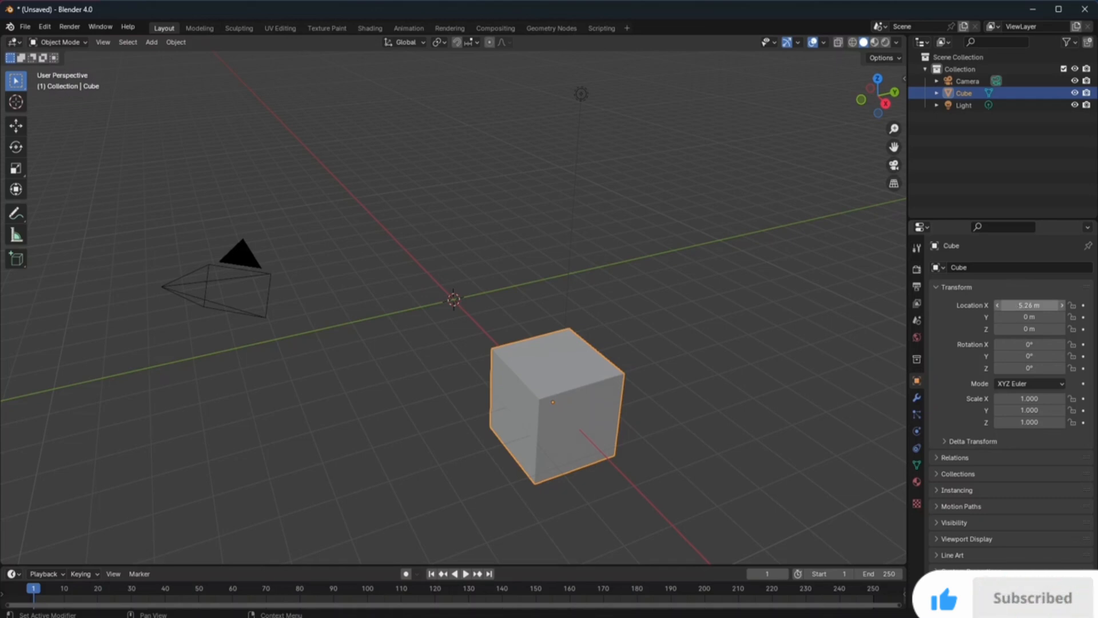
- Adjust the cube's location to about -0.51 m on X and 0.38 m on Y, and raise it along Z
{"action": "left_click_drag", "start_coordinate": [1029, 304], "coordinate": [913, 304]}
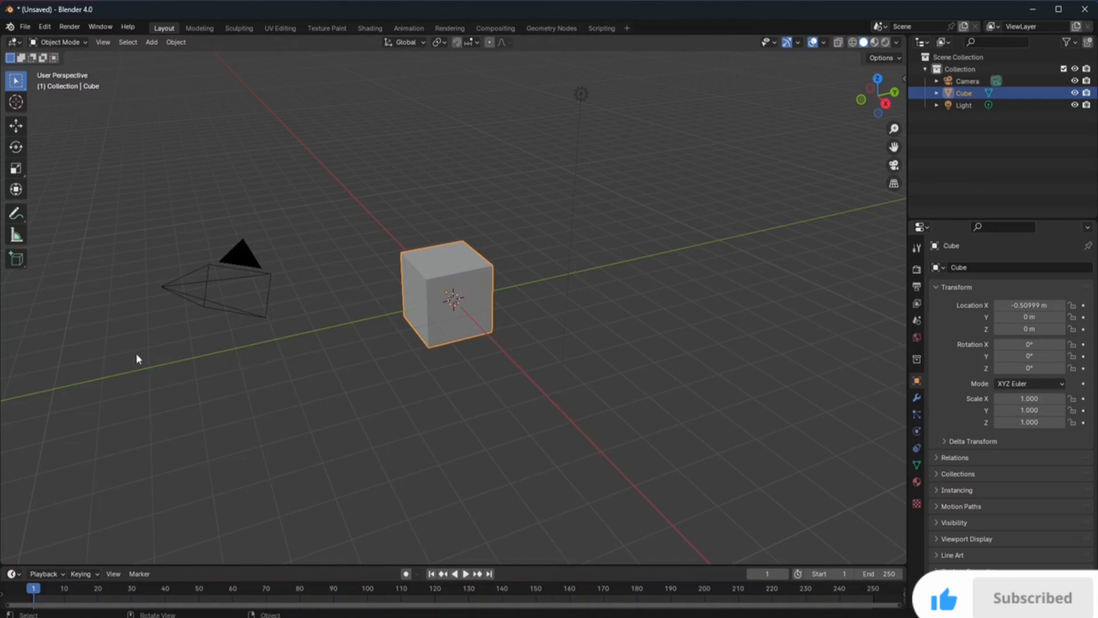
{"action": "mouse_move", "coordinate": [1037, 317]}
{"action": "left_mouse_down"}
{"action": "mouse_move", "coordinate": [961, 316]}
{"action": "mouse_move", "coordinate": [1089, 317]}
{"action": "mouse_move", "coordinate": [972, 317]}
{"action": "mouse_move", "coordinate": [1090, 317]}
{"action": "mouse_move", "coordinate": [984, 316]}
{"action": "mouse_move", "coordinate": [1076, 317]}
{"action": "mouse_move", "coordinate": [984, 317]}
{"action": "mouse_move", "coordinate": [1035, 317]}
{"action": "left_mouse_up"}
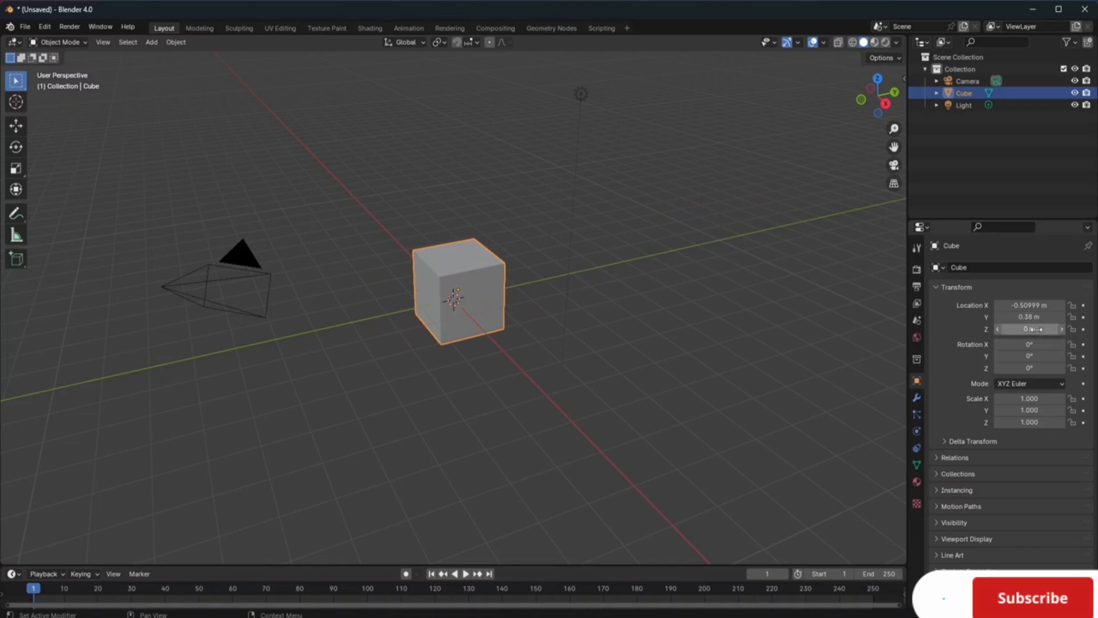
{"action": "mouse_move", "coordinate": [1036, 329]}
{"action": "left_mouse_down"}
{"action": "mouse_move", "coordinate": [1009, 329]}
{"action": "mouse_move", "coordinate": [1065, 329]}
{"action": "mouse_move", "coordinate": [1055, 331]}
{"action": "left_mouse_up"}
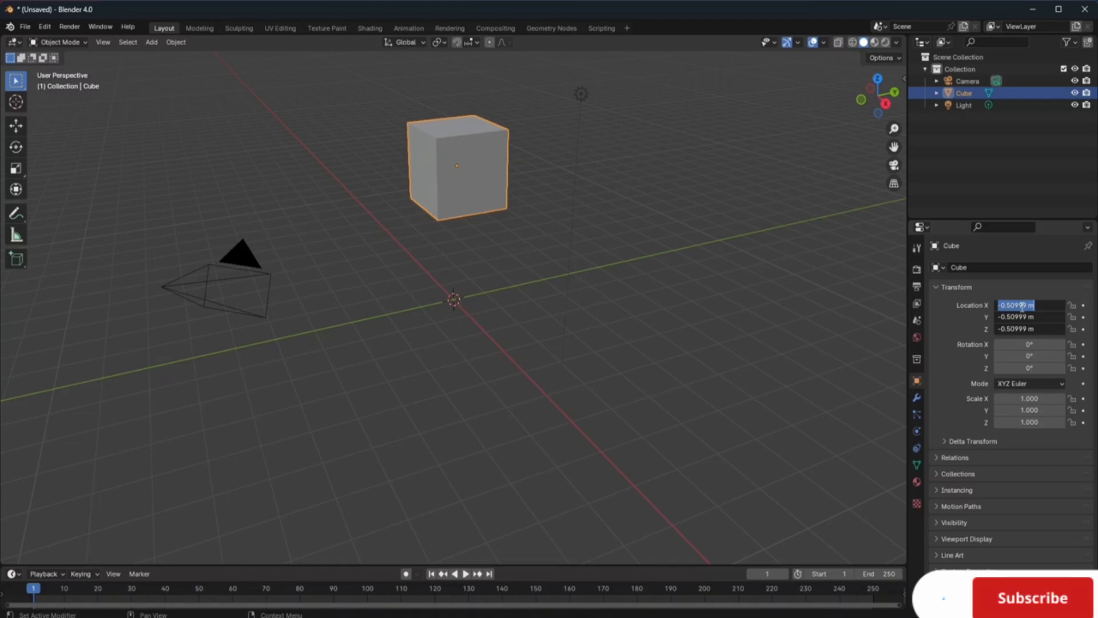
- Set the cube's X, Y and Z locations to 7 m at once and frame all objects in the viewport
{"action": "type", "text": "7"}
{"action": "key", "text": "Return"}
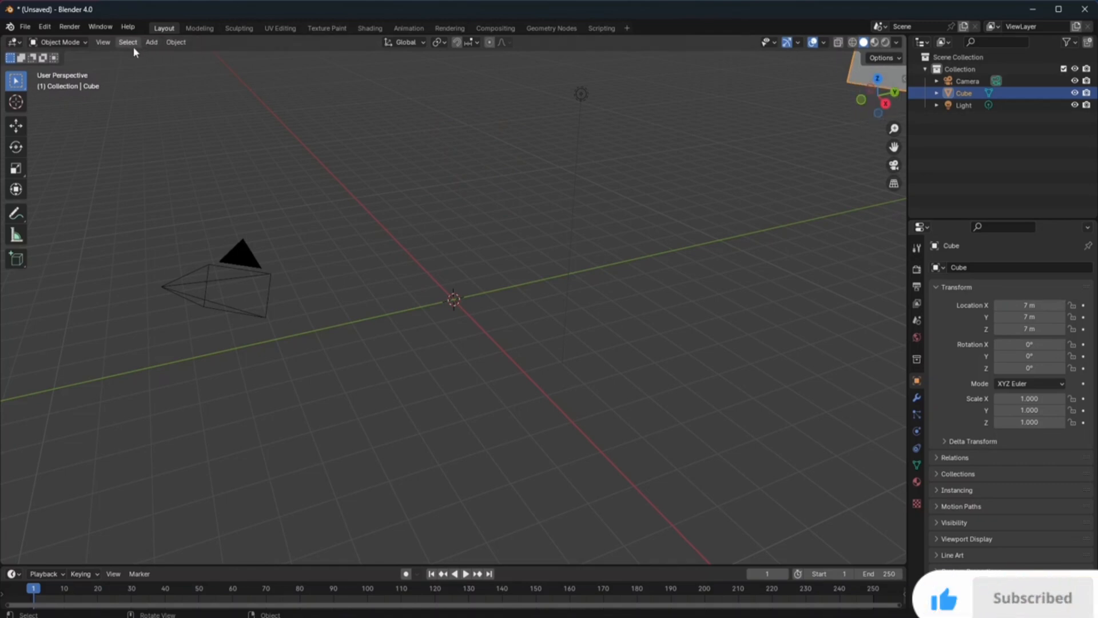
{"action": "left_click", "coordinate": [109, 41]}
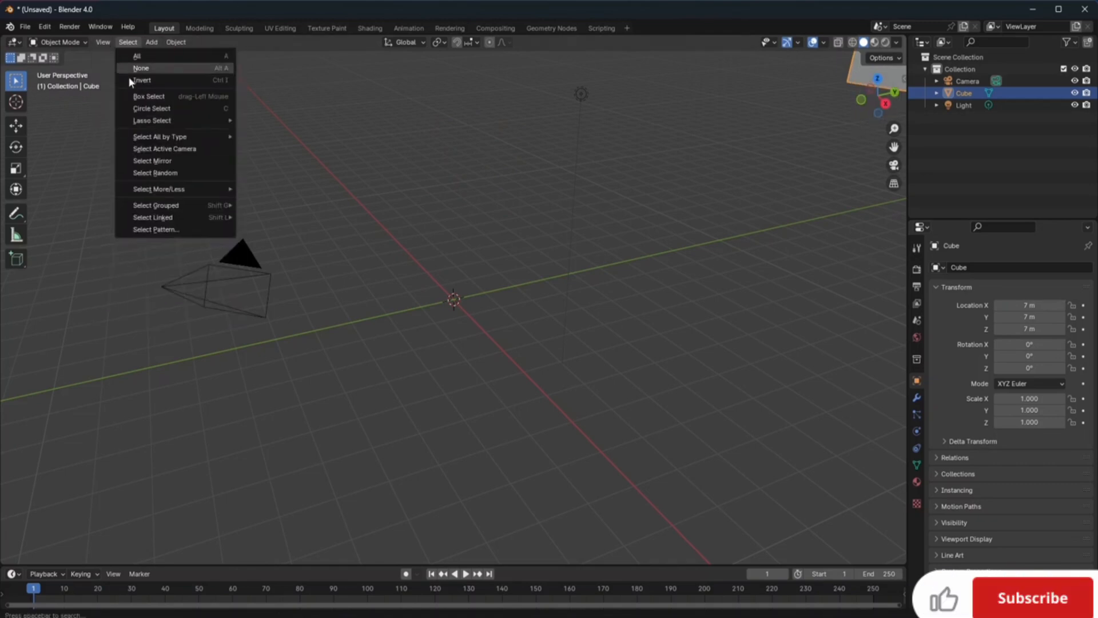
{"action": "left_click", "coordinate": [96, 43]}
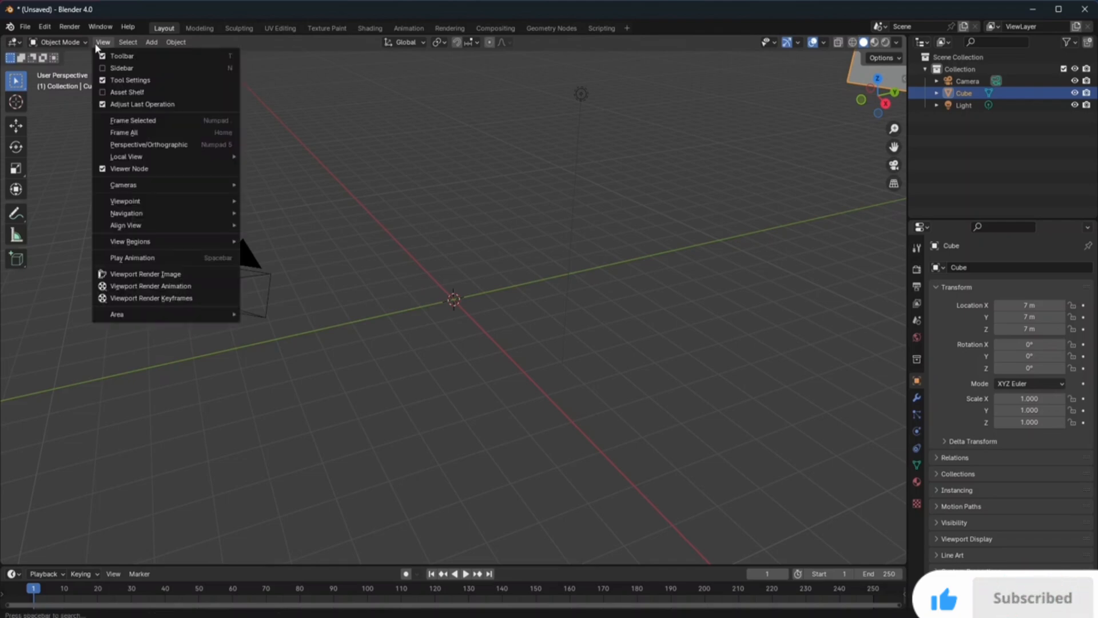
{"action": "left_click", "coordinate": [143, 132]}
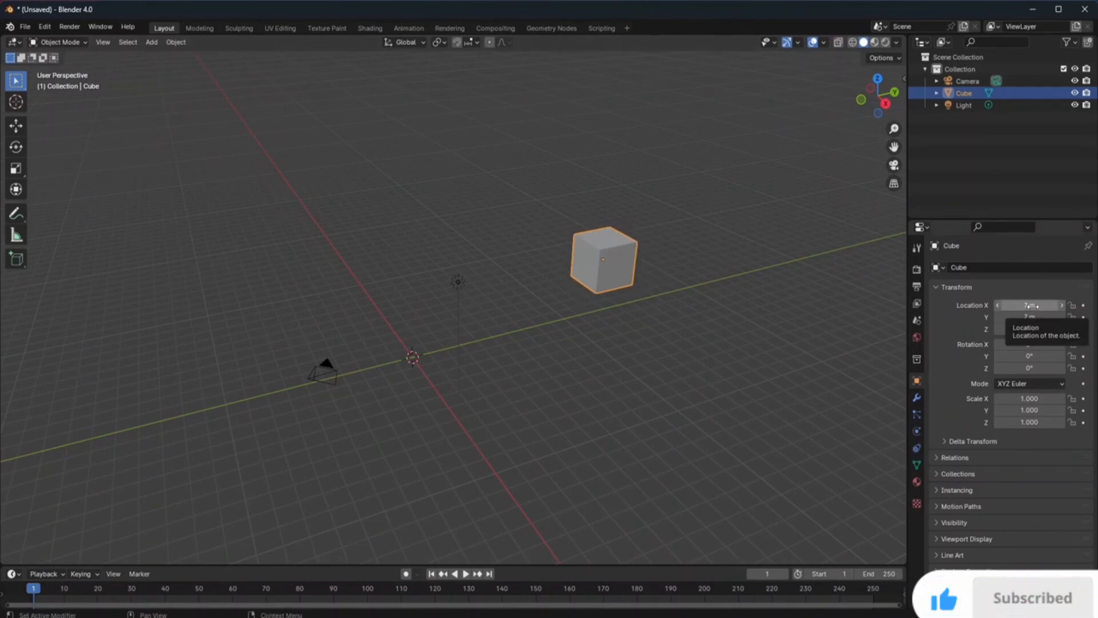
- Change the cube's X, Y and Z locations together, ending at about 0.76 m on all three axes
{"action": "left_click_drag", "start_coordinate": [1022, 305], "coordinate": [1063, 329]}
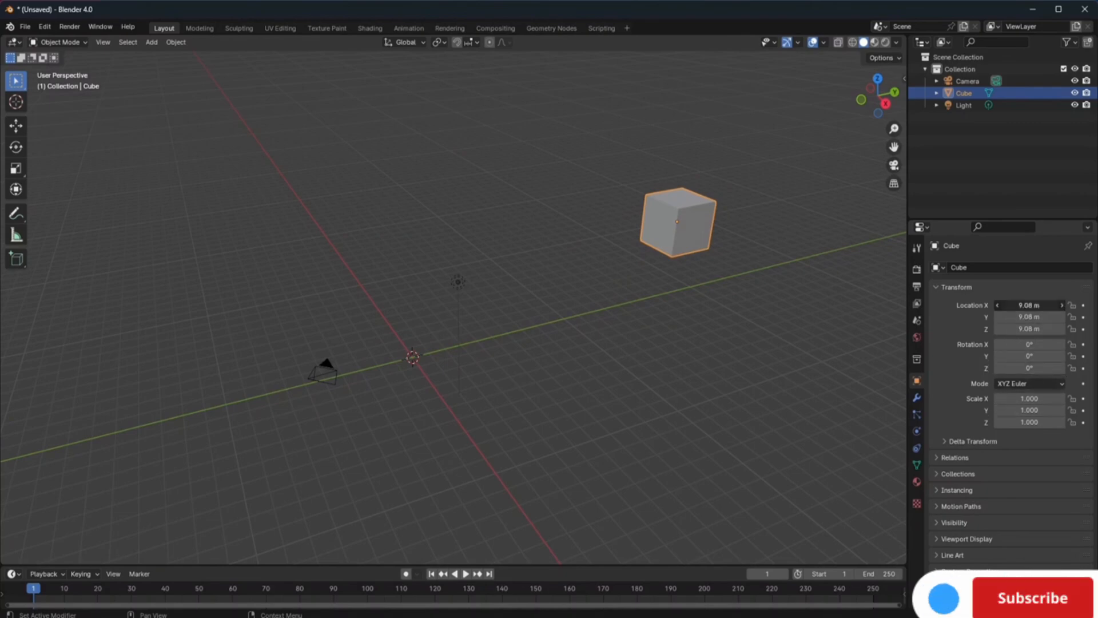
{"action": "mouse_move", "coordinate": [1029, 305]}
{"action": "left_mouse_down"}
{"action": "mouse_move", "coordinate": [1029, 329]}
{"action": "mouse_move", "coordinate": [966, 329]}
{"action": "mouse_move", "coordinate": [1006, 329]}
{"action": "mouse_move", "coordinate": [992, 328]}
{"action": "mouse_move", "coordinate": [1034, 303]}
{"action": "left_mouse_up"}
{"action": "middle_click_drag", "start_coordinate": [567, 254], "coordinate": [617, 245]}
{"action": "scroll", "coordinate": [616, 239], "scroll_direction": "up", "scroll_amount": 3}
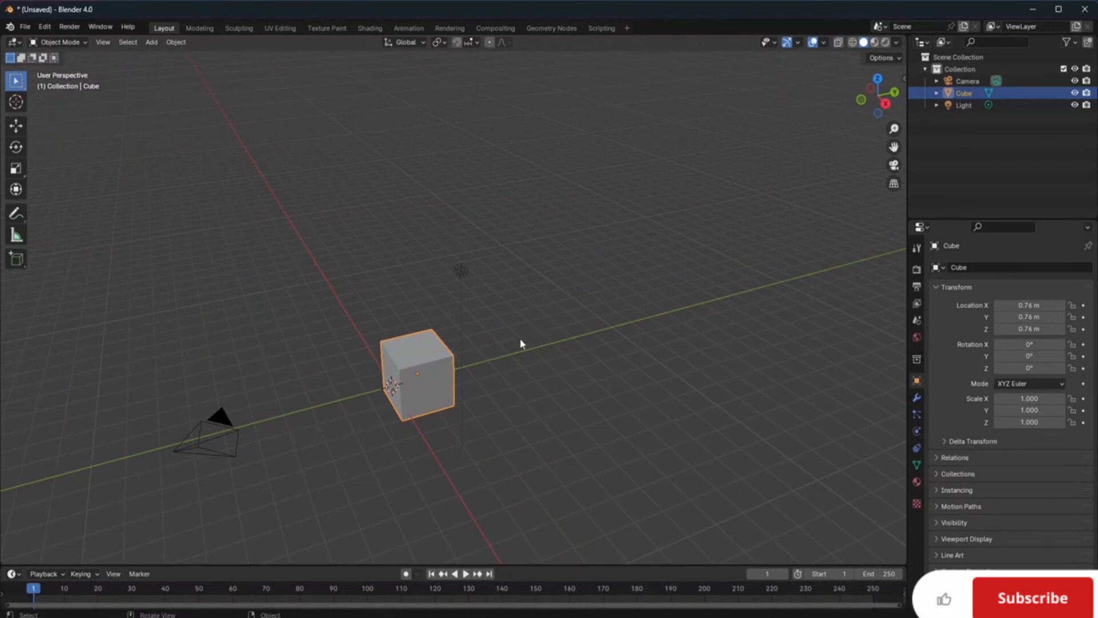
{"action": "scroll", "coordinate": [435, 383], "scroll_direction": "up", "scroll_amount": 2}
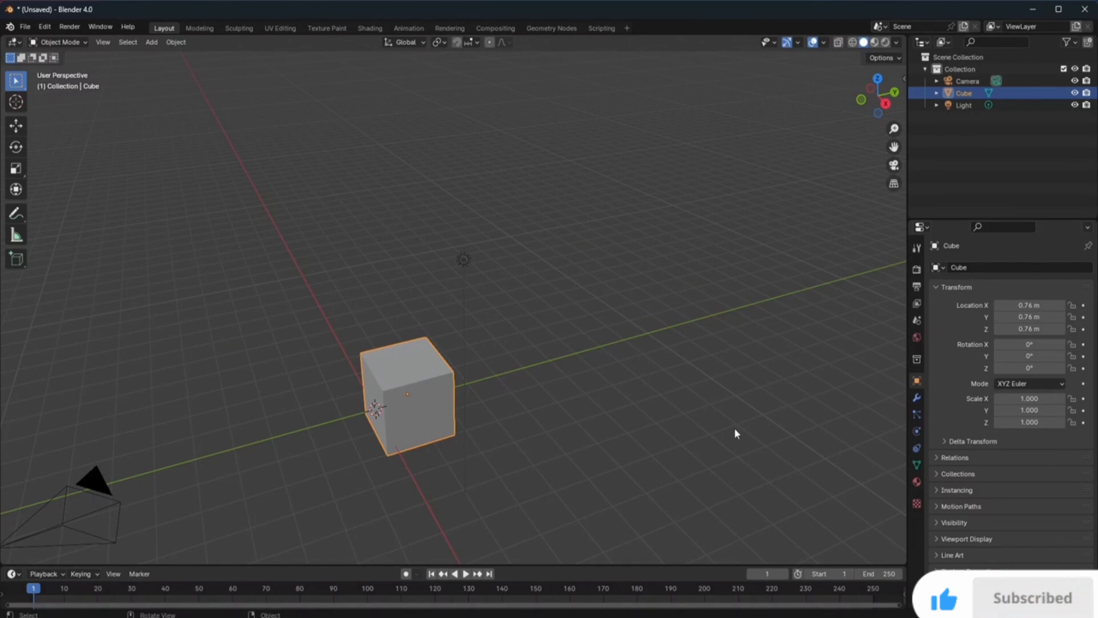
- Set the cube's X location with the math expression 8-2
{"action": "double_click", "coordinate": [1026, 306]}
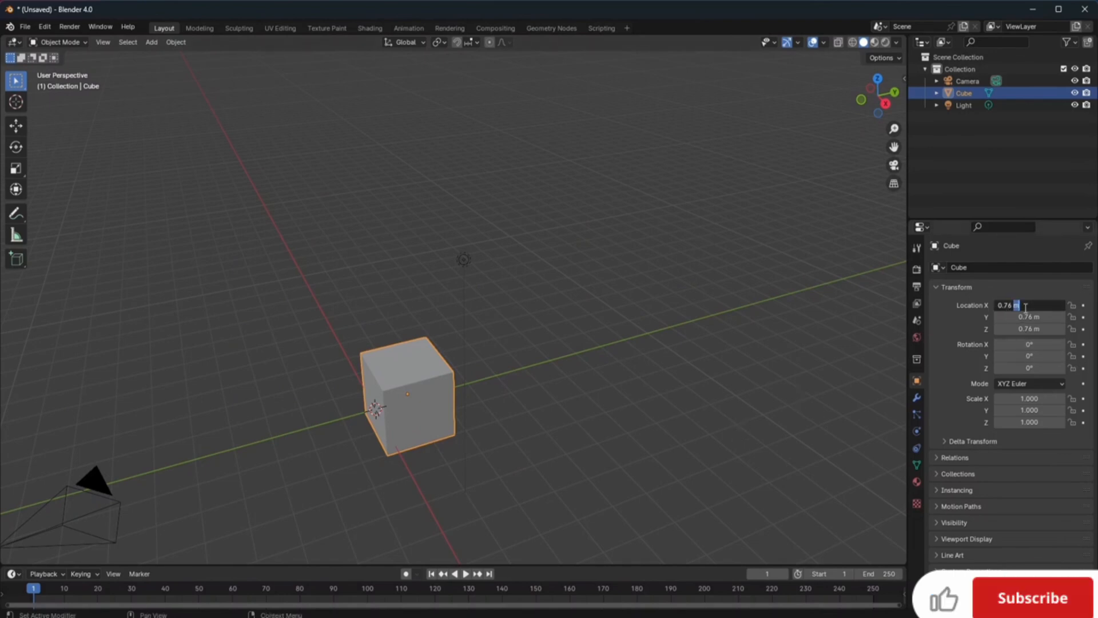
{"action": "key", "text": "BackSpace"}
{"action": "key", "text": "BackSpace"}
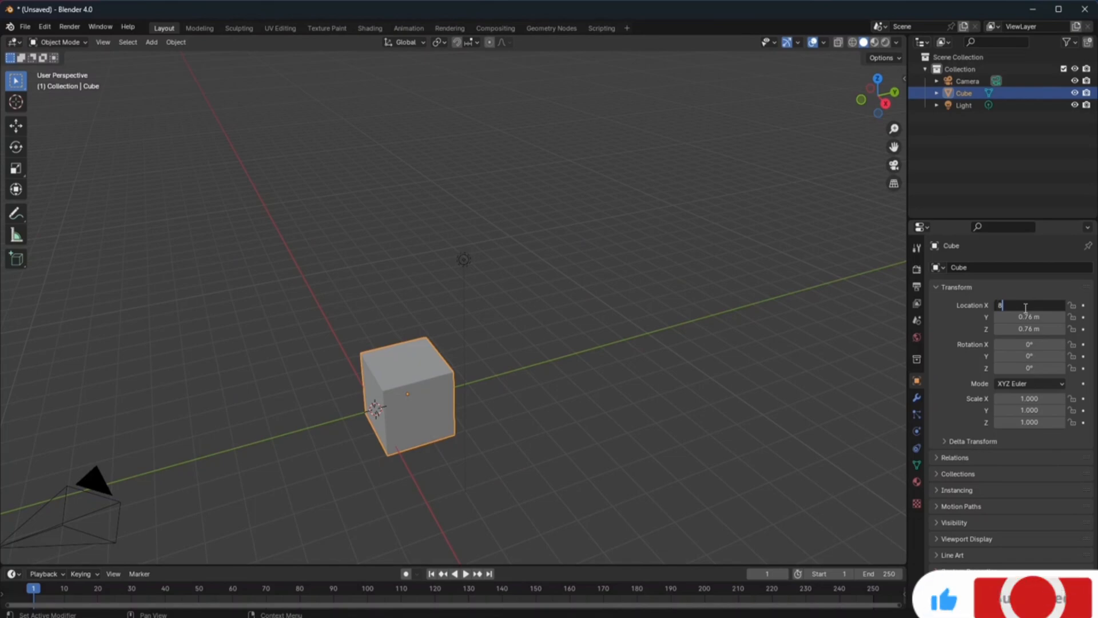
{"action": "type", "text": "8-"}
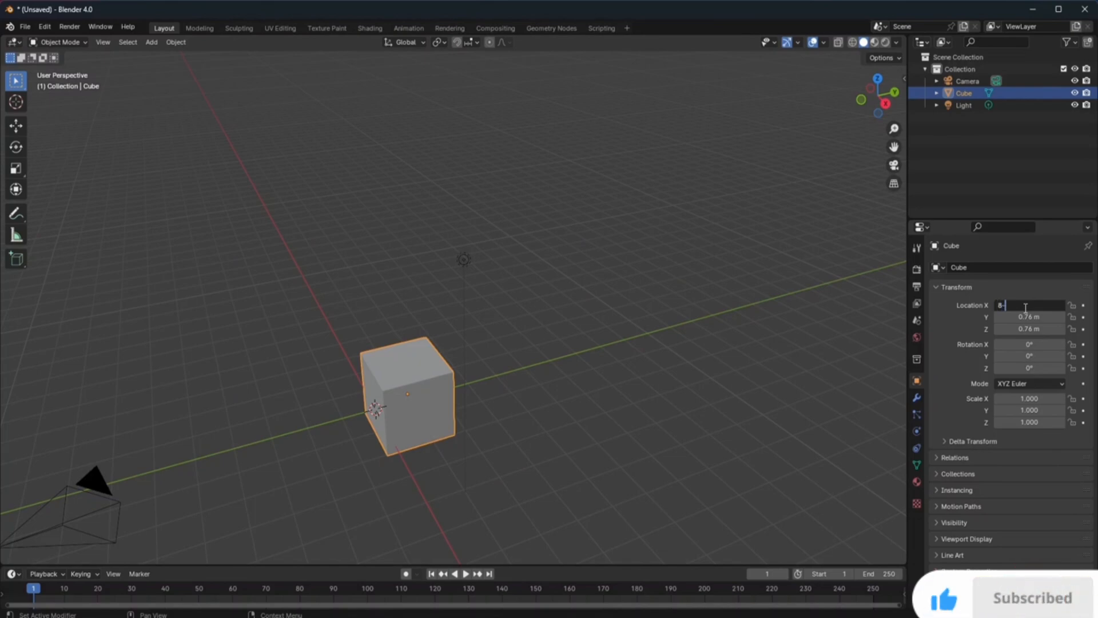
{"action": "type", "text": "2"}
{"action": "key", "text": "Return"}
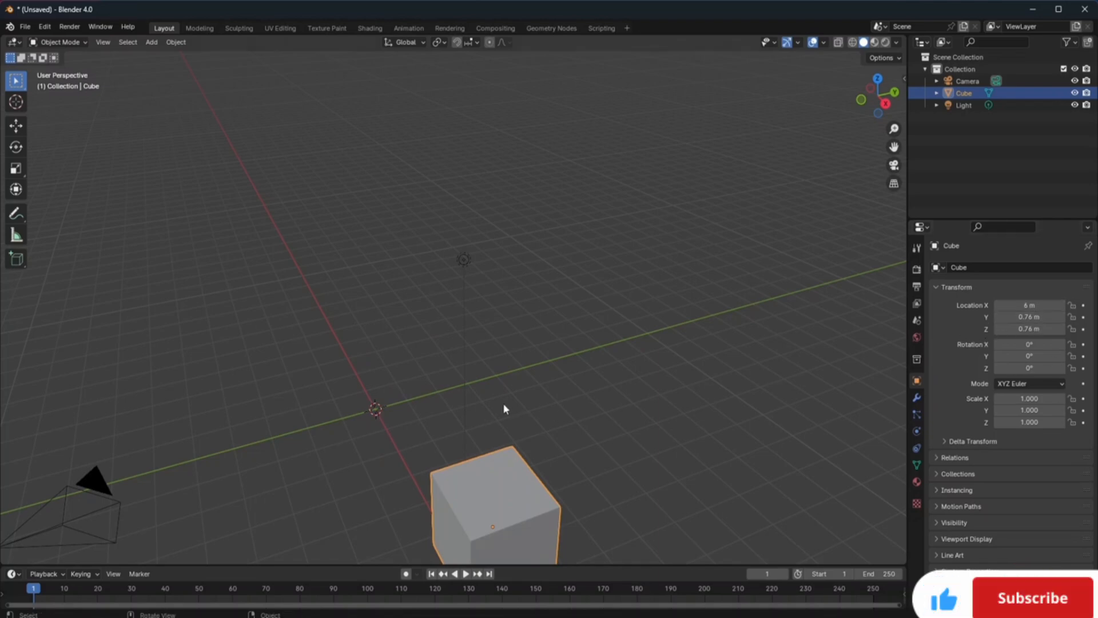
- Adjust the cube's Y location to about -0.28 m and its X location to about 1.09 m
{"action": "scroll", "coordinate": [551, 406], "scroll_direction": "down", "scroll_amount": 5}
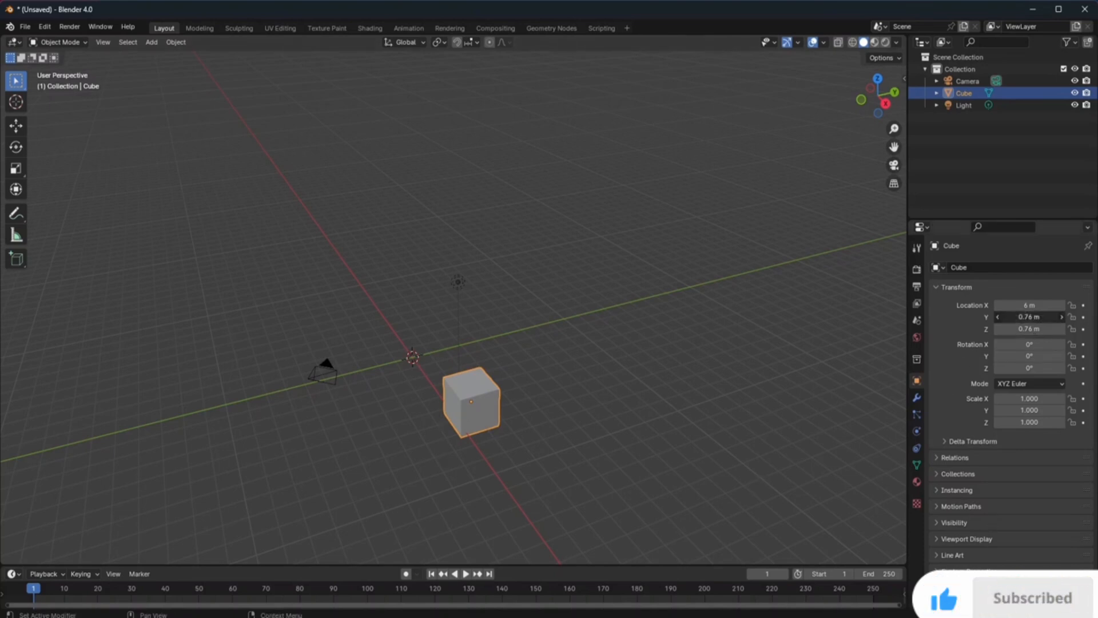
{"action": "mouse_move", "coordinate": [1032, 316]}
{"action": "left_mouse_down"}
{"action": "mouse_move", "coordinate": [1018, 317]}
{"action": "mouse_move", "coordinate": [1045, 309]}
{"action": "left_mouse_up"}
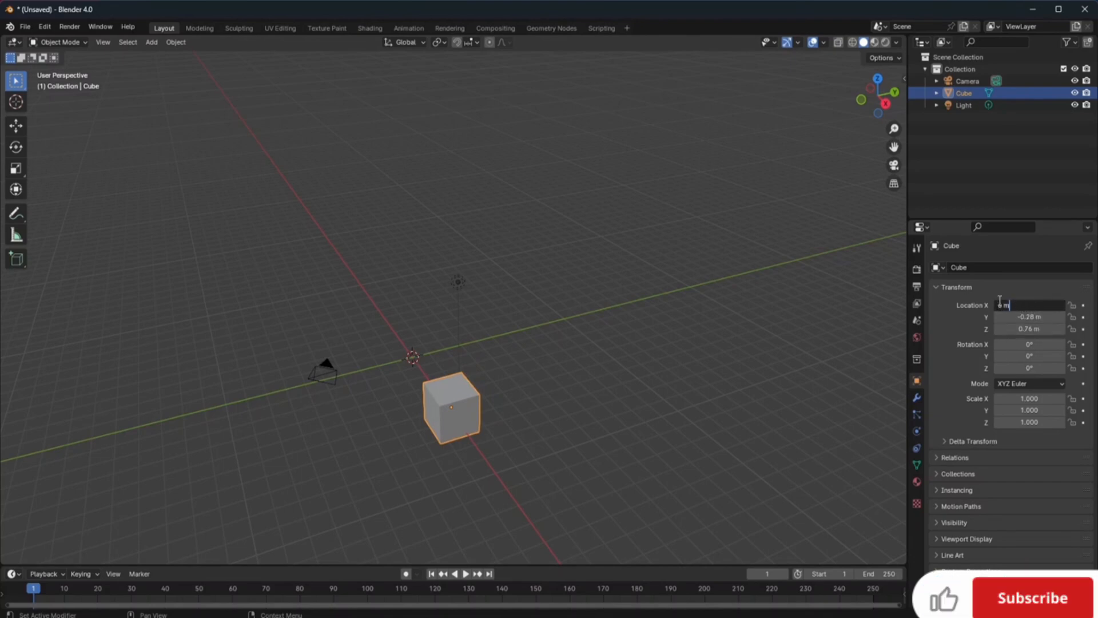
{"action": "mouse_move", "coordinate": [1007, 299]}
{"action": "left_mouse_down"}
{"action": "mouse_move", "coordinate": [964, 305]}
{"action": "mouse_move", "coordinate": [1027, 305]}
{"action": "left_mouse_up"}
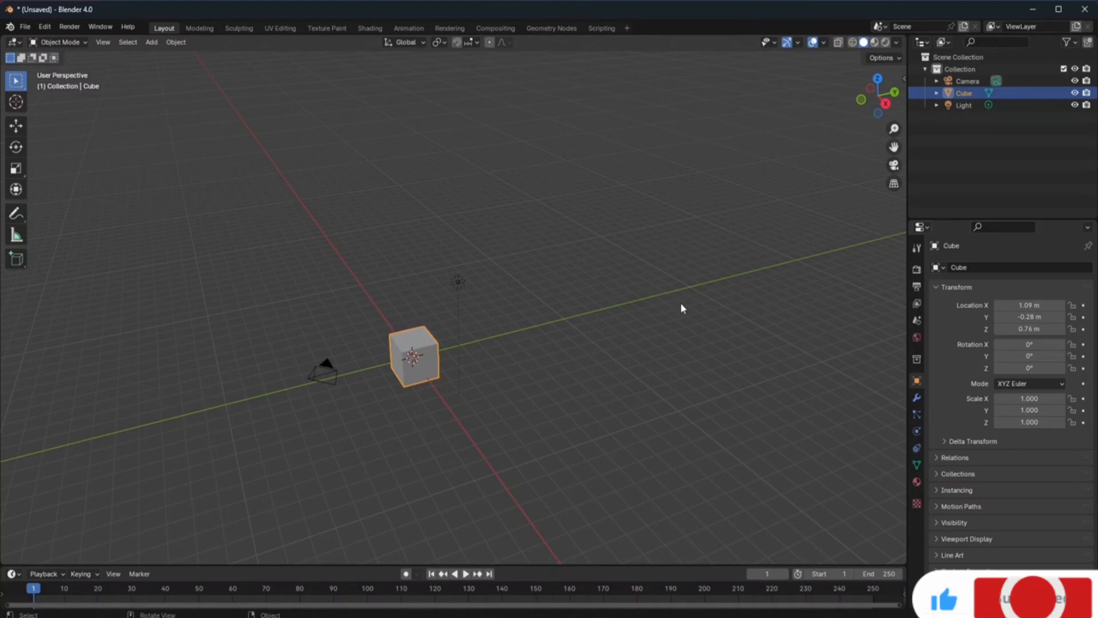
{"action": "scroll", "coordinate": [681, 303], "scroll_direction": "up", "scroll_amount": 2}
{"action": "scroll", "coordinate": [680, 304], "scroll_direction": "up", "scroll_amount": 3}
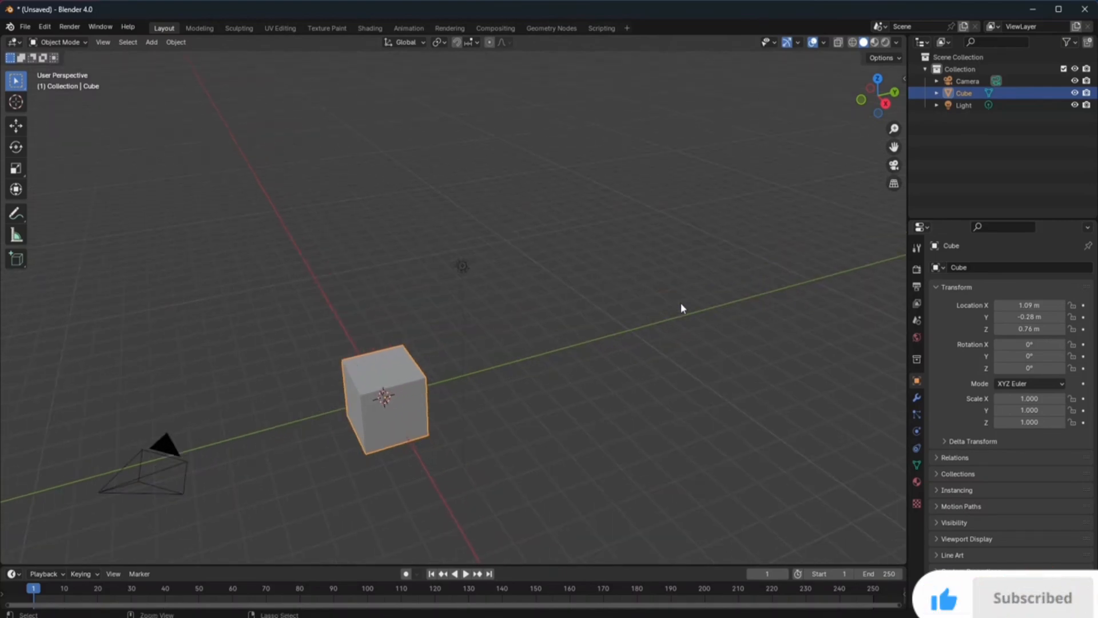
{"action": "scroll", "coordinate": [641, 271], "scroll_direction": "down", "scroll_amount": 3}
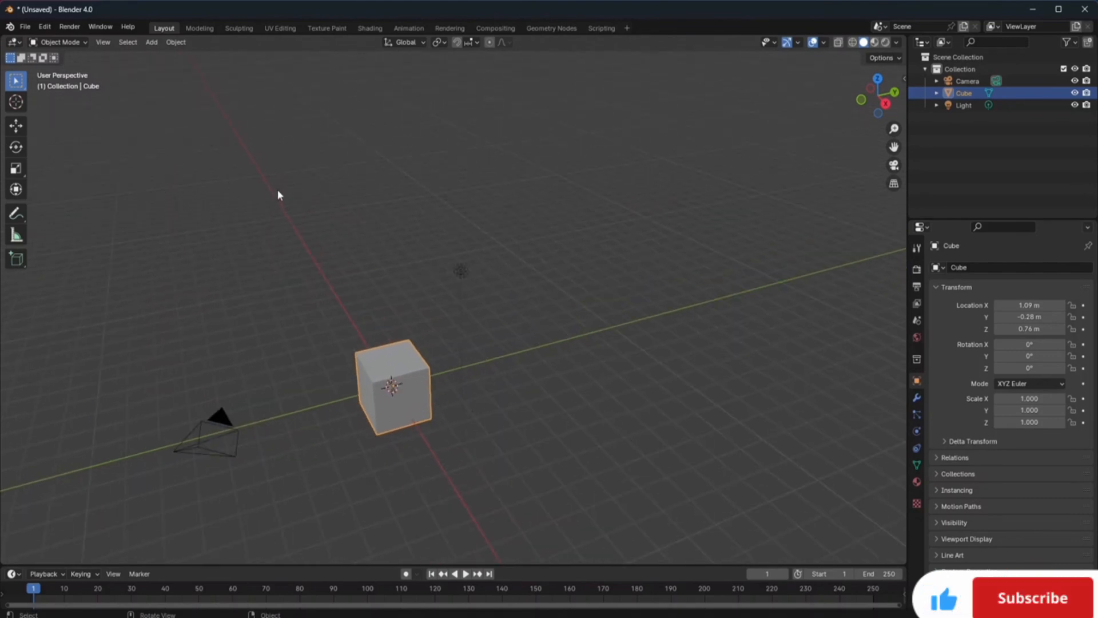
- Play the timeline animation briefly and stop it, and lock the cube's X location
{"action": "key", "text": "space"}
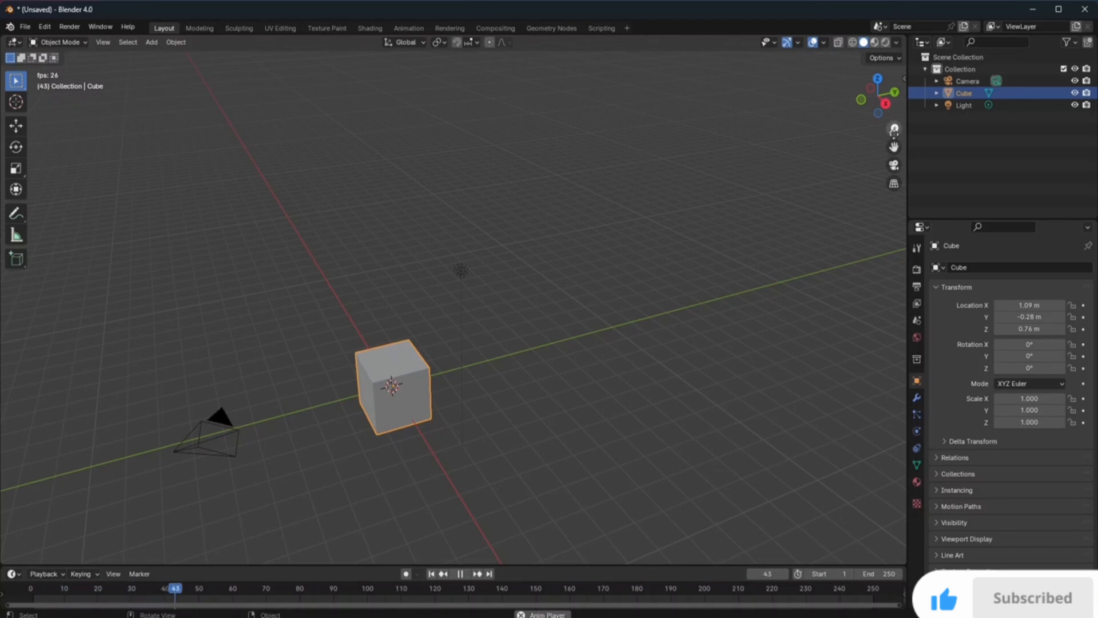
{"action": "left_click_drag", "start_coordinate": [894, 147], "coordinate": [955, 58]}
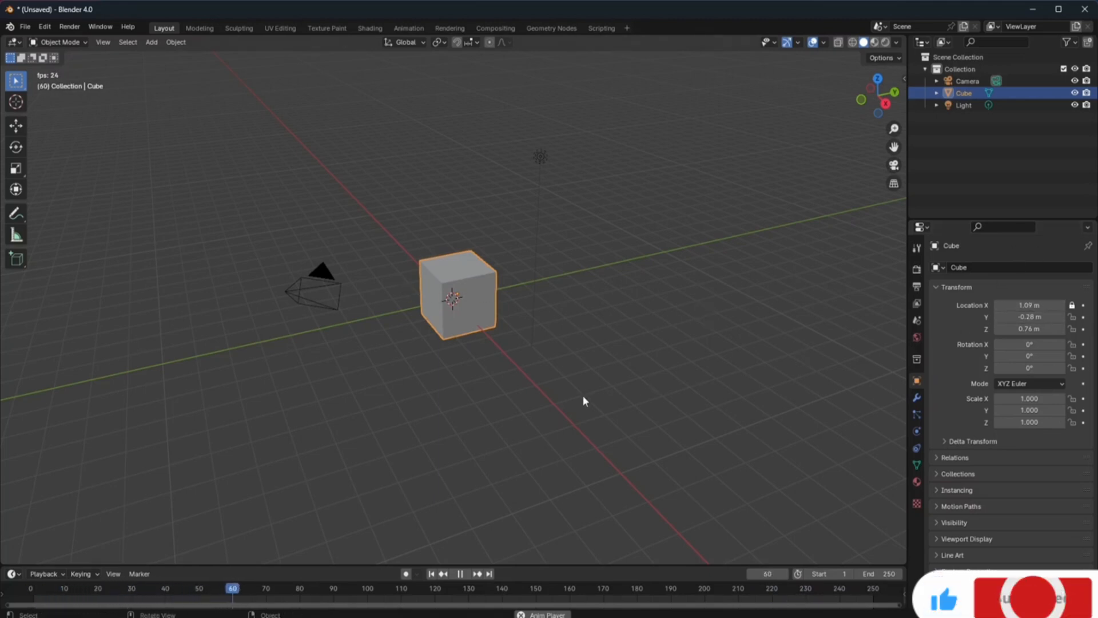
{"action": "left_click", "coordinate": [468, 572]}
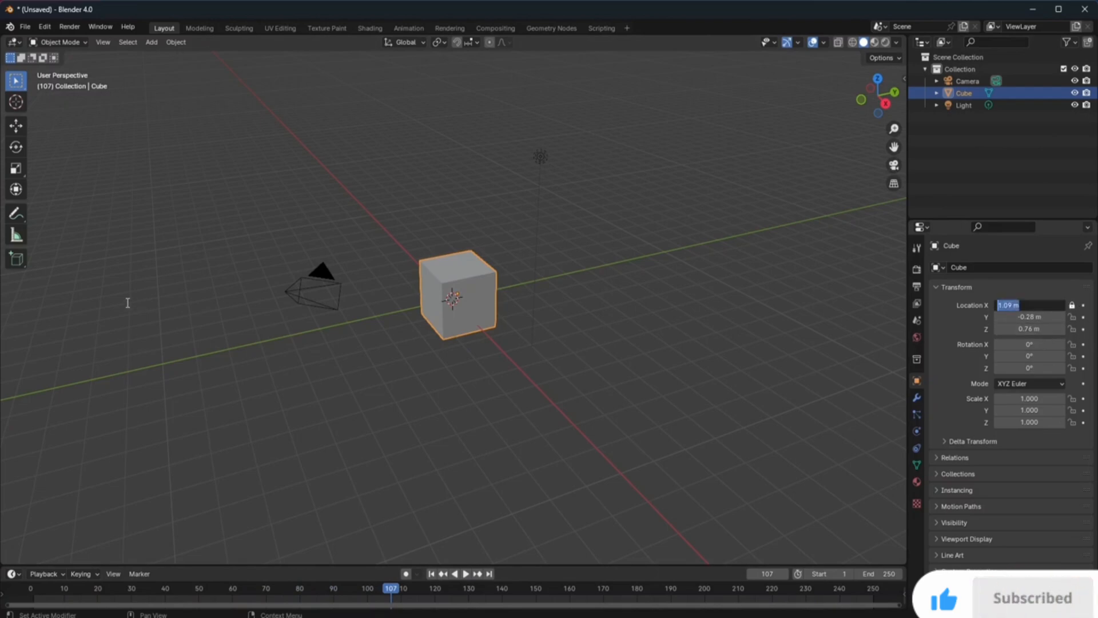
{"action": "left_click", "coordinate": [1016, 304]}
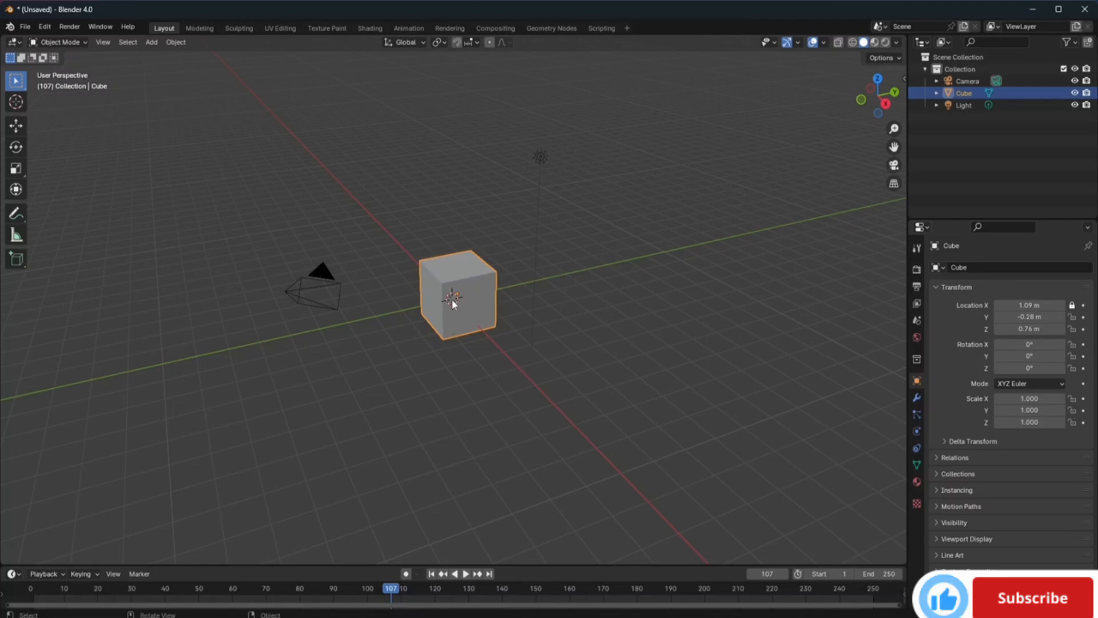
- Enter the cube's X location in centimetres as 1.09 cm
{"action": "scroll", "coordinate": [451, 299], "scroll_direction": "up", "scroll_amount": 1}
{"action": "scroll", "coordinate": [451, 299], "scroll_direction": "up", "scroll_amount": 4}
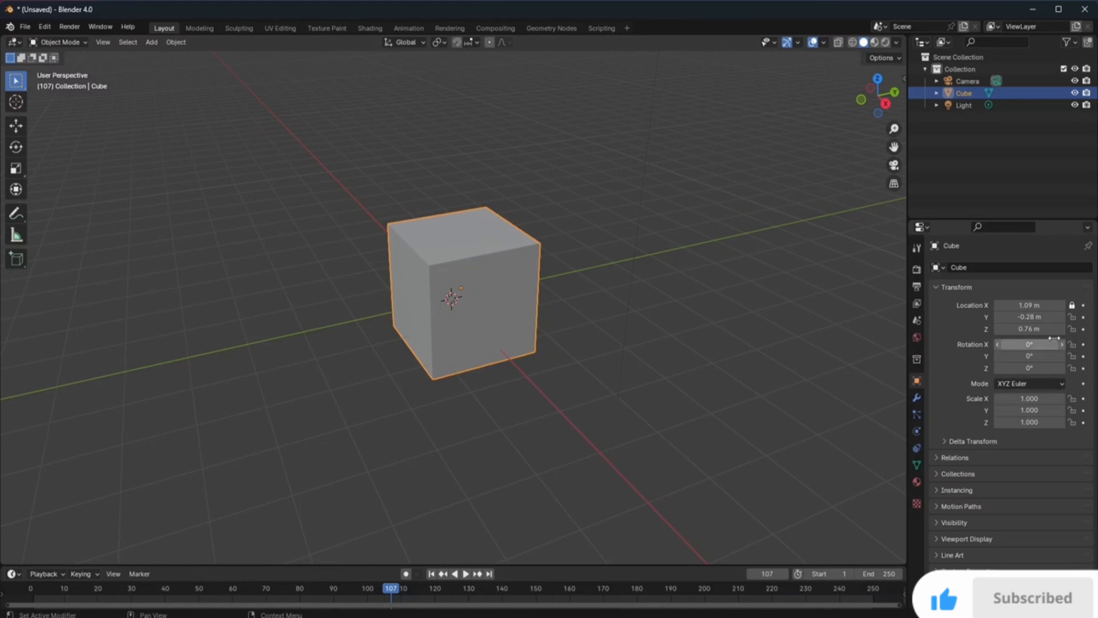
{"action": "left_click", "coordinate": [1052, 305]}
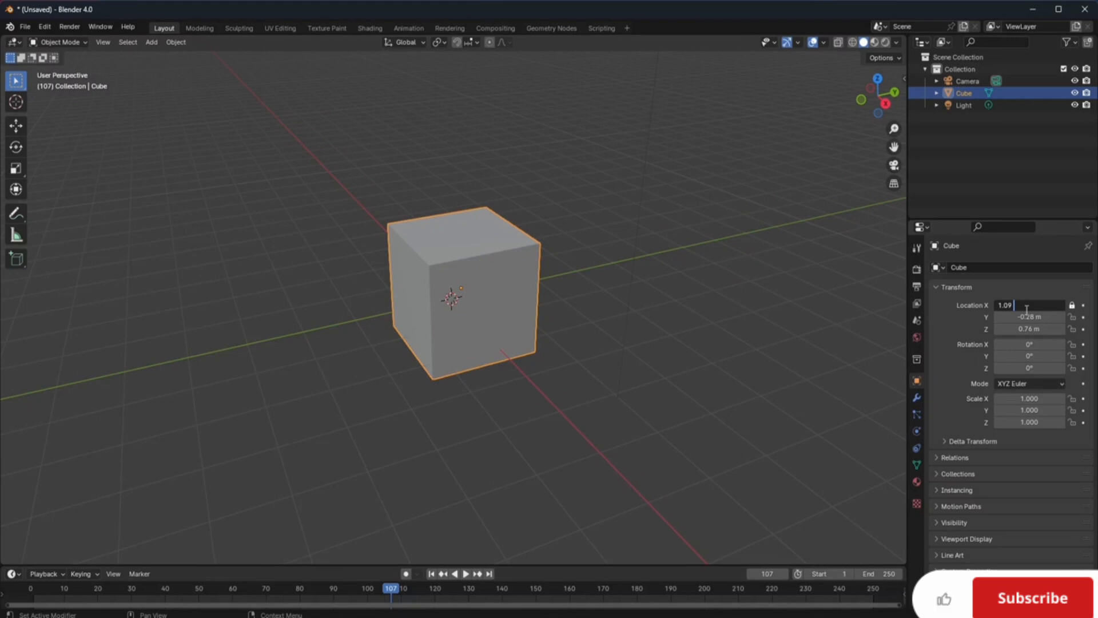
{"action": "type", "text": "cm"}
{"action": "key", "text": "Return"}
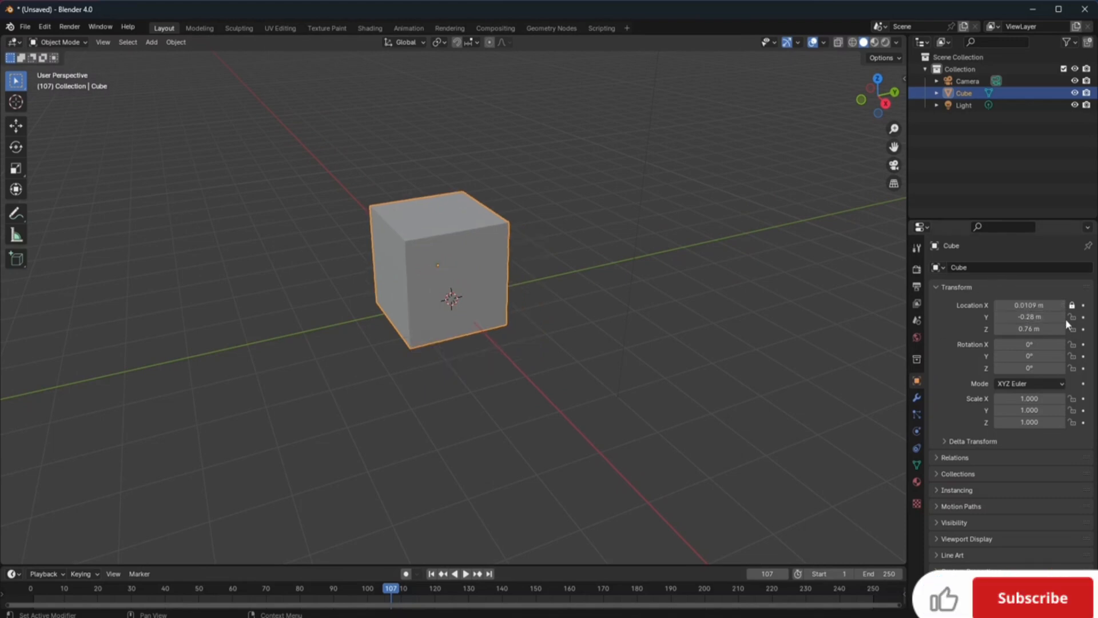
- Set the cube's X location to 5 ft
{"action": "left_click", "coordinate": [1049, 305]}
{"action": "key", "text": "BackSpace"}
{"action": "type", "text": "5"}
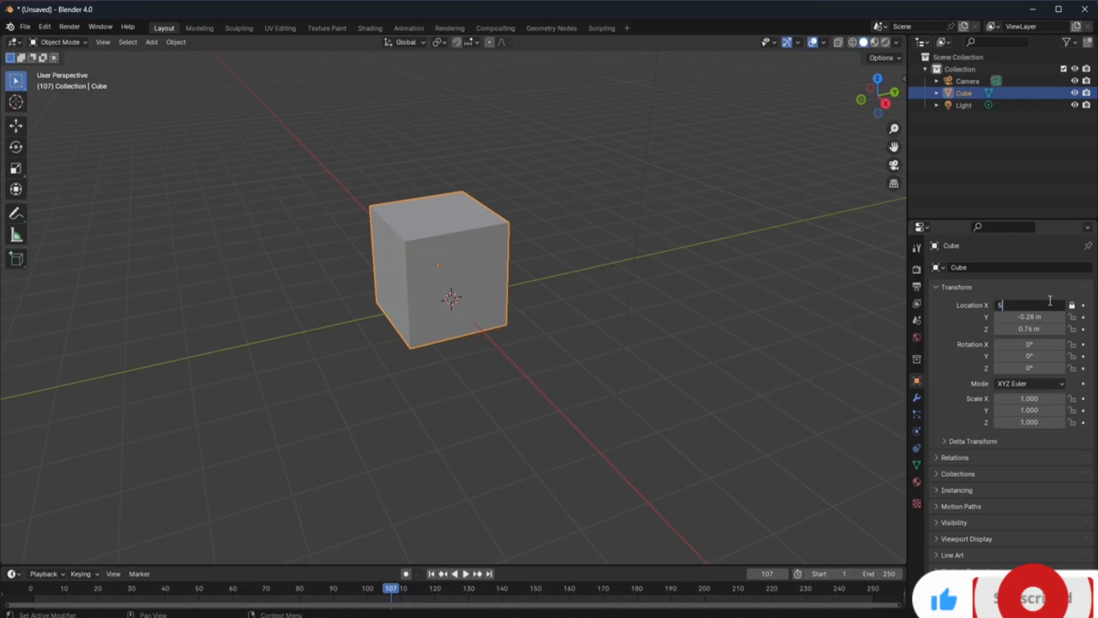
{"action": "type", "text": "ft"}
{"action": "key", "text": "Return"}
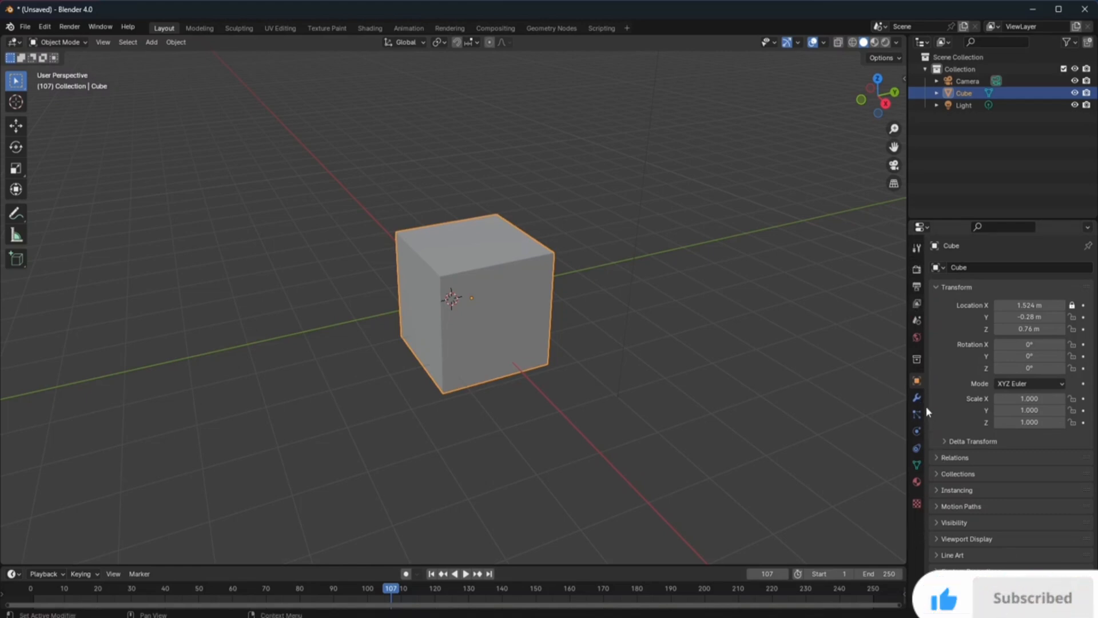
- Open the scene's Units settings and examine the unit system and rotation unit options, keeping Metric and Degrees
{"action": "left_click", "coordinate": [916, 321]}
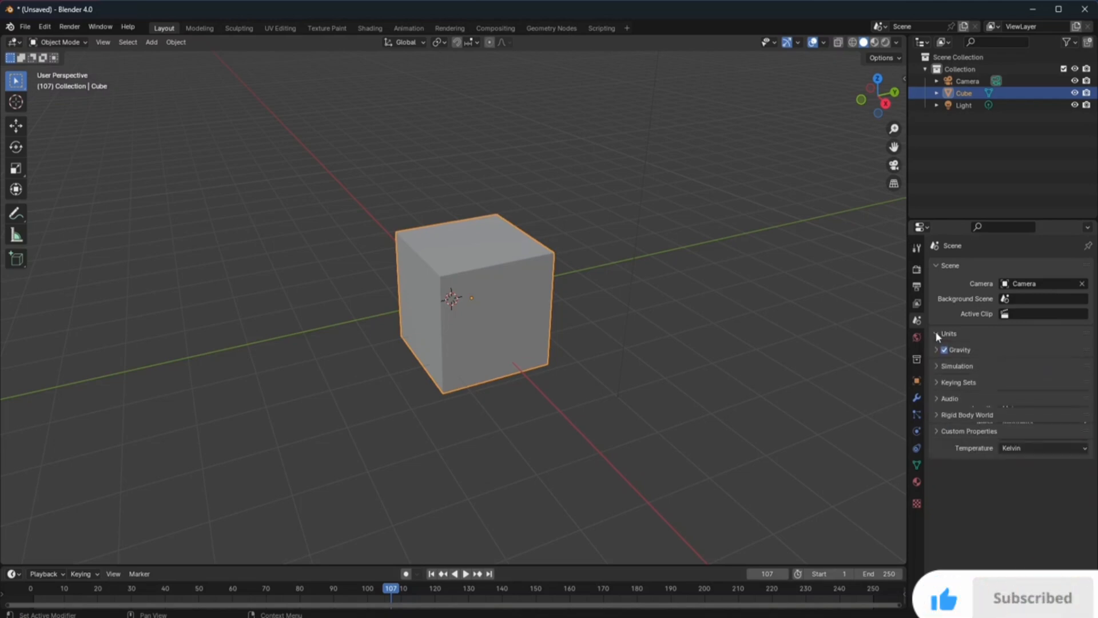
{"action": "left_click", "coordinate": [949, 334]}
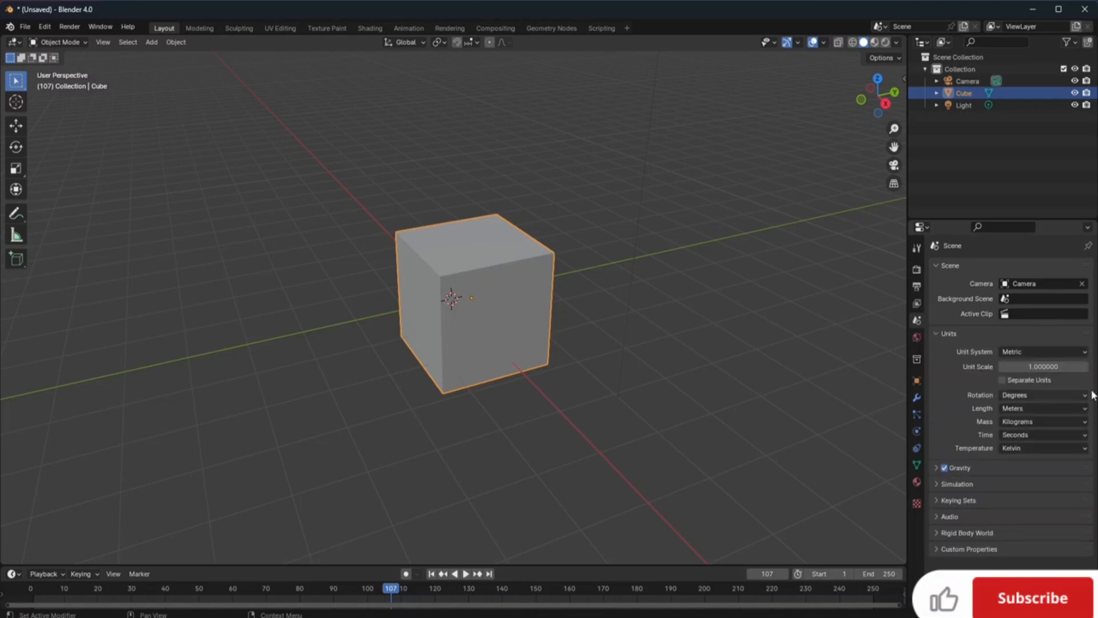
{"action": "left_click", "coordinate": [1078, 353]}
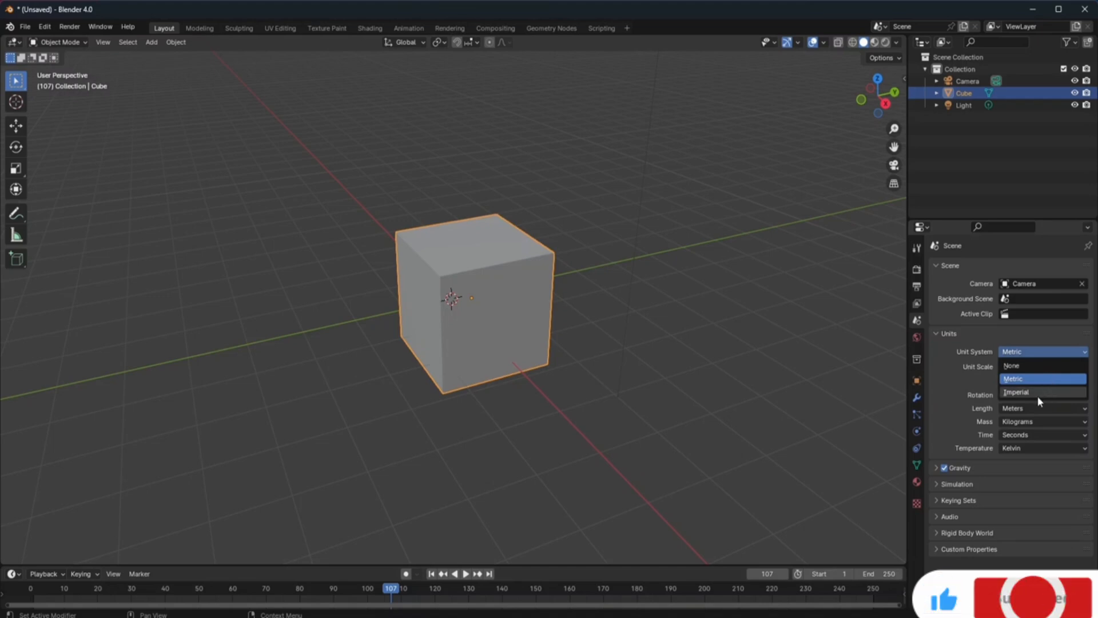
{"action": "key", "text": "Escape"}
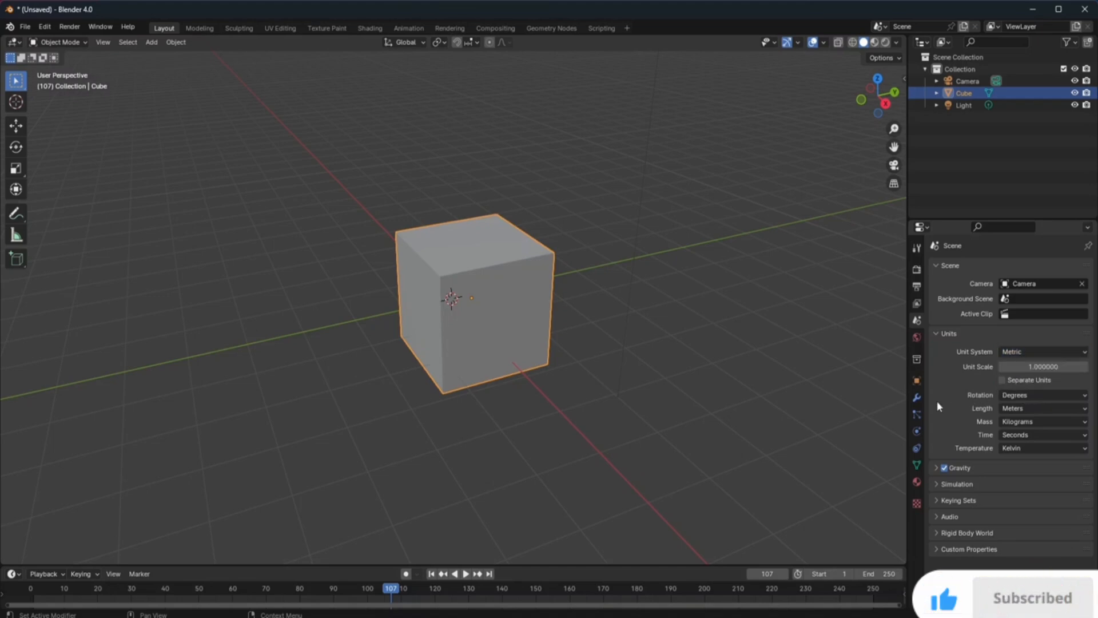
{"action": "left_click", "coordinate": [1040, 396]}
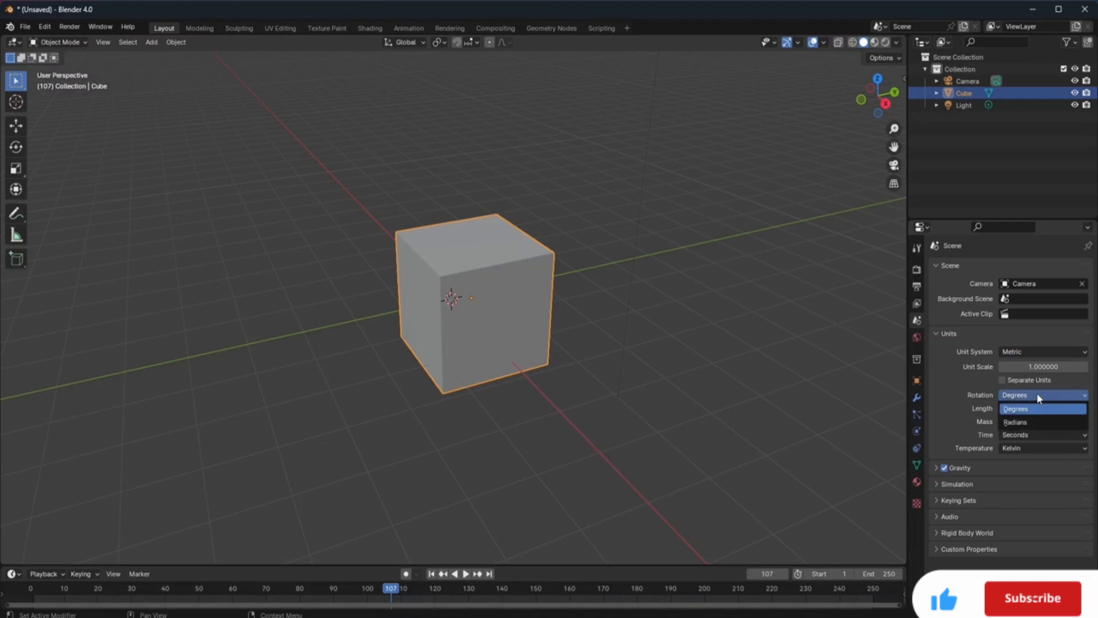
{"action": "key", "text": "Escape"}
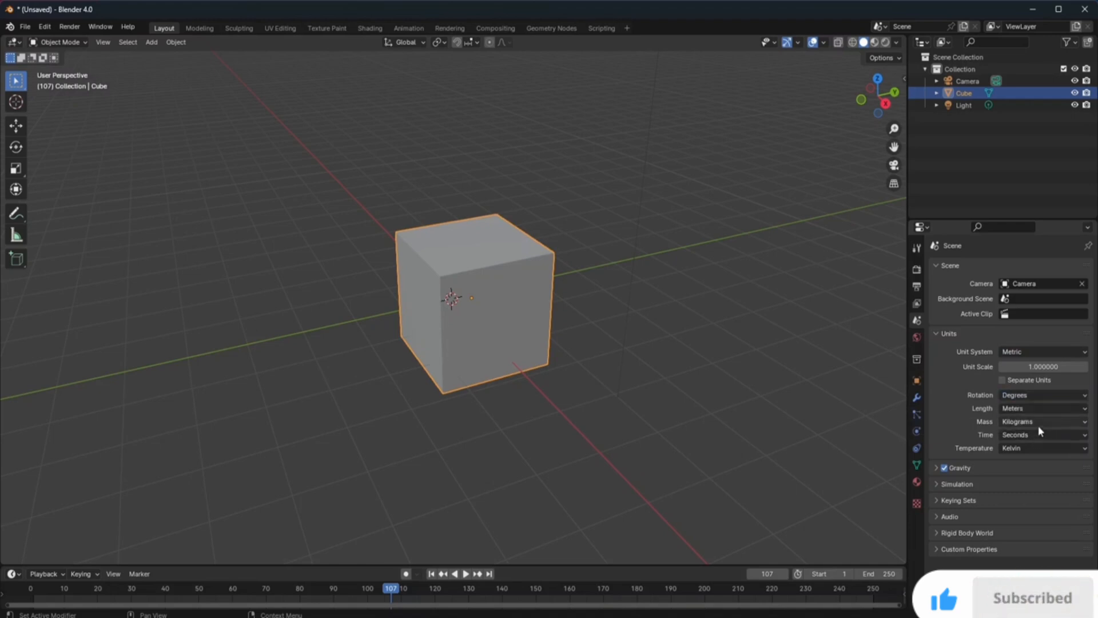
{"action": "left_click", "coordinate": [1024, 399]}
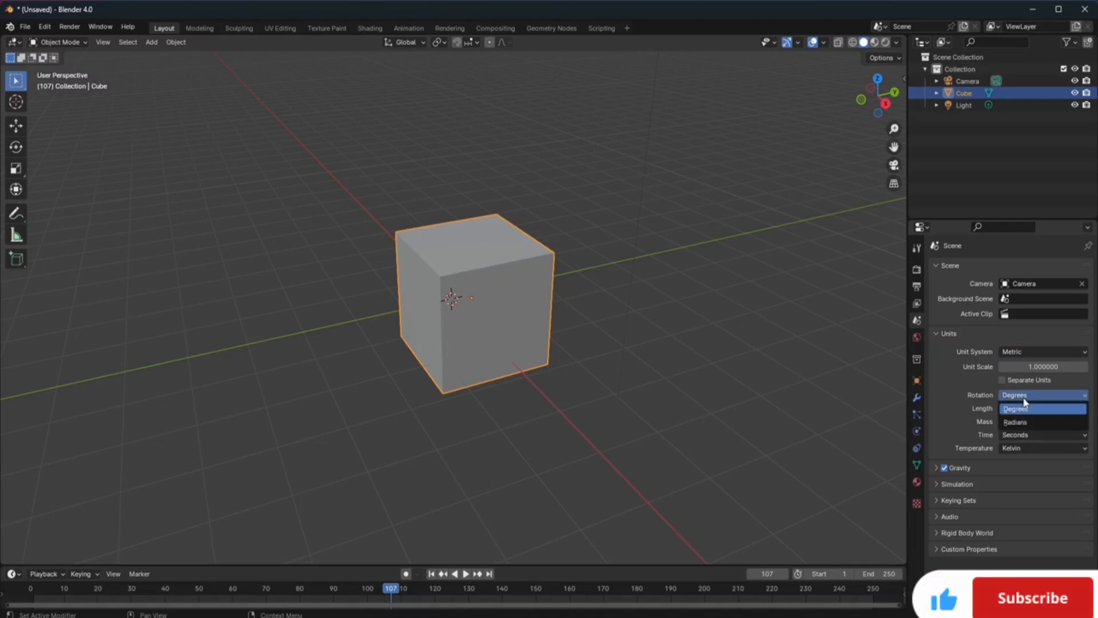
{"action": "left_click", "coordinate": [1018, 414]}
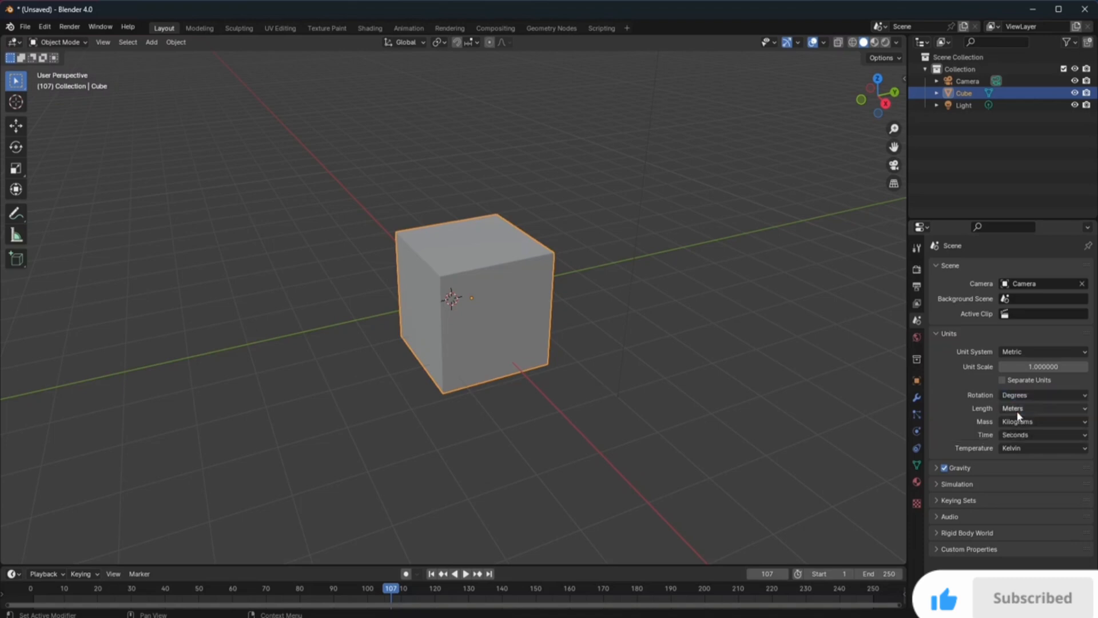
- Review the available length units in the scene settings, leaving Meters selected, and collapse the Units section
{"action": "left_click", "coordinate": [1067, 408]}
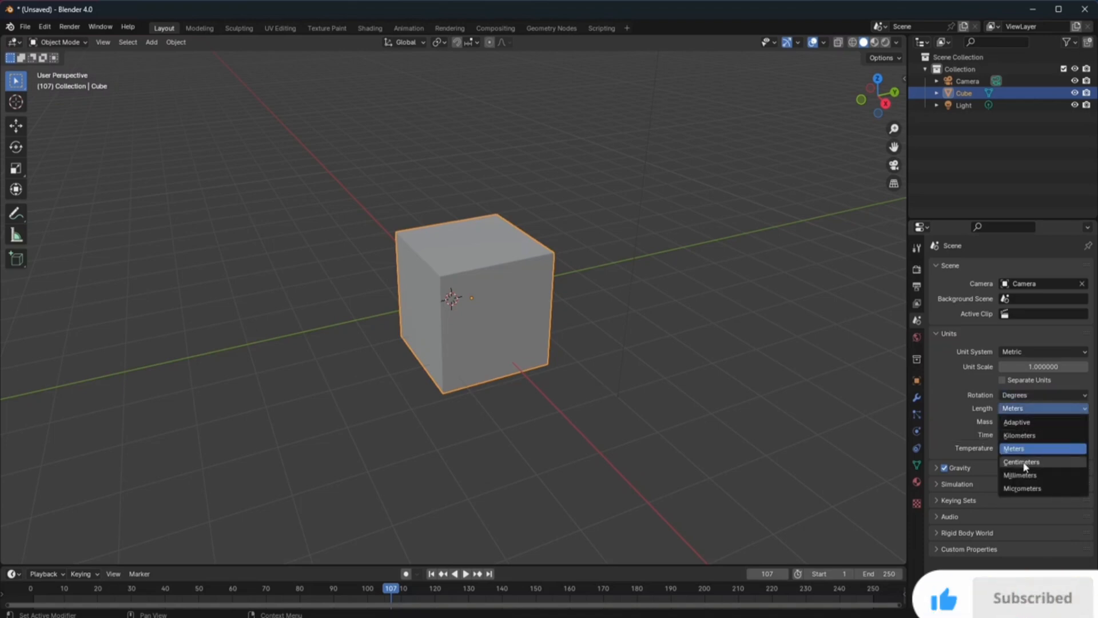
{"action": "left_click", "coordinate": [981, 472]}
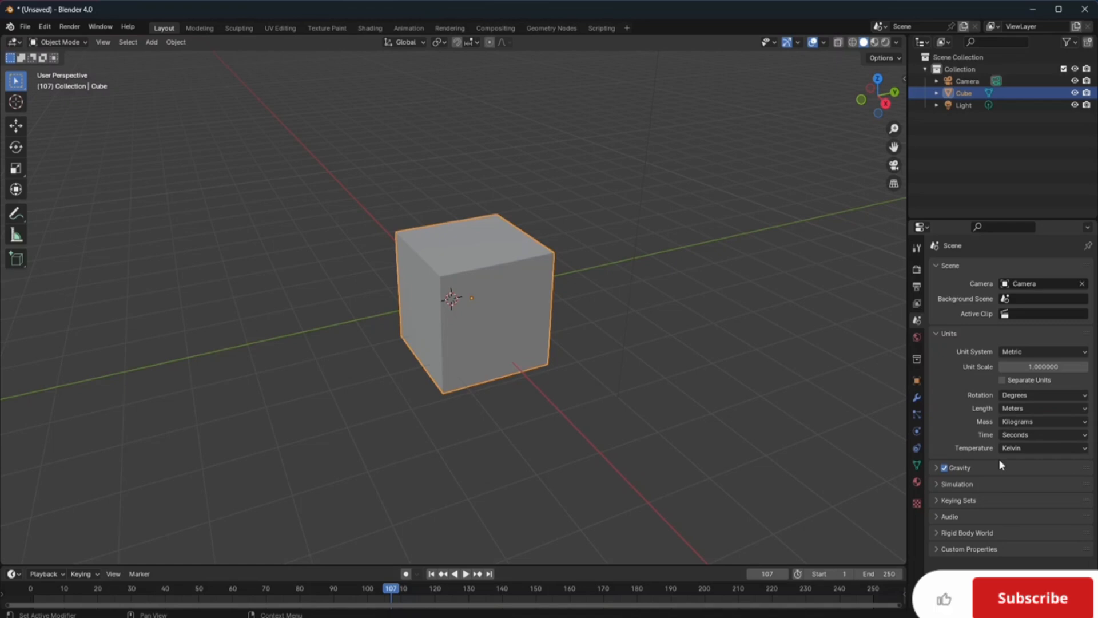
{"action": "left_click", "coordinate": [941, 334]}
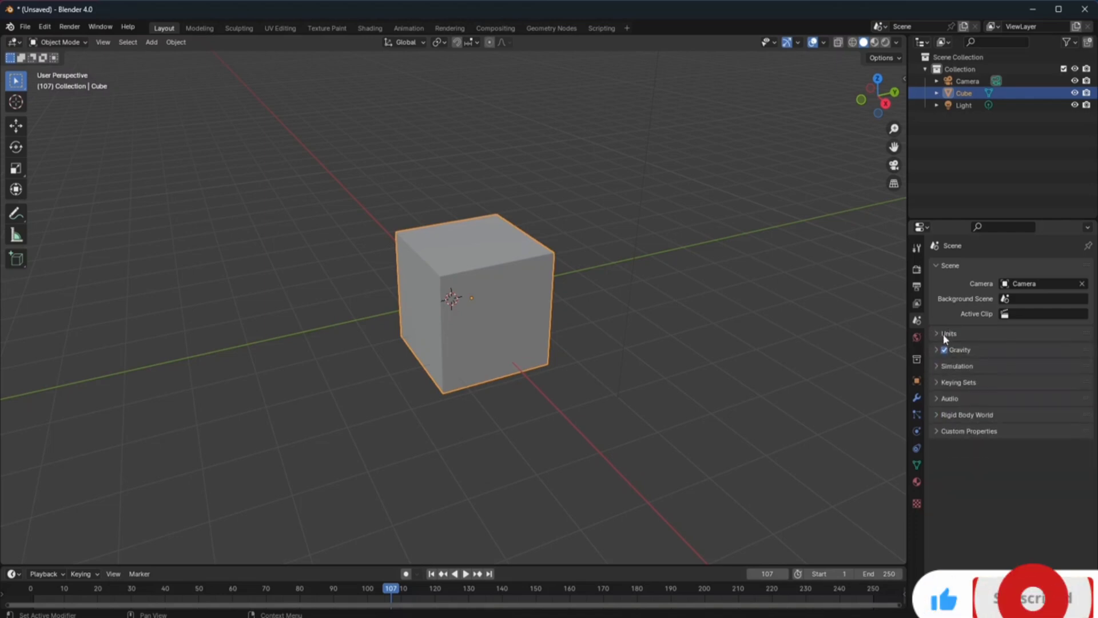
{"action": "left_click", "coordinate": [945, 333]}
{"action": "left_click", "coordinate": [948, 334]}
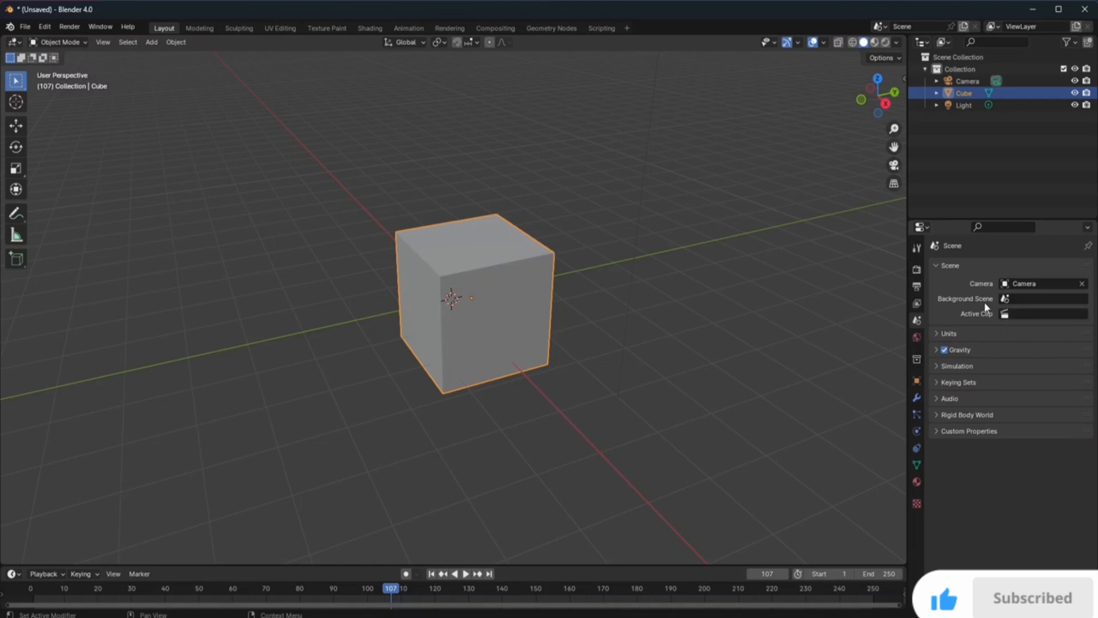
- Return to the cube's object properties and negate its X scale to -1.000
{"action": "left_click", "coordinate": [915, 383]}
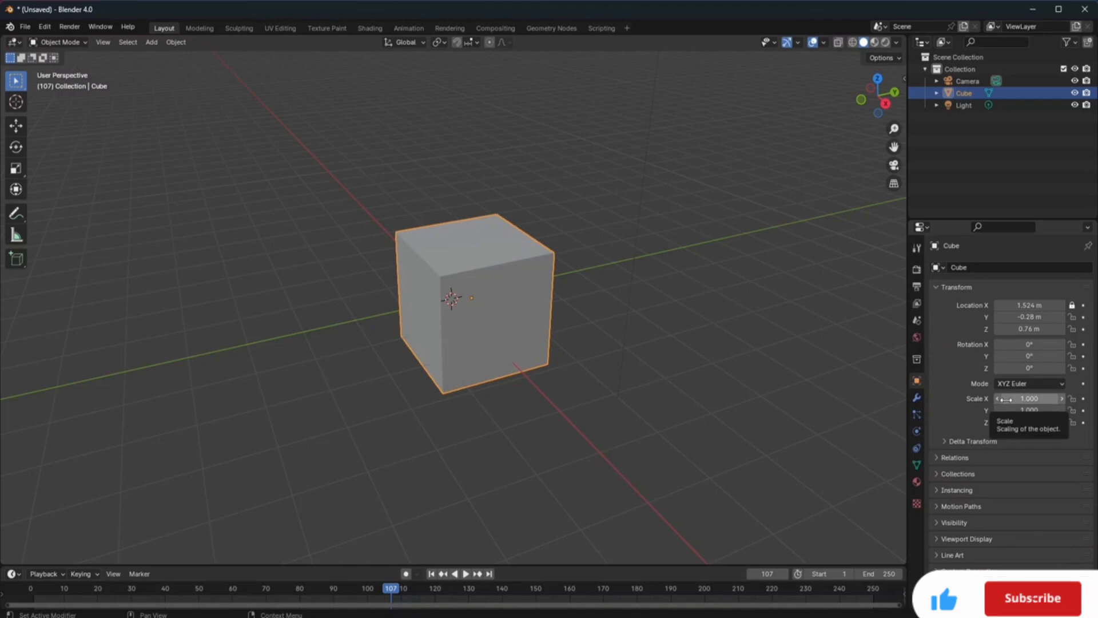
{"action": "key", "text": "minus"}
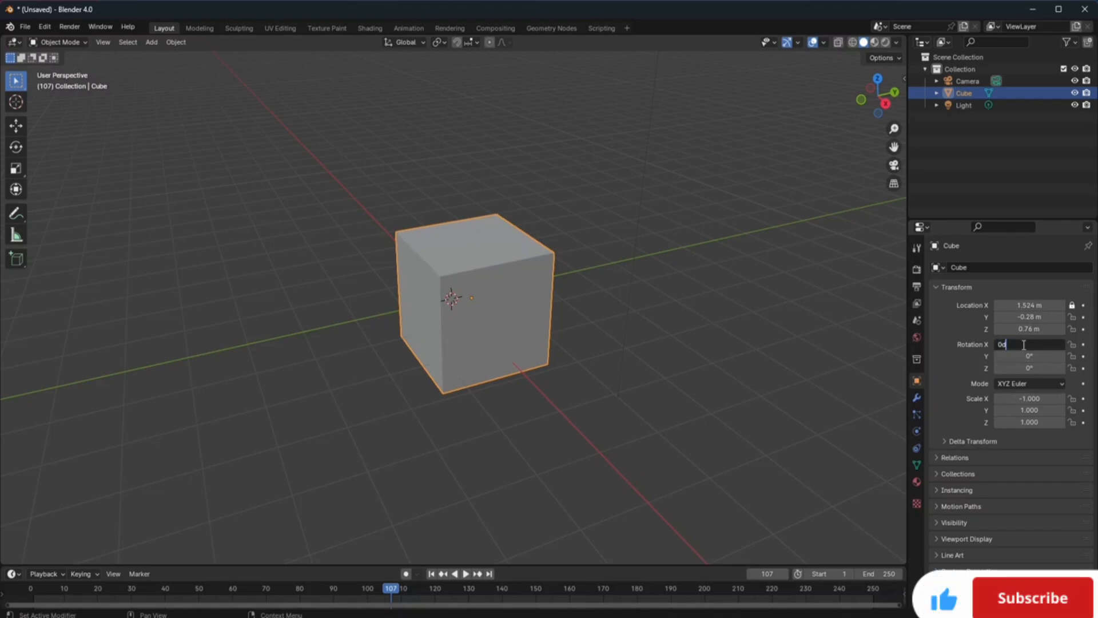
{"action": "key", "text": "Return"}
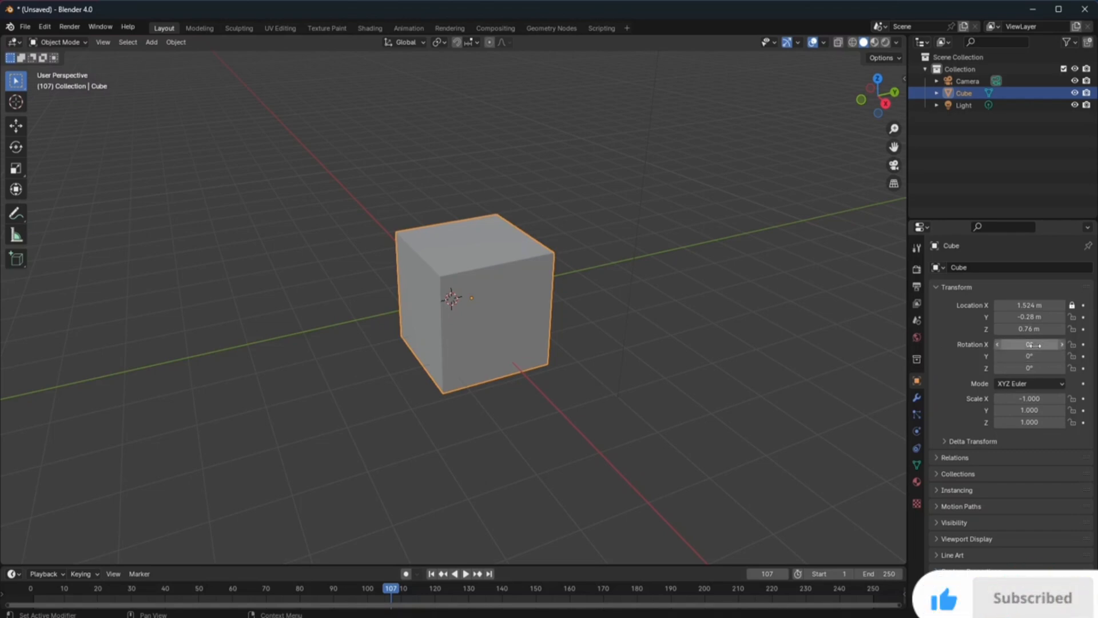
- Rotate the cube to about -307° on X, -92° on Y and -49° on Z
{"action": "left_click_drag", "start_coordinate": [1029, 344], "coordinate": [909, 343]}
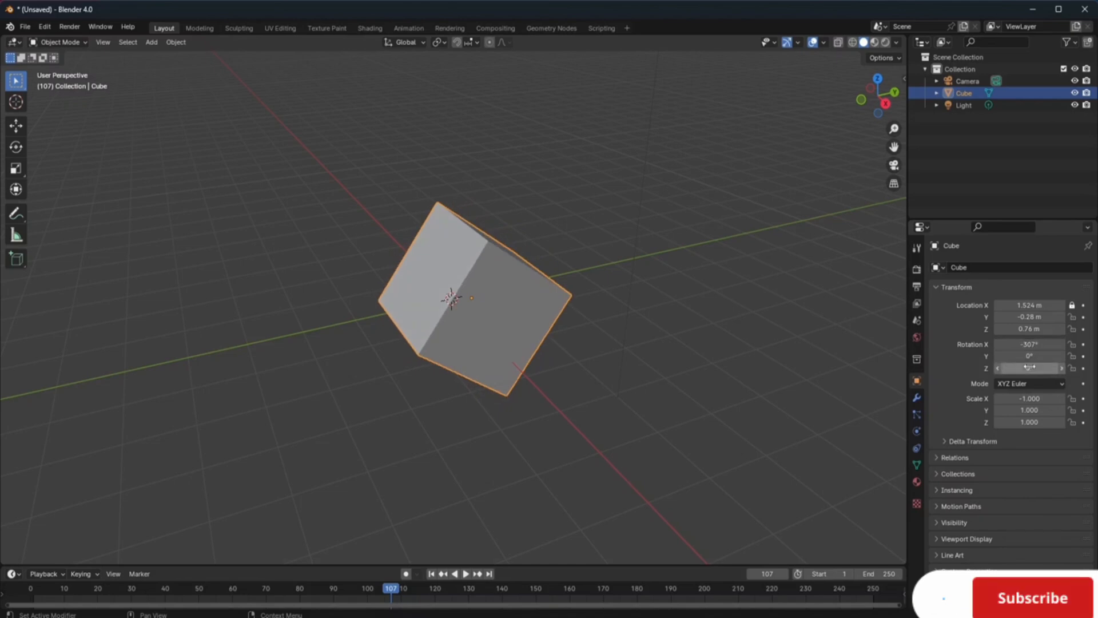
{"action": "left_click_drag", "start_coordinate": [1029, 356], "coordinate": [960, 356]}
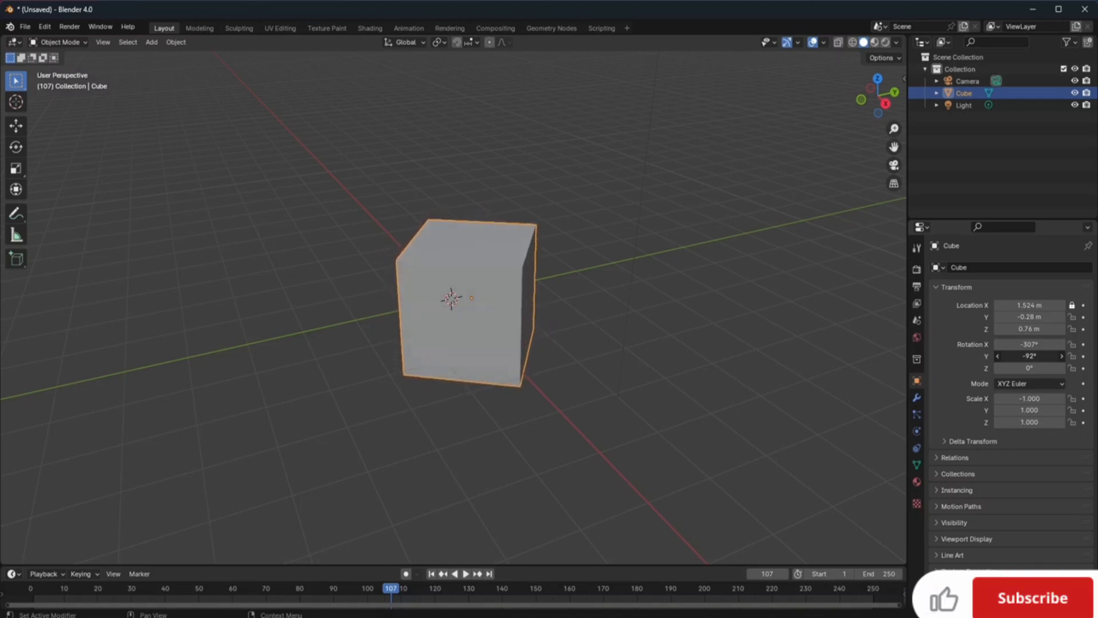
{"action": "left_click_drag", "start_coordinate": [1030, 367], "coordinate": [1019, 368]}
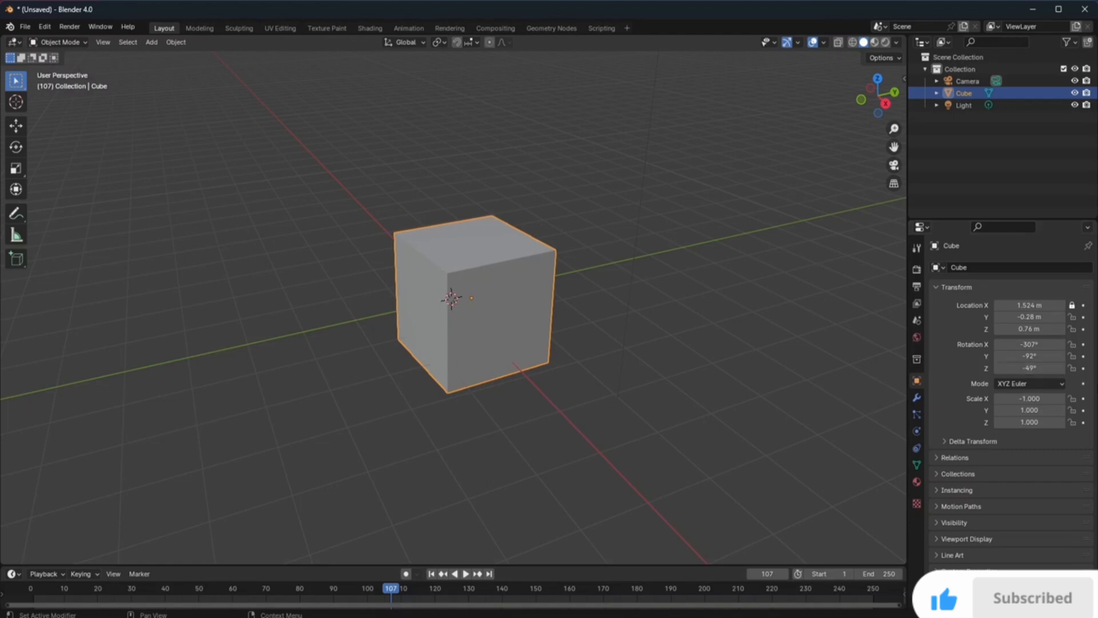
- Set the cube's X, Y and Z rotation together to 5°
{"action": "double_click", "coordinate": [1033, 344]}
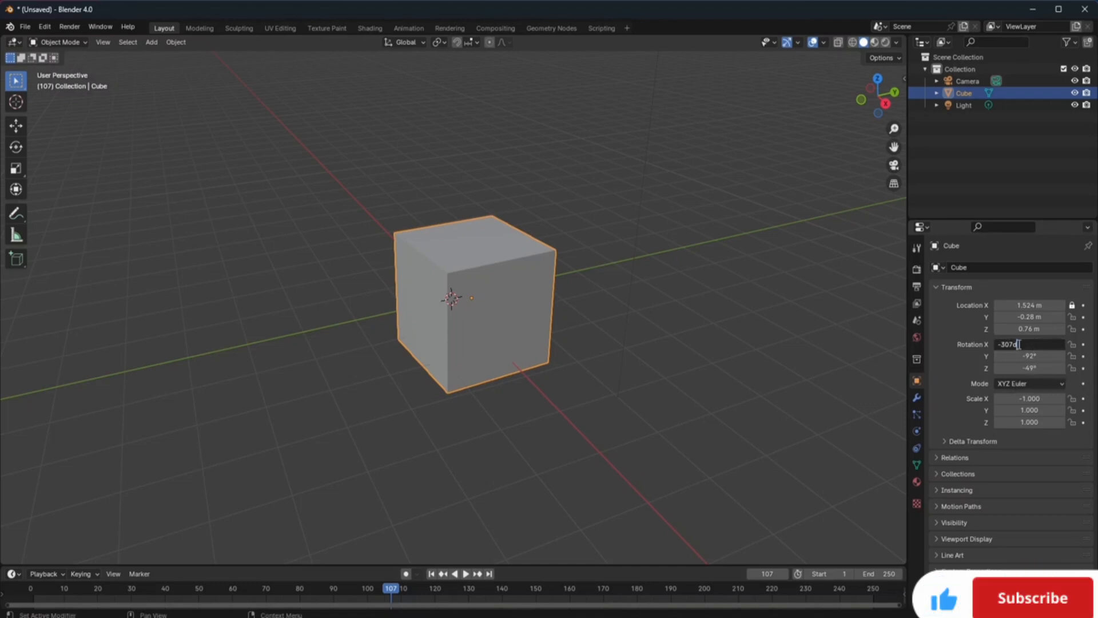
{"action": "key", "text": "Return"}
{"action": "mouse_move", "coordinate": [1032, 345]}
{"action": "left_mouse_down"}
{"action": "mouse_move", "coordinate": [1031, 367]}
{"action": "mouse_move", "coordinate": [1020, 350]}
{"action": "left_mouse_up"}
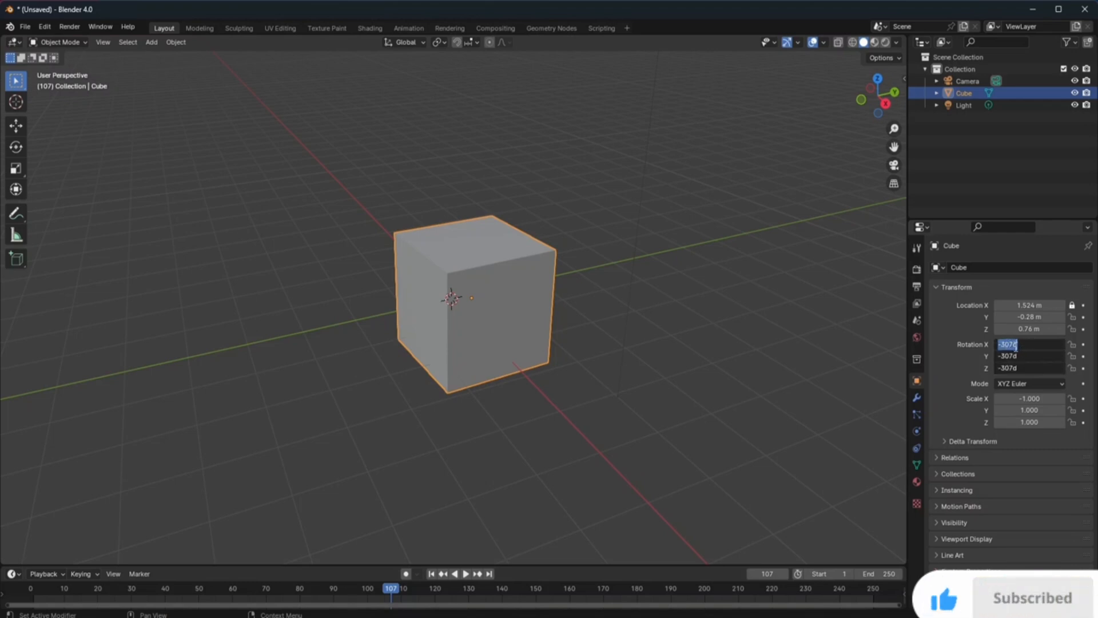
{"action": "type", "text": "5"}
{"action": "key", "text": "Return"}
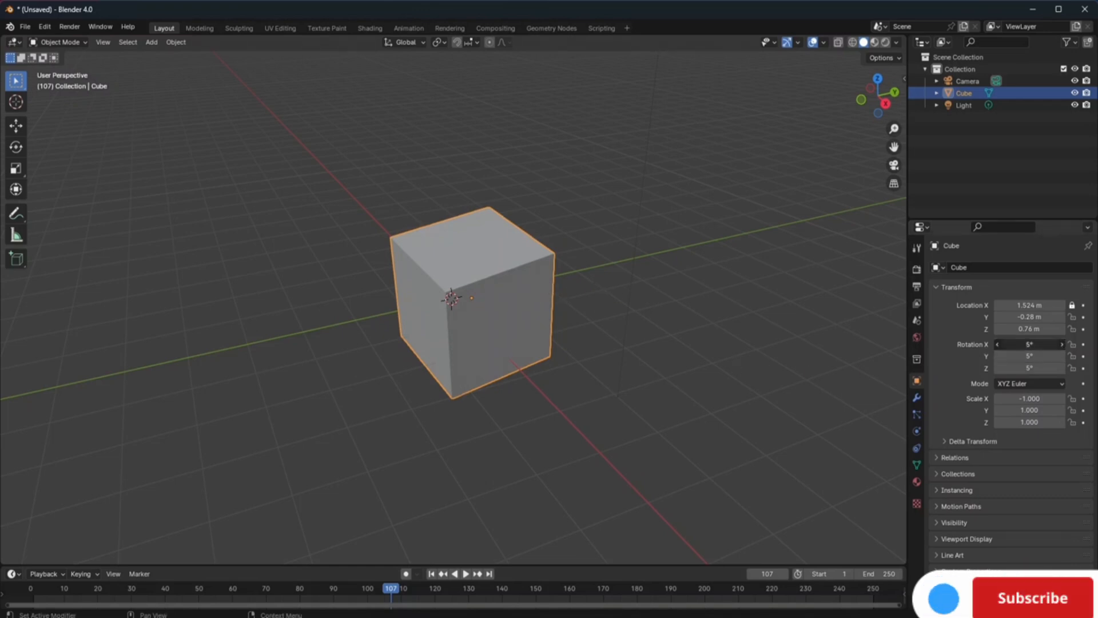
- Adjust the cube's rotation to 1° on X, 2° on Y and -4° on Z
{"action": "mouse_move", "coordinate": [1038, 344]}
{"action": "left_mouse_down"}
{"action": "mouse_move", "coordinate": [1052, 344]}
{"action": "mouse_move", "coordinate": [1026, 344]}
{"action": "mouse_move", "coordinate": [1039, 344]}
{"action": "left_mouse_up"}
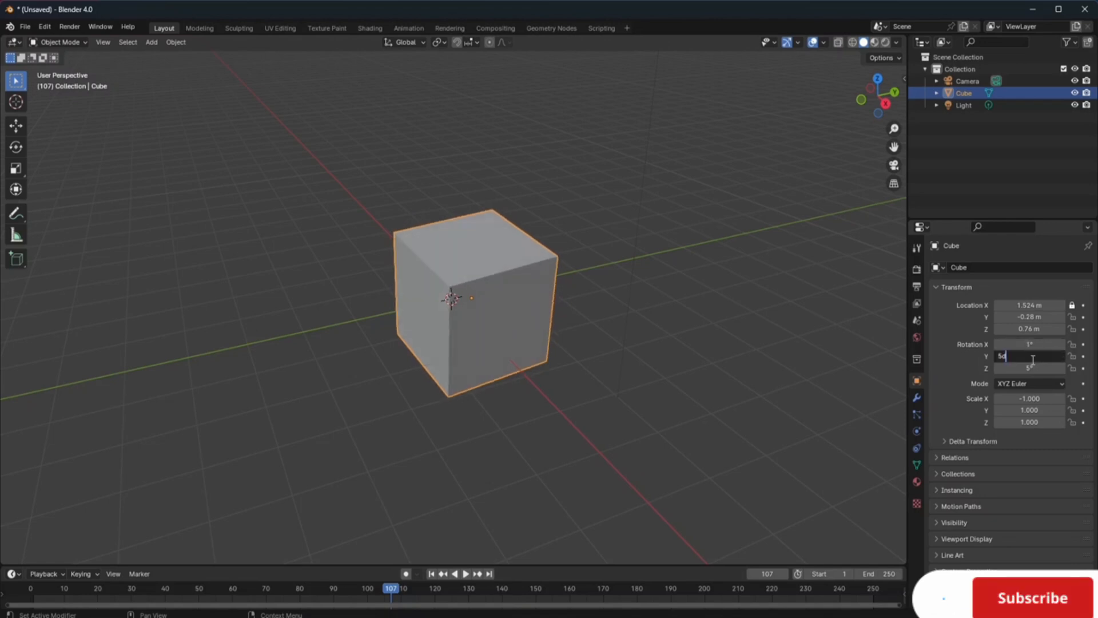
{"action": "key", "text": "Return"}
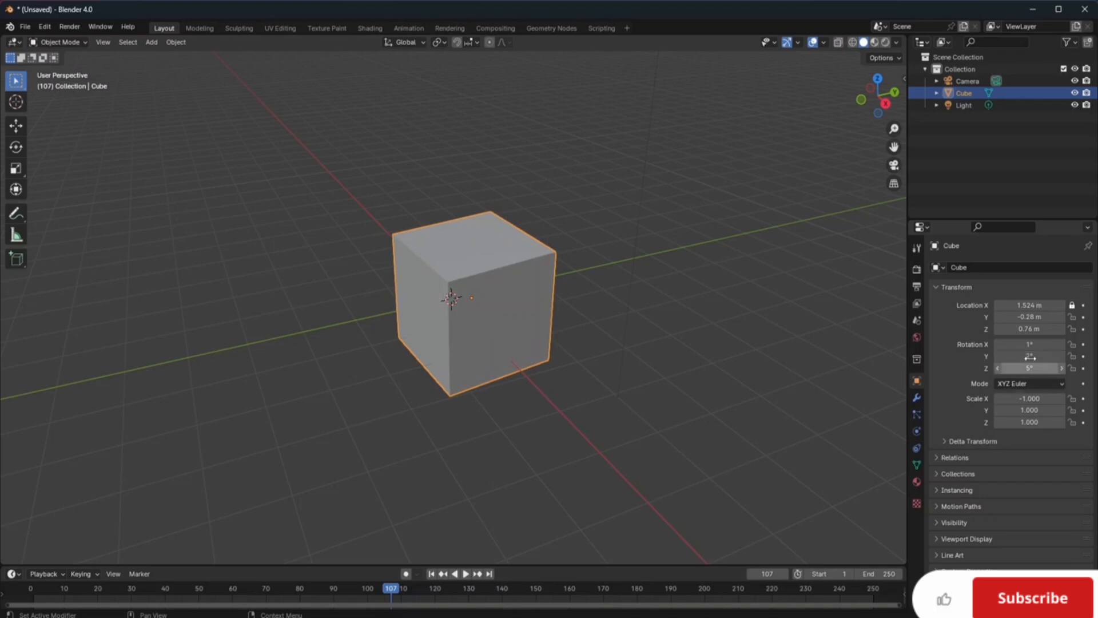
{"action": "left_click_drag", "start_coordinate": [1030, 357], "coordinate": [991, 367]}
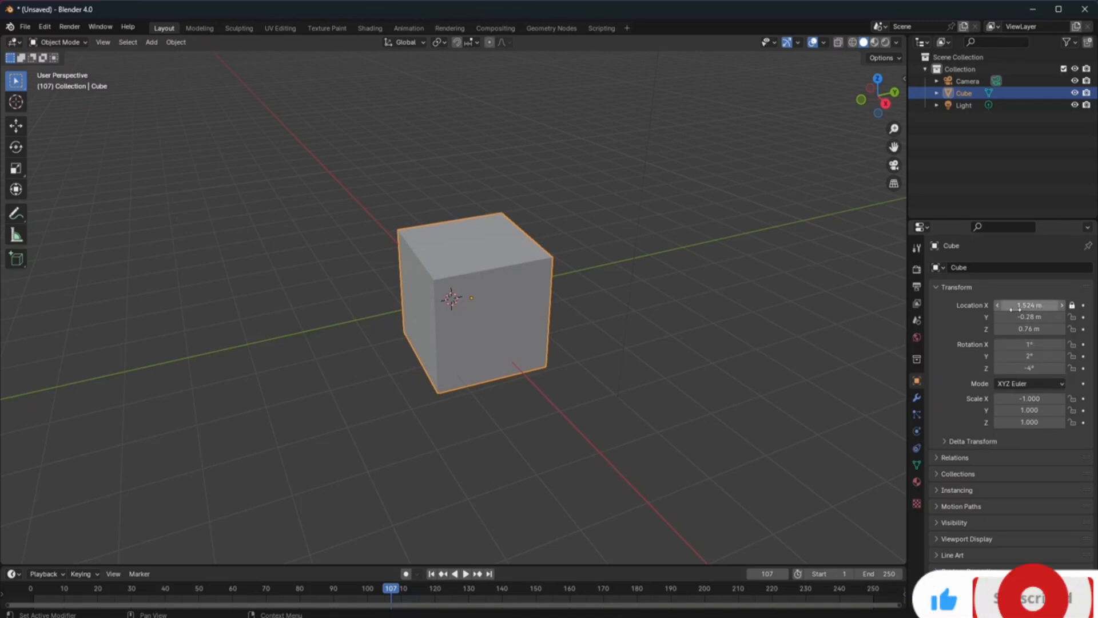
- Adjust the cube's X location to about 1.704 m, restore its X scale to 1.000, and deselect it
{"action": "left_click_drag", "start_coordinate": [1029, 305], "coordinate": [1040, 305]}
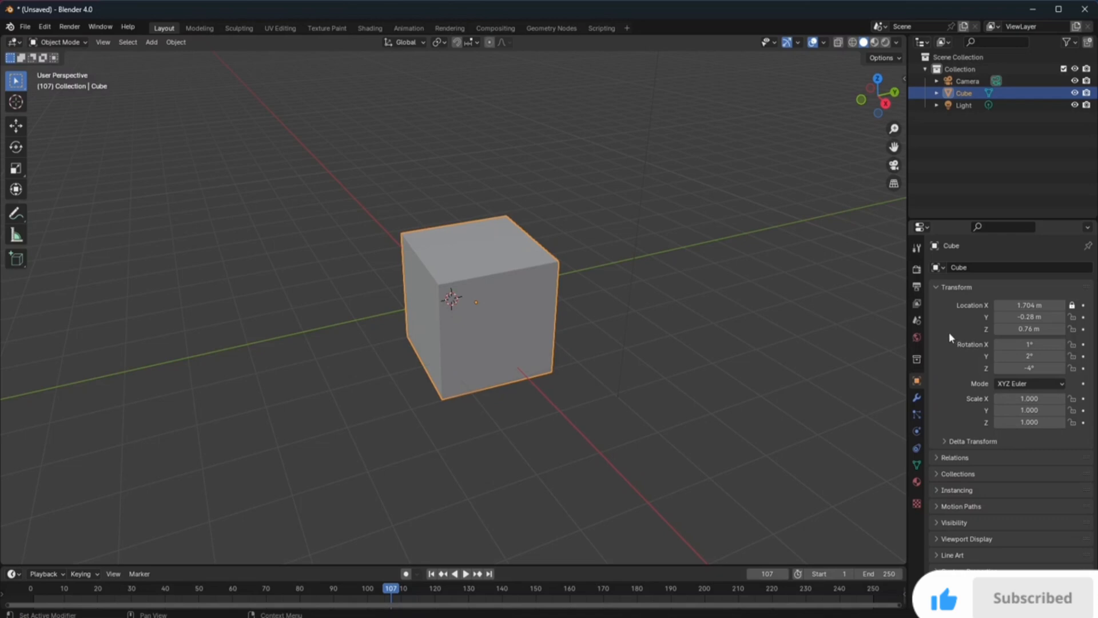
{"action": "left_click", "coordinate": [657, 390]}
{"action": "scroll", "coordinate": [656, 396], "scroll_direction": "down", "scroll_amount": 3}
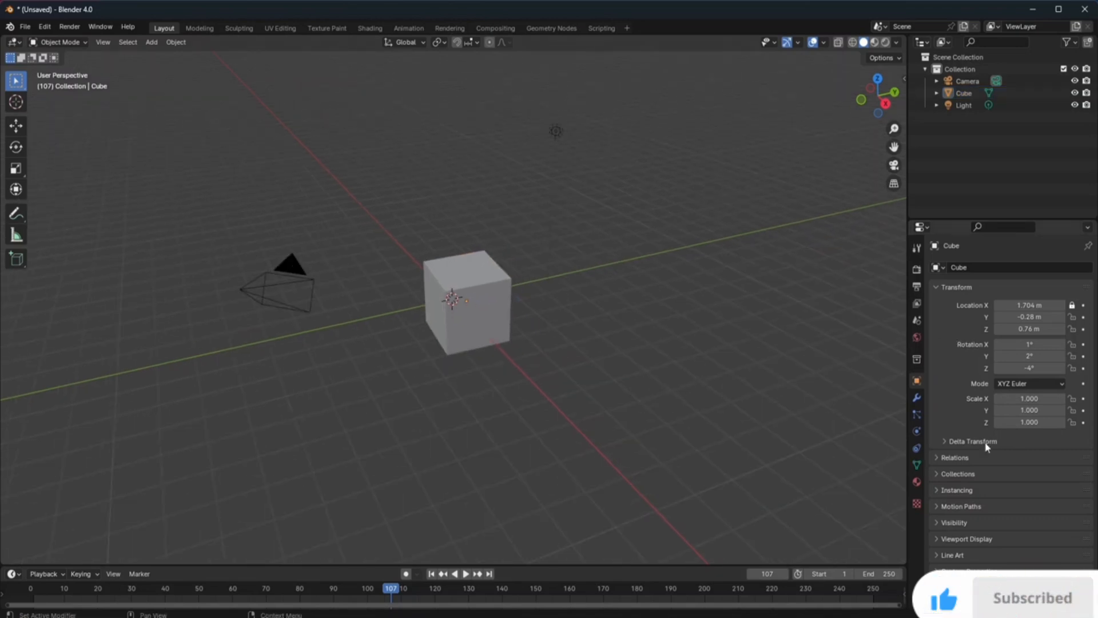
- Scale the cube into a thin wall of about 4.470 on X, 0.330 on Y and 2.150 on Z
{"action": "left_click_drag", "start_coordinate": [1022, 399], "coordinate": [1041, 410]}
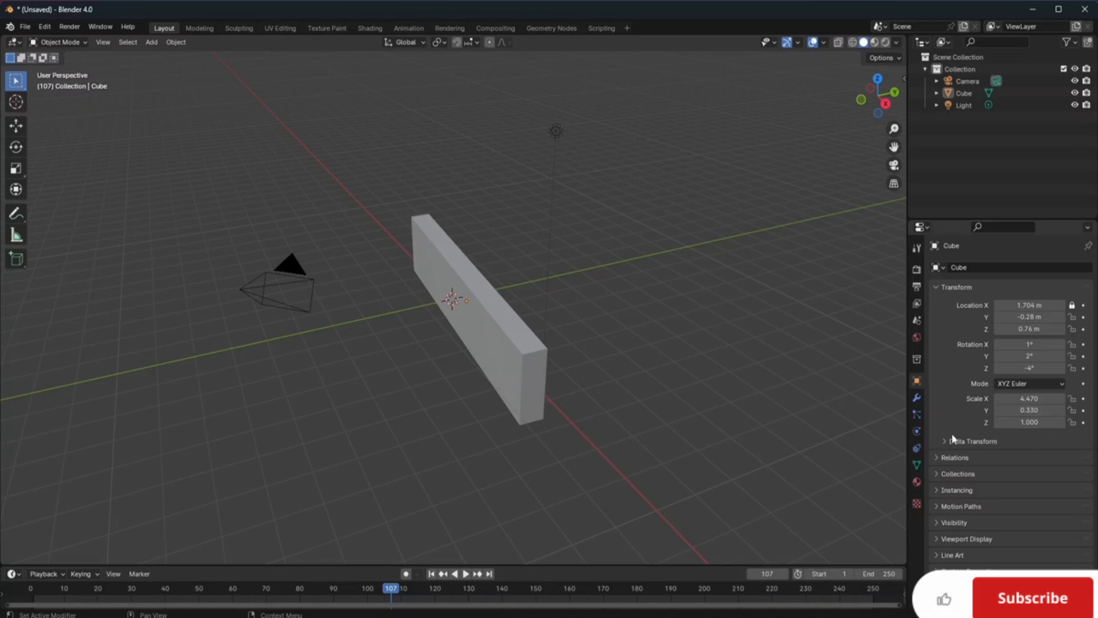
{"action": "double_click", "coordinate": [1004, 426]}
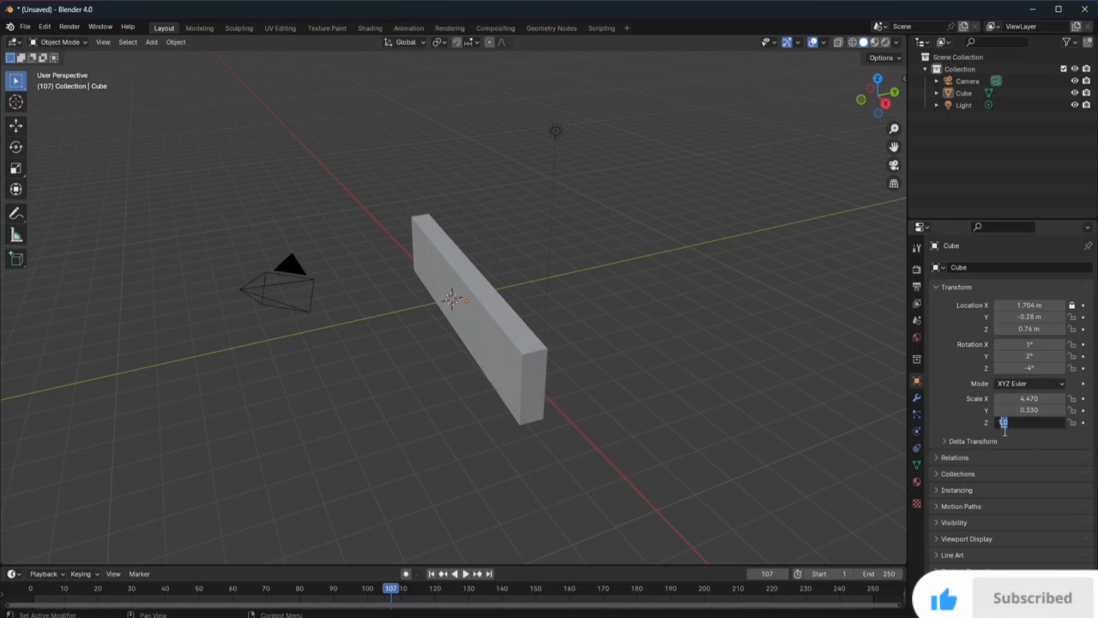
{"action": "left_click_drag", "start_coordinate": [1021, 426], "coordinate": [1065, 422]}
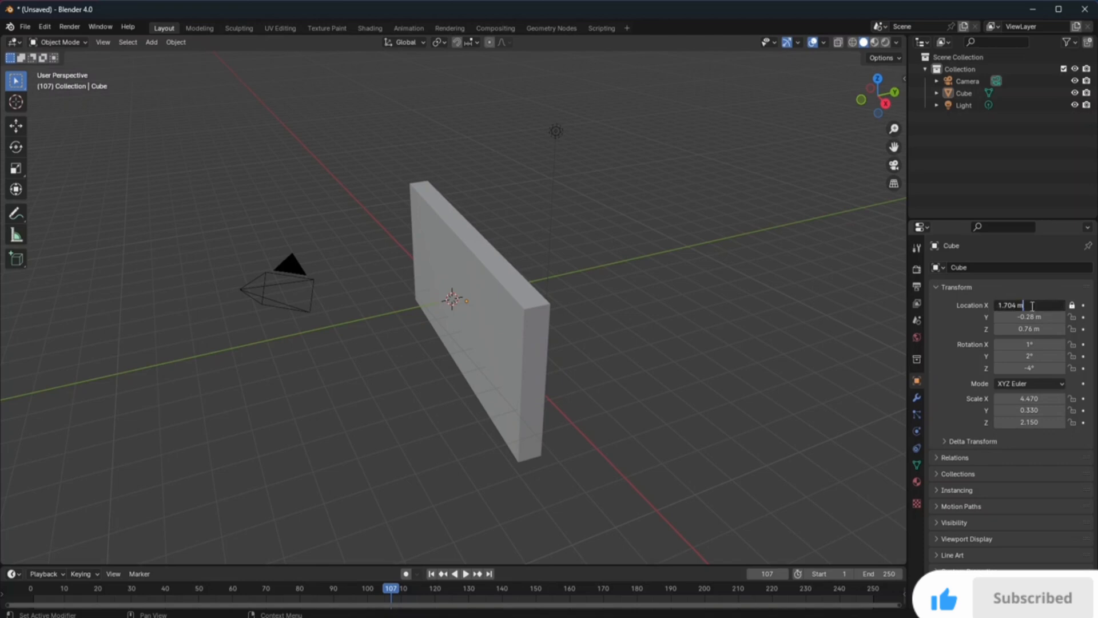
- Move the scaled cube to about 0.564 m on X and 0.31 m on Y
{"action": "left_click_drag", "start_coordinate": [1032, 306], "coordinate": [964, 301]}
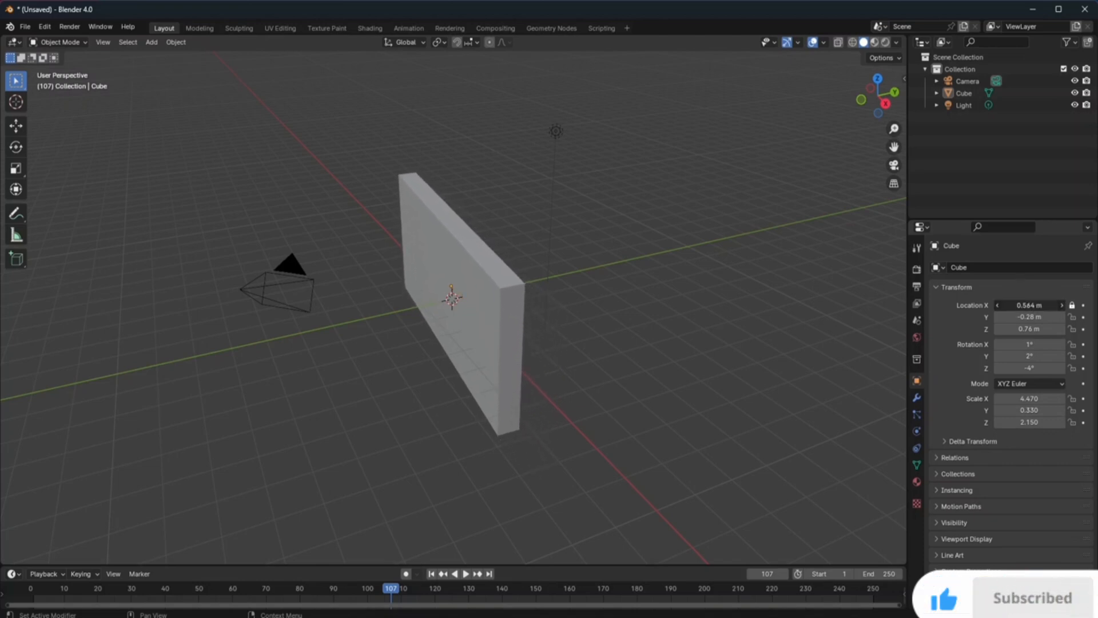
{"action": "double_click", "coordinate": [1036, 318]}
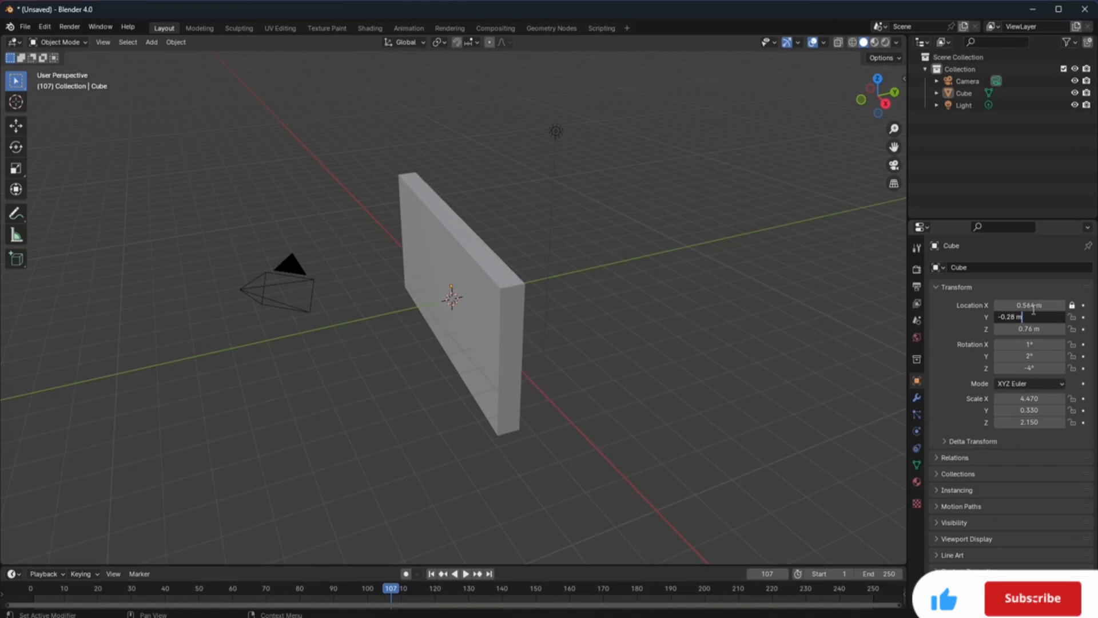
{"action": "key", "text": "Return"}
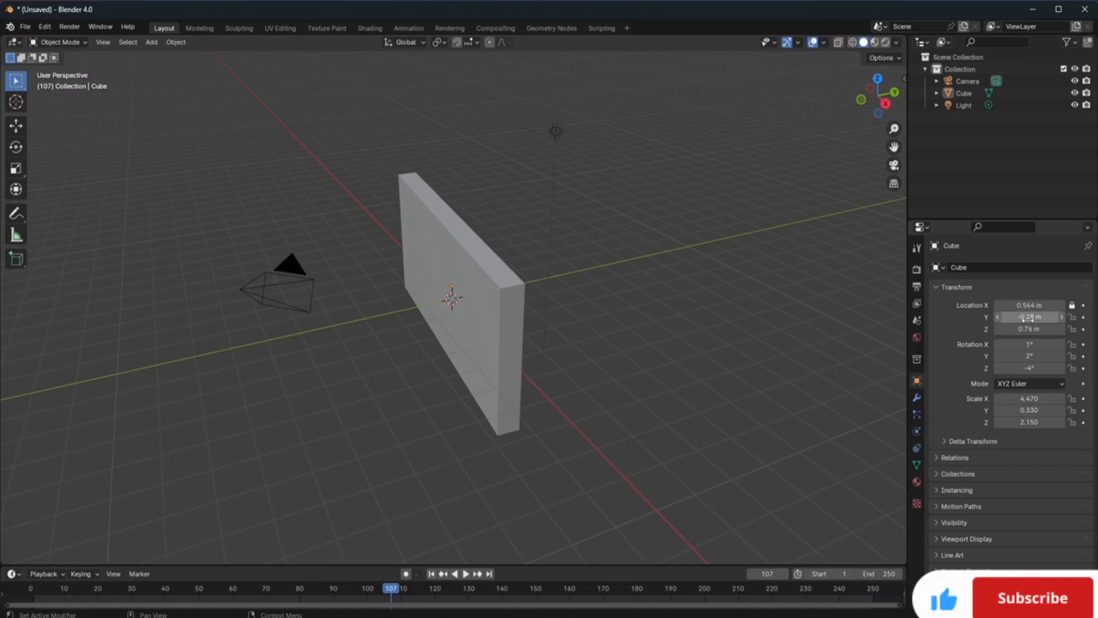
{"action": "left_click_drag", "start_coordinate": [1031, 318], "coordinate": [1068, 318]}
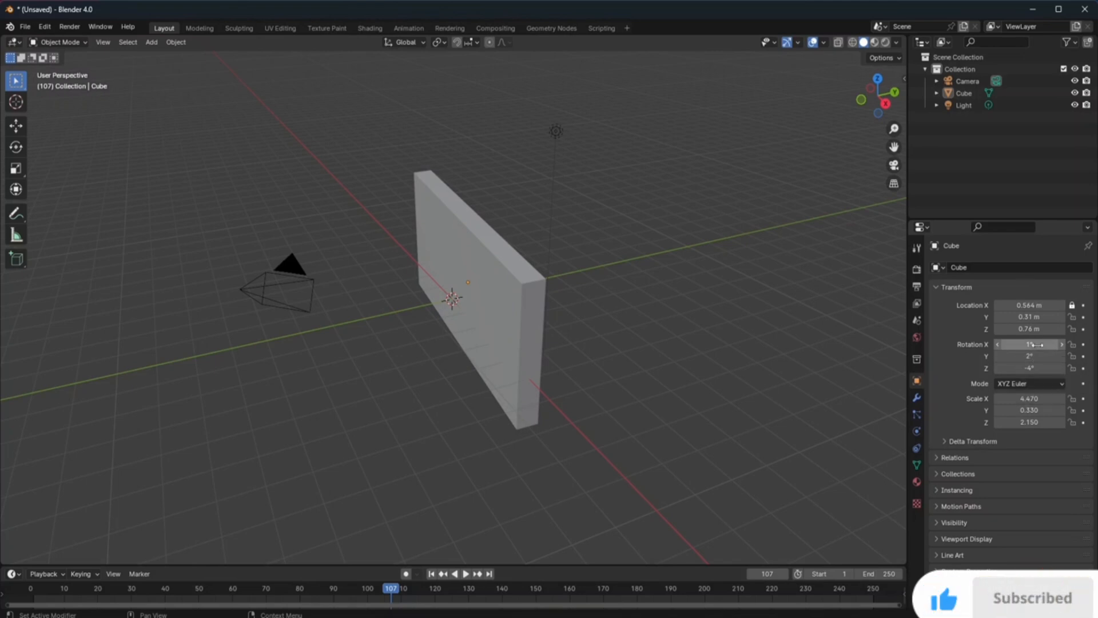
- Rotate the scaled cube upright to about 95° on Y and select it in the viewport
{"action": "left_click_drag", "start_coordinate": [1030, 344], "coordinate": [1075, 356]}
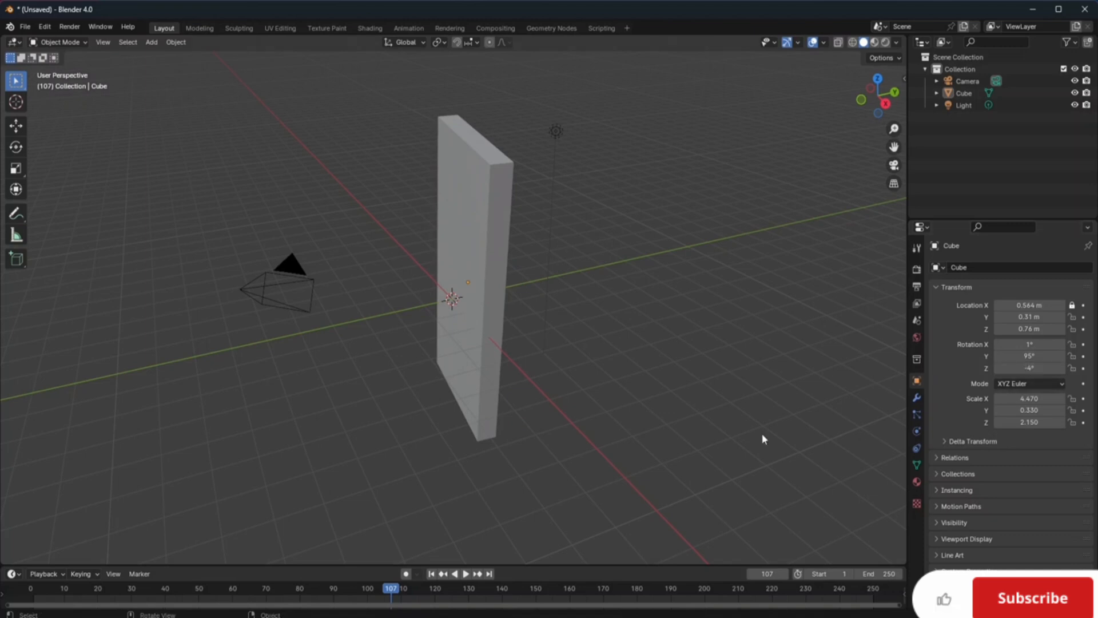
{"action": "left_click", "coordinate": [493, 237]}
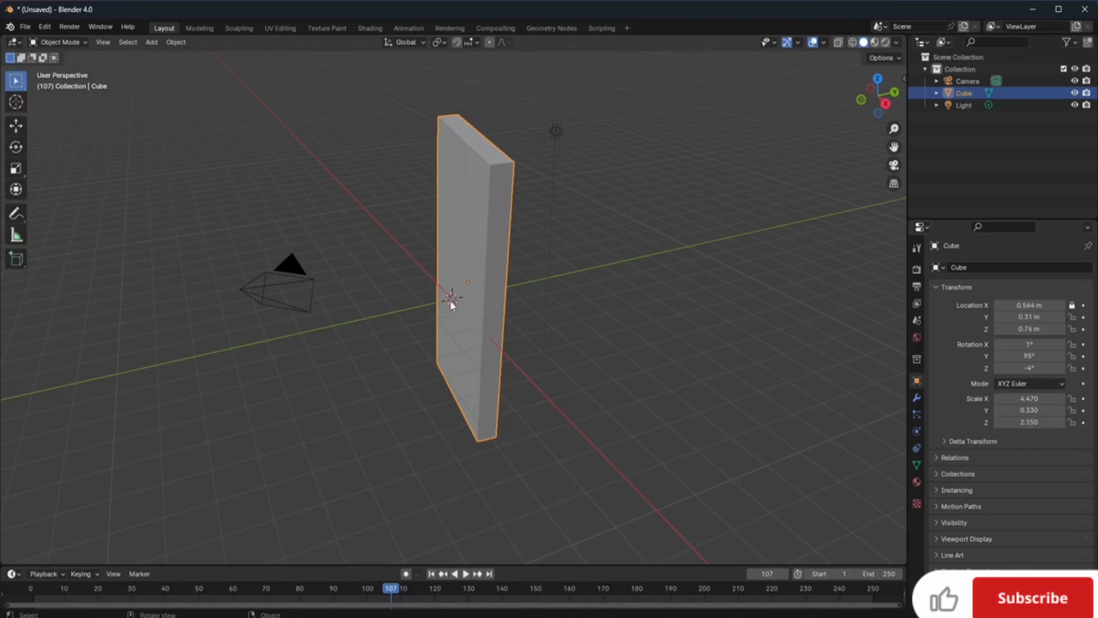
- Shift the upright slab along its Y, X and Z axes with the Move tool, ending slightly higher in the scene
{"action": "left_click", "coordinate": [881, 476]}
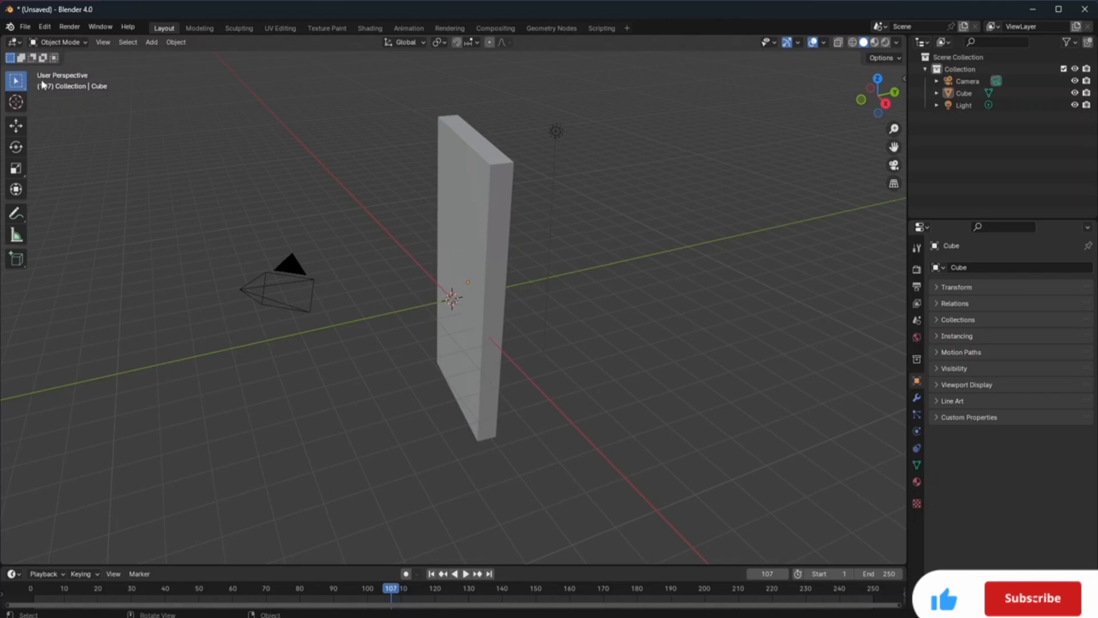
{"action": "left_click", "coordinate": [16, 132]}
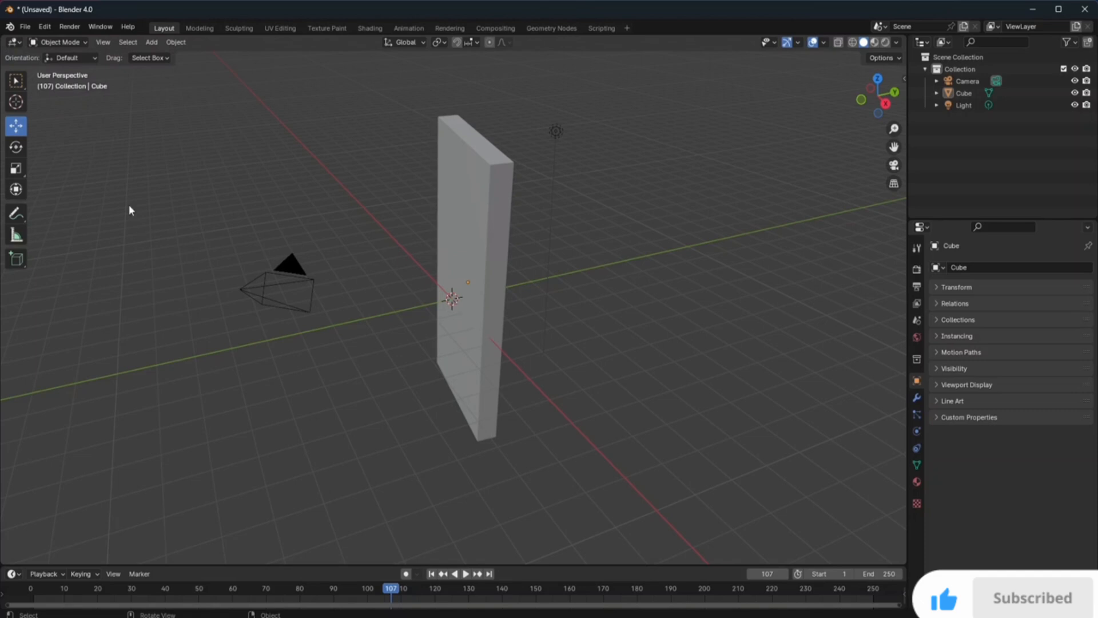
{"action": "left_click", "coordinate": [454, 298]}
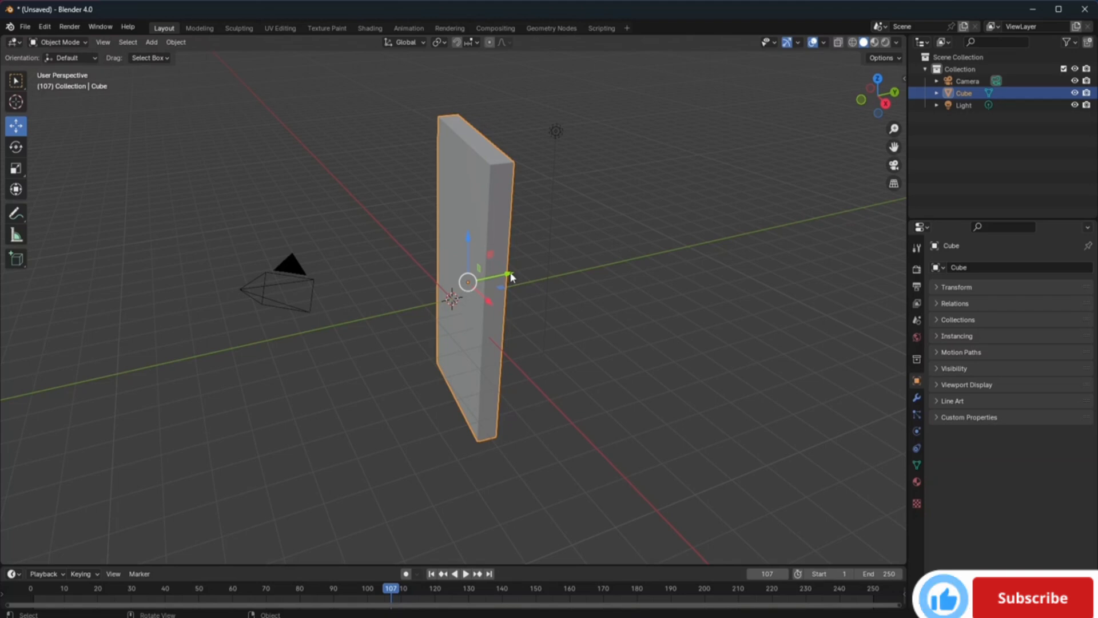
{"action": "left_click_drag", "start_coordinate": [510, 277], "coordinate": [473, 329]}
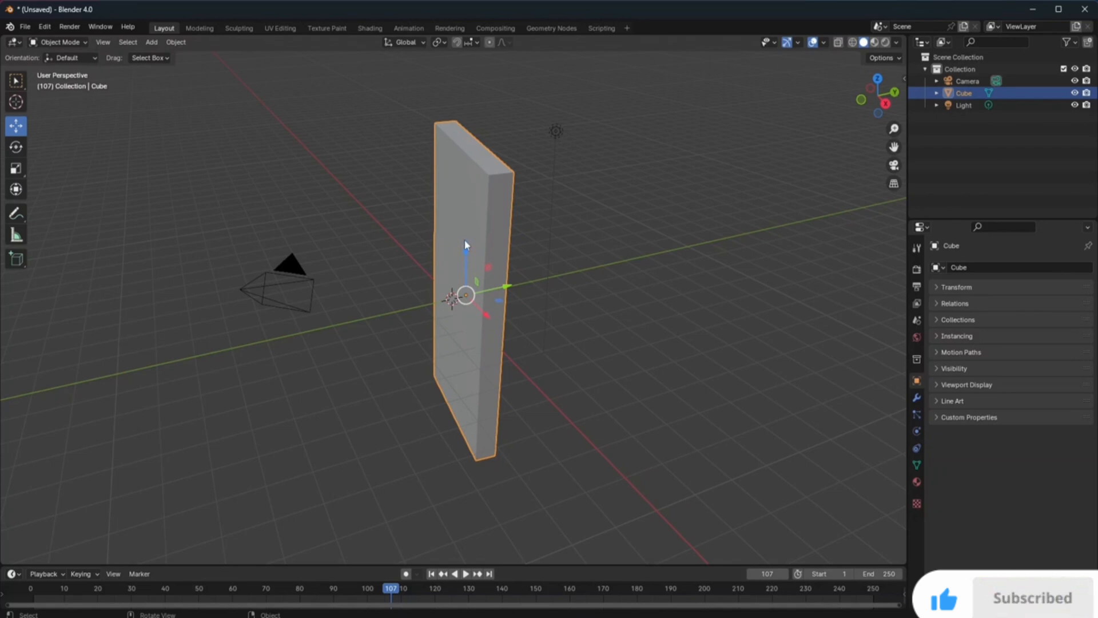
{"action": "left_click_drag", "start_coordinate": [467, 259], "coordinate": [466, 225]}
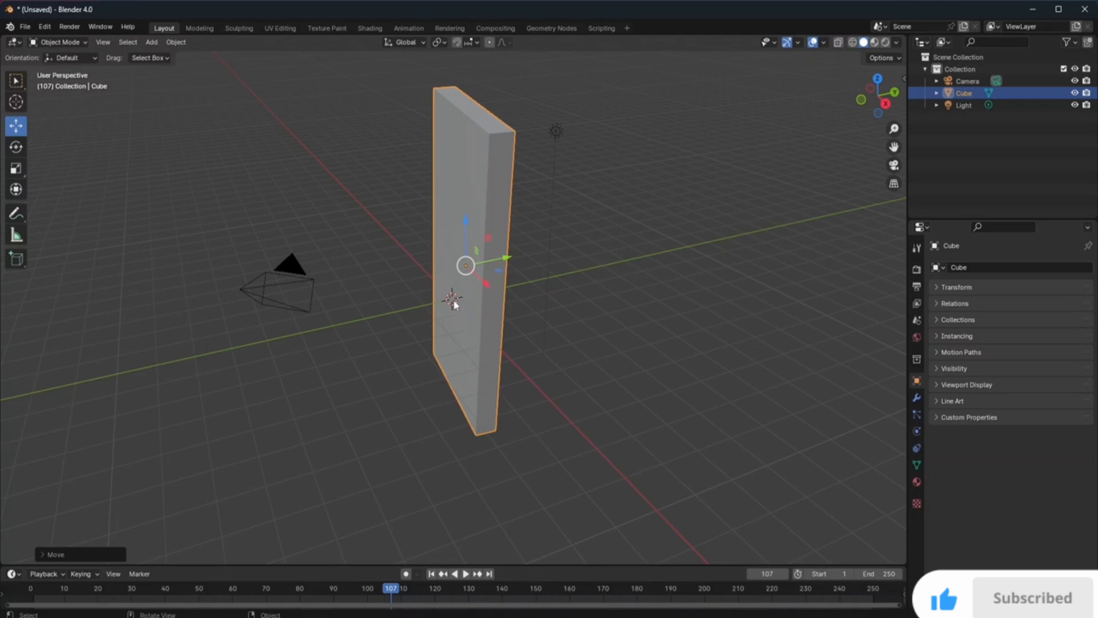
- Move the slab freely in the view plane until its centre sits on the 3D cursor, at about X 1.53 m, Y -0.73 m, Z 0.84 m
{"action": "left_click", "coordinate": [450, 300]}
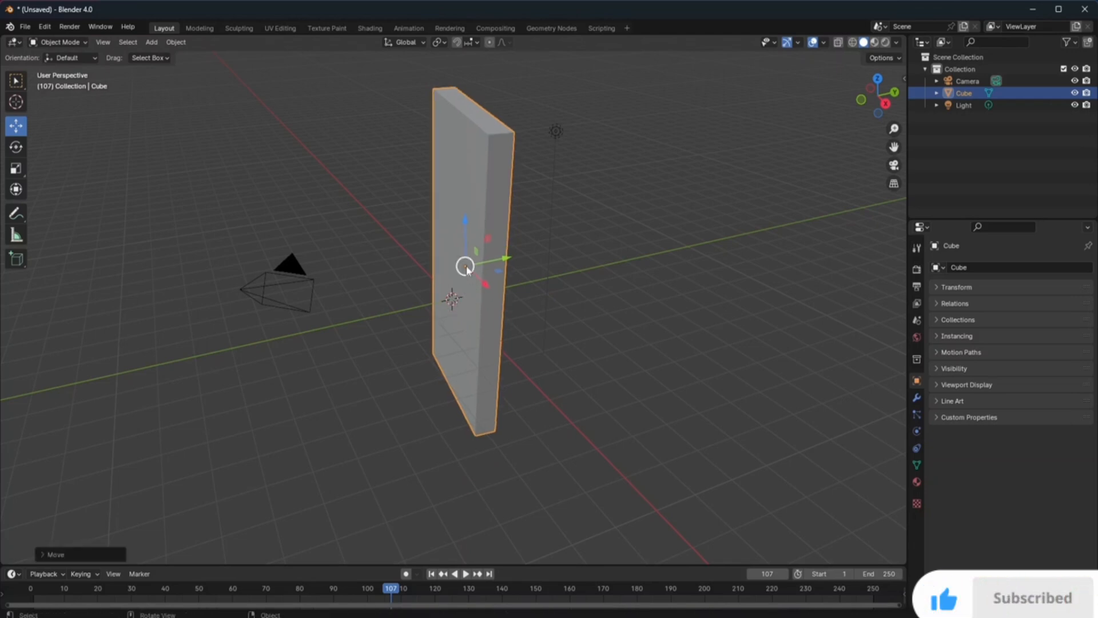
{"action": "left_click_drag", "start_coordinate": [468, 269], "coordinate": [453, 301]}
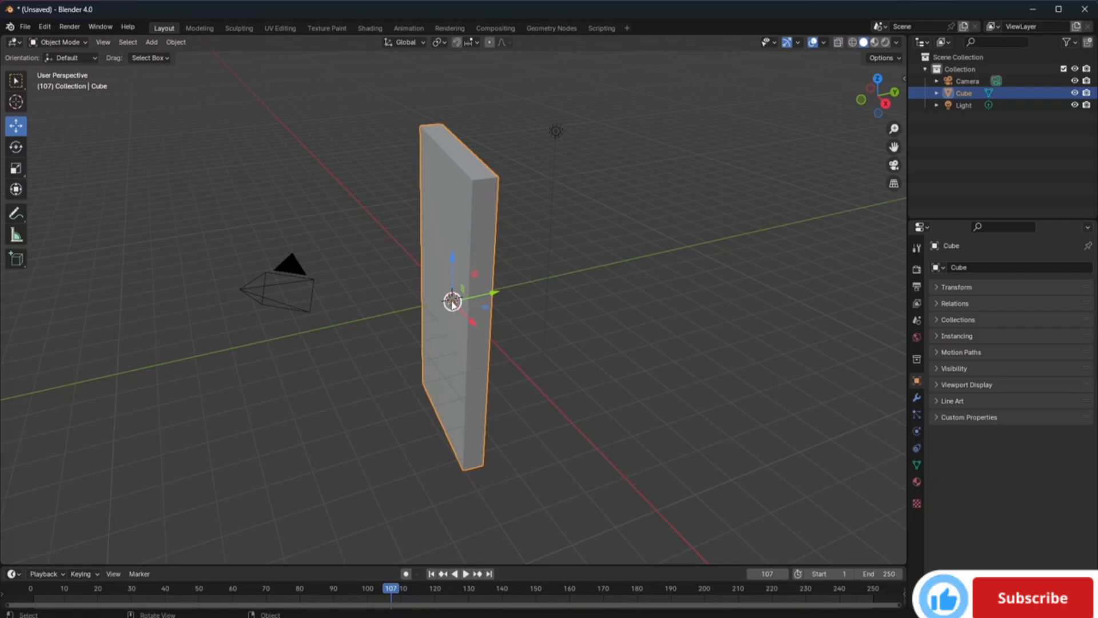
{"action": "mouse_move", "coordinate": [452, 302]}
{"action": "left_mouse_down"}
{"action": "mouse_move", "coordinate": [476, 258]}
{"action": "mouse_move", "coordinate": [450, 299]}
{"action": "left_mouse_up"}
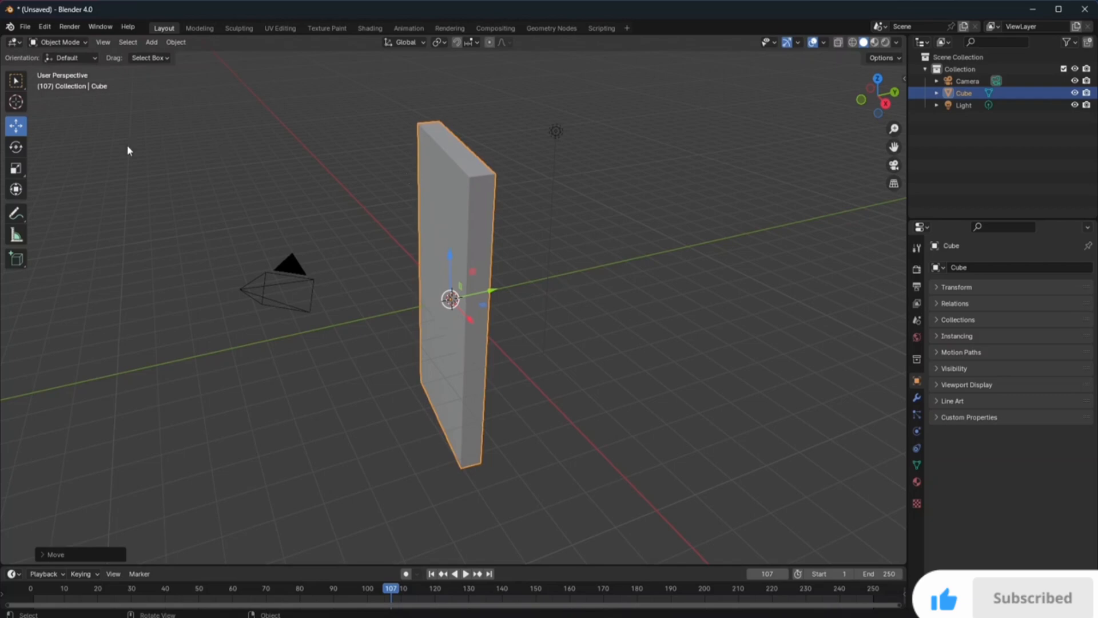
- Turn the upright slab with the Rotate tool until it lies roughly flat along the Y axis
{"action": "left_click", "coordinate": [17, 150]}
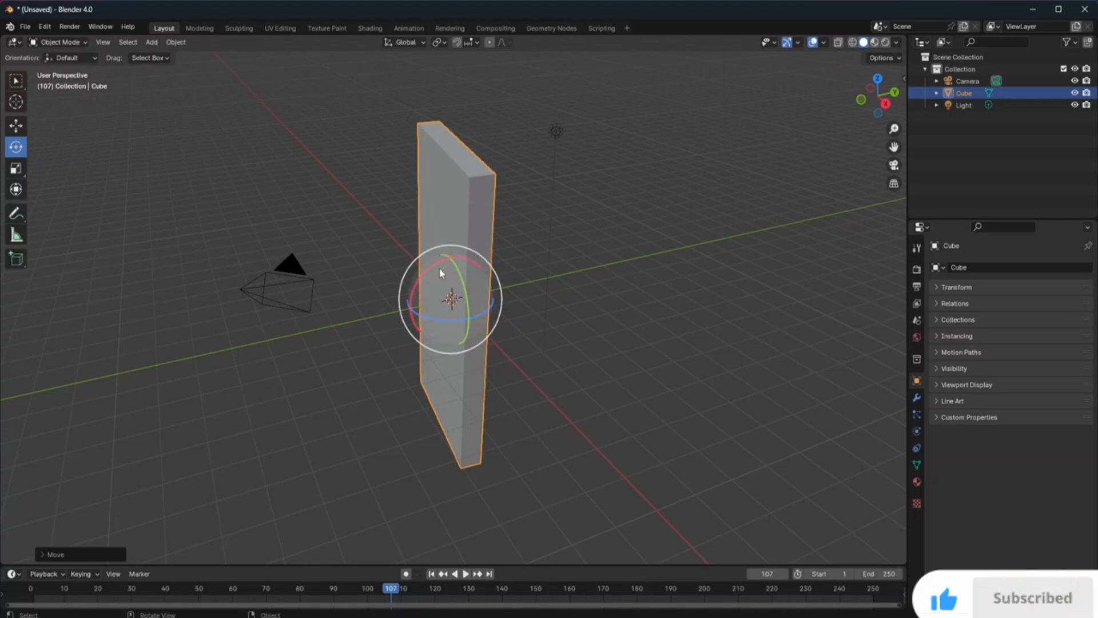
{"action": "left_click_drag", "start_coordinate": [436, 265], "coordinate": [442, 306]}
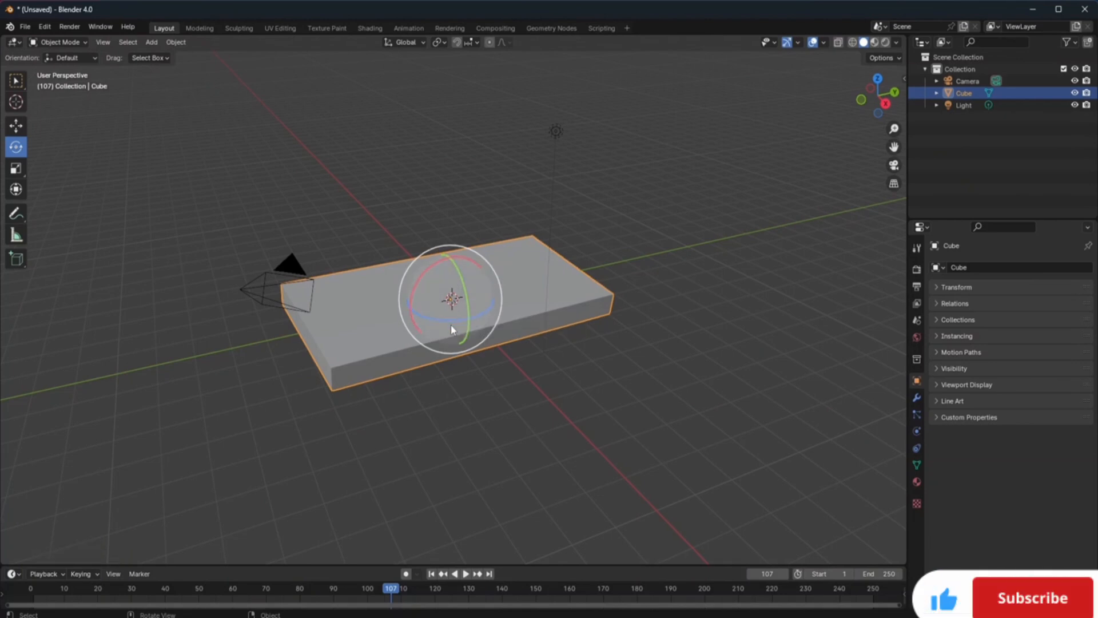
{"action": "left_click_drag", "start_coordinate": [446, 320], "coordinate": [480, 342]}
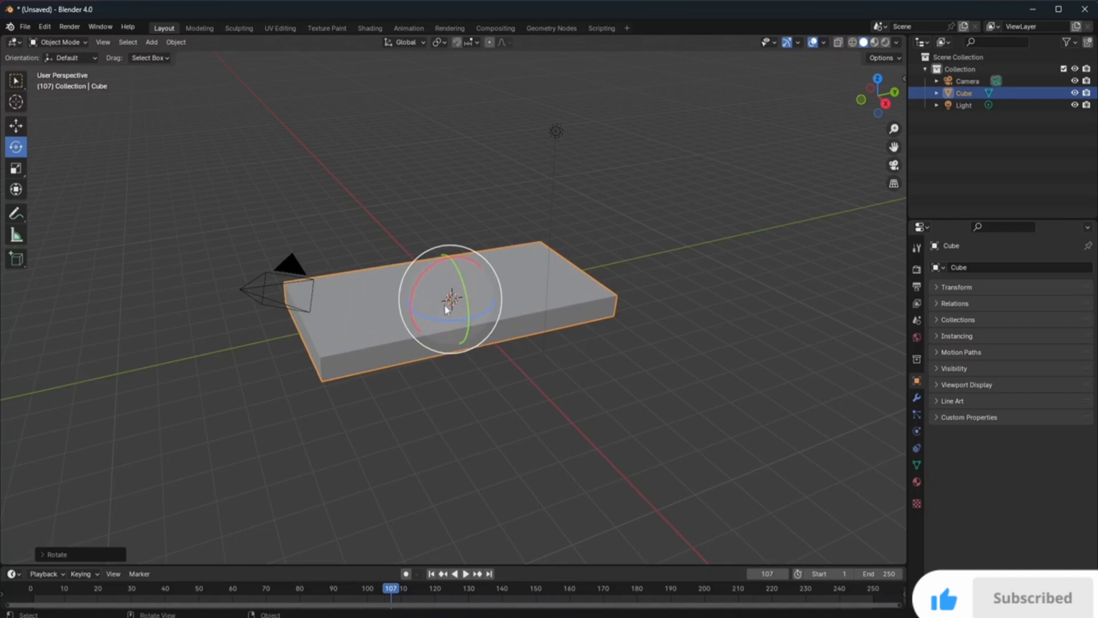
{"action": "mouse_move", "coordinate": [452, 300]}
{"action": "left_mouse_down"}
{"action": "mouse_move", "coordinate": [473, 301]}
{"action": "mouse_move", "coordinate": [443, 298]}
{"action": "mouse_move", "coordinate": [453, 297]}
{"action": "mouse_move", "coordinate": [456, 316]}
{"action": "left_mouse_up"}
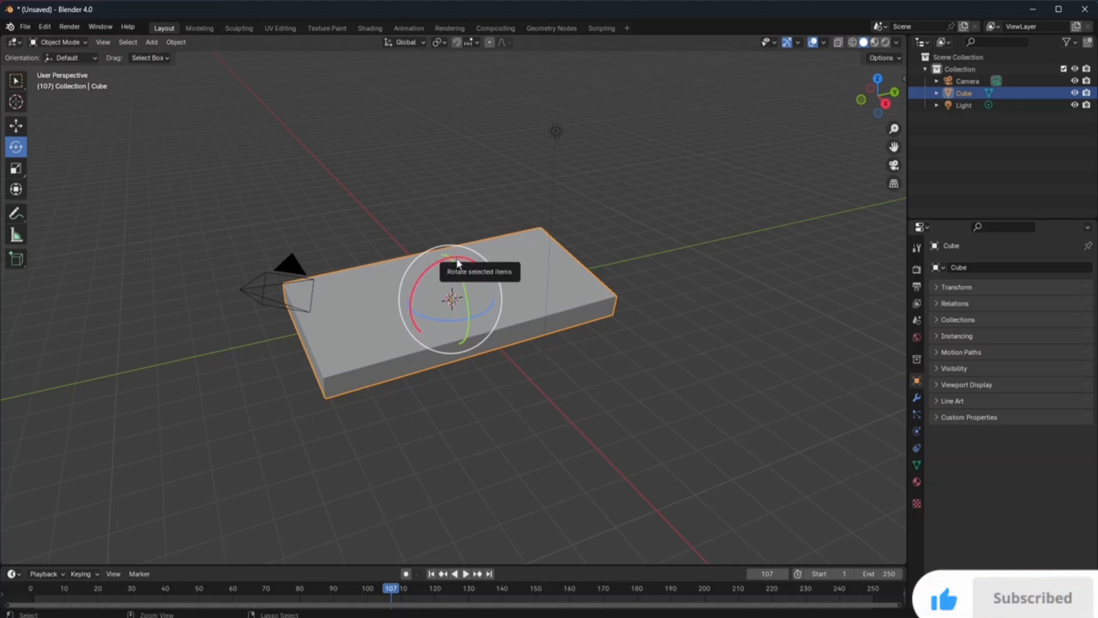
- Fine-tune the slab's tilt about the global X axis, reaching about -261° X, 0.13° Y and -269° Z, and deselect it
{"action": "left_click_drag", "start_coordinate": [458, 263], "coordinate": [457, 262]}
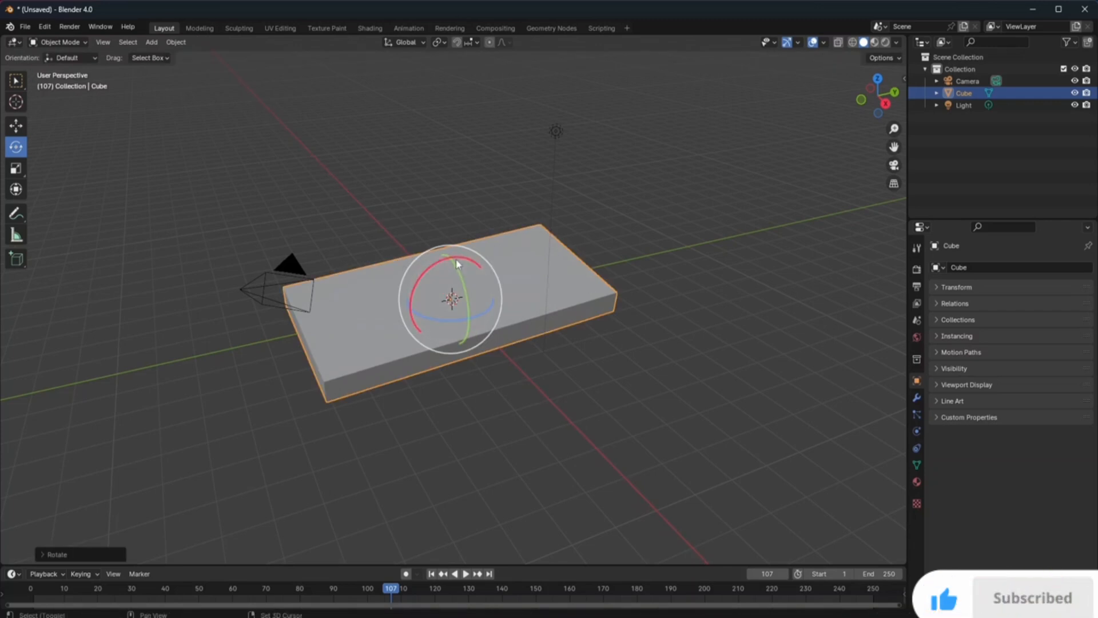
{"action": "left_click_drag", "start_coordinate": [462, 261], "coordinate": [462, 264]}
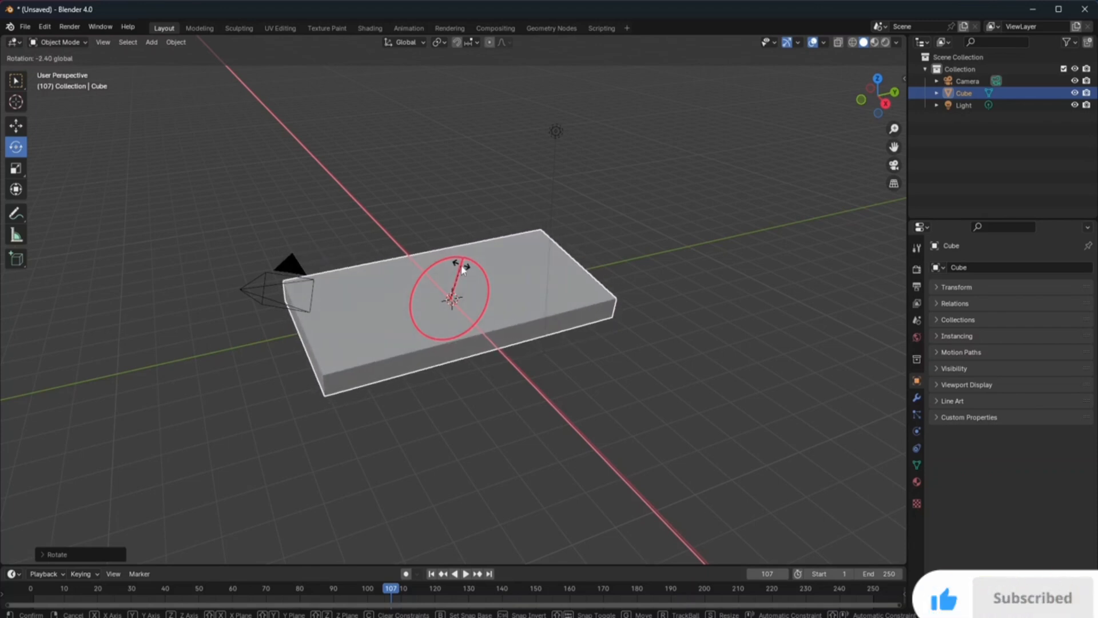
{"action": "left_click_drag", "start_coordinate": [463, 269], "coordinate": [464, 270]}
{"action": "left_click", "coordinate": [655, 303]}
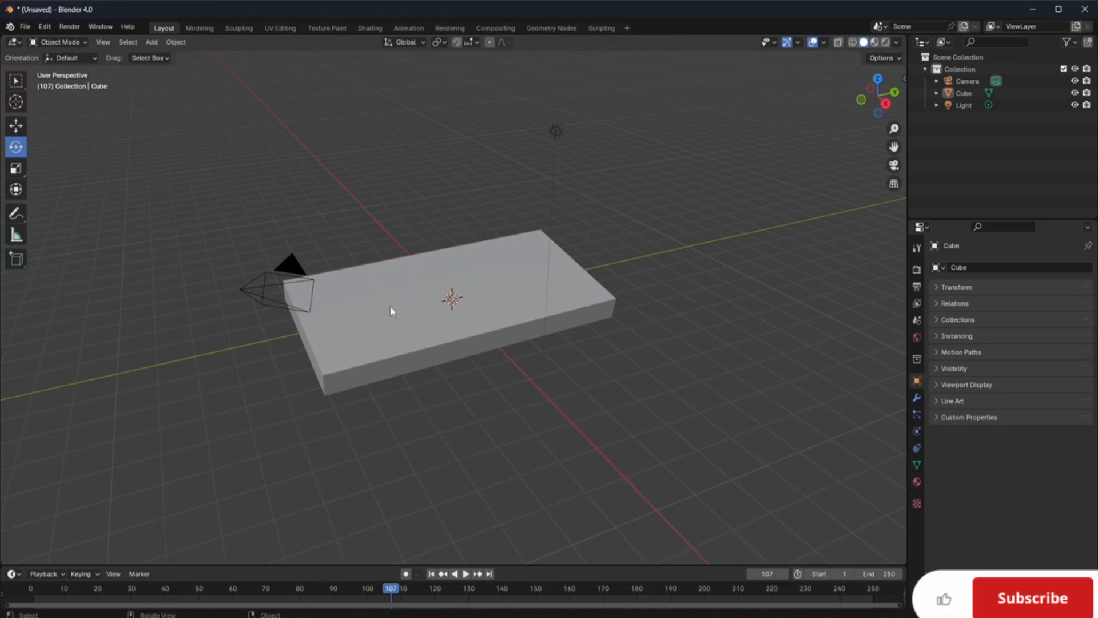
- Adjust the camera's focal length slightly in the viewport and set its X location to about 2.239 m
{"action": "left_click", "coordinate": [262, 277]}
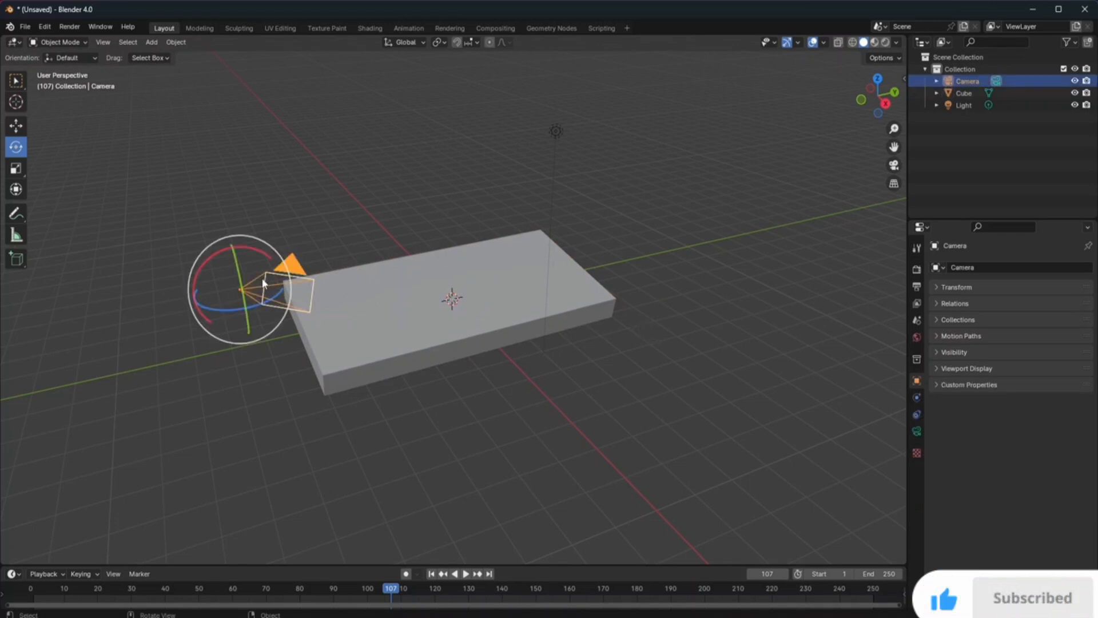
{"action": "left_click_drag", "start_coordinate": [262, 278], "coordinate": [280, 307]}
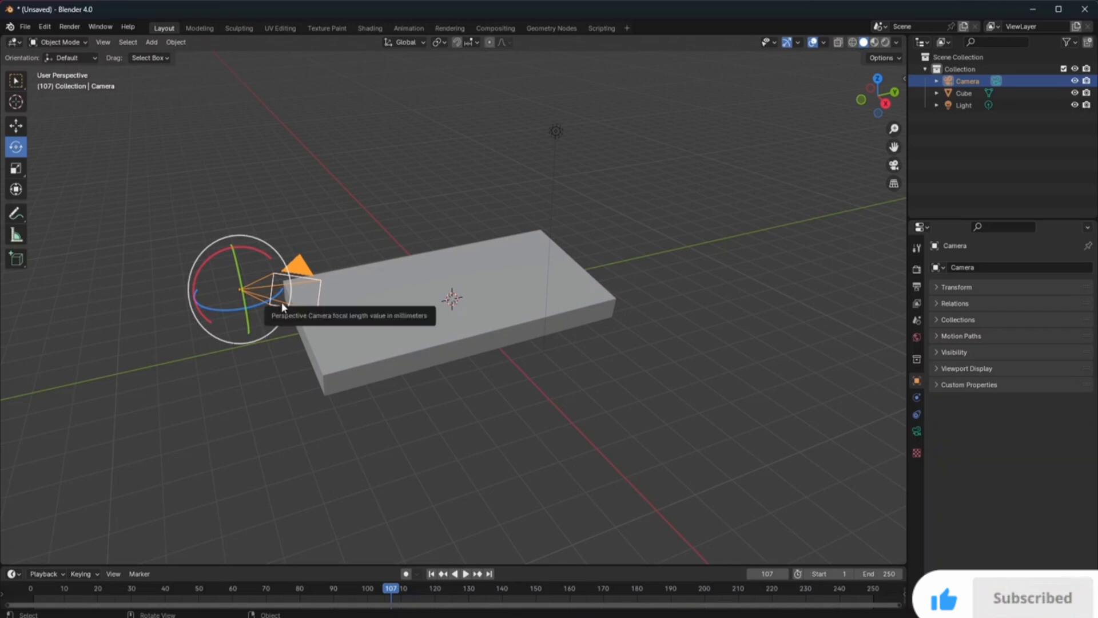
{"action": "left_click", "coordinate": [938, 284]}
{"action": "left_click", "coordinate": [1036, 305]}
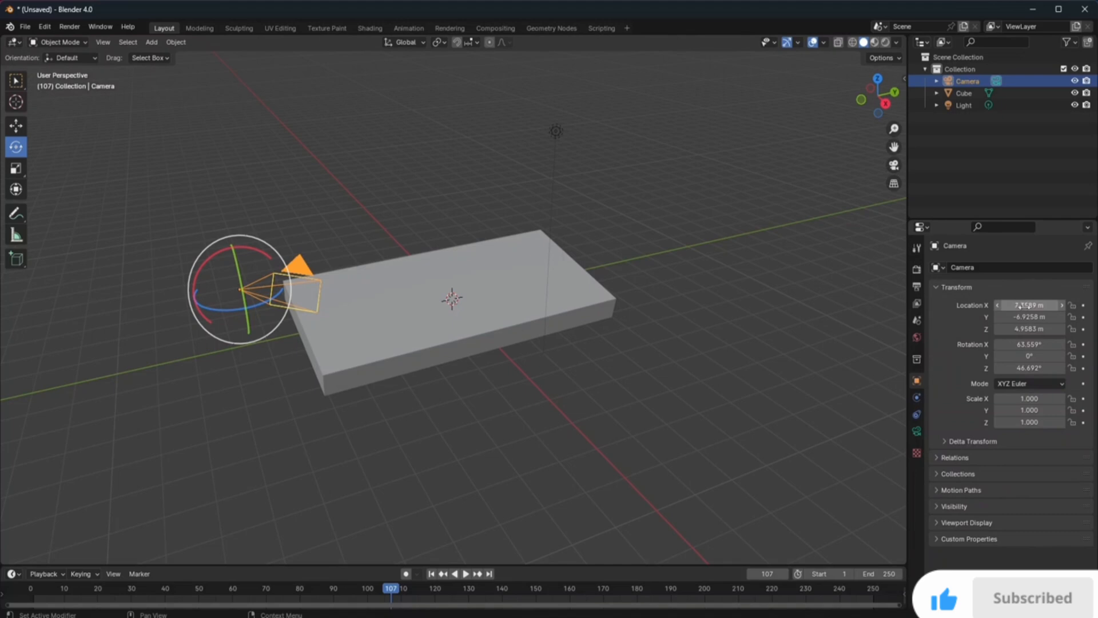
{"action": "left_click_drag", "start_coordinate": [1019, 306], "coordinate": [952, 306]}
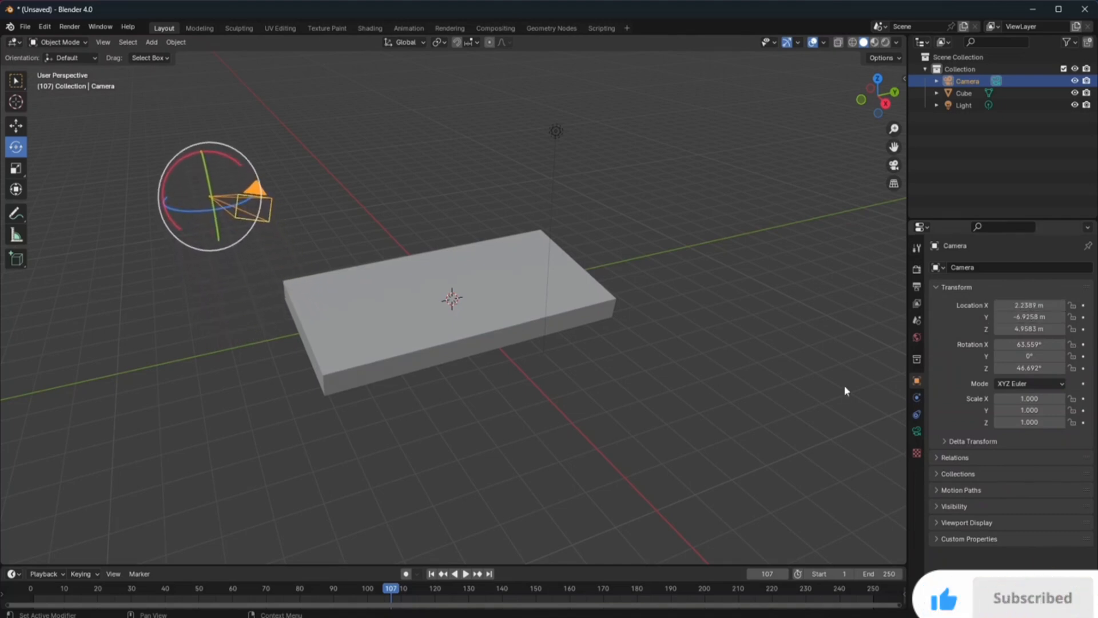
- Enlarge the slab axis by axis with the Scale tool to about 7.145 on X, 1.798 on Y and 3.971 on Z
{"action": "left_click", "coordinate": [554, 323]}
{"action": "left_click", "coordinate": [753, 321]}
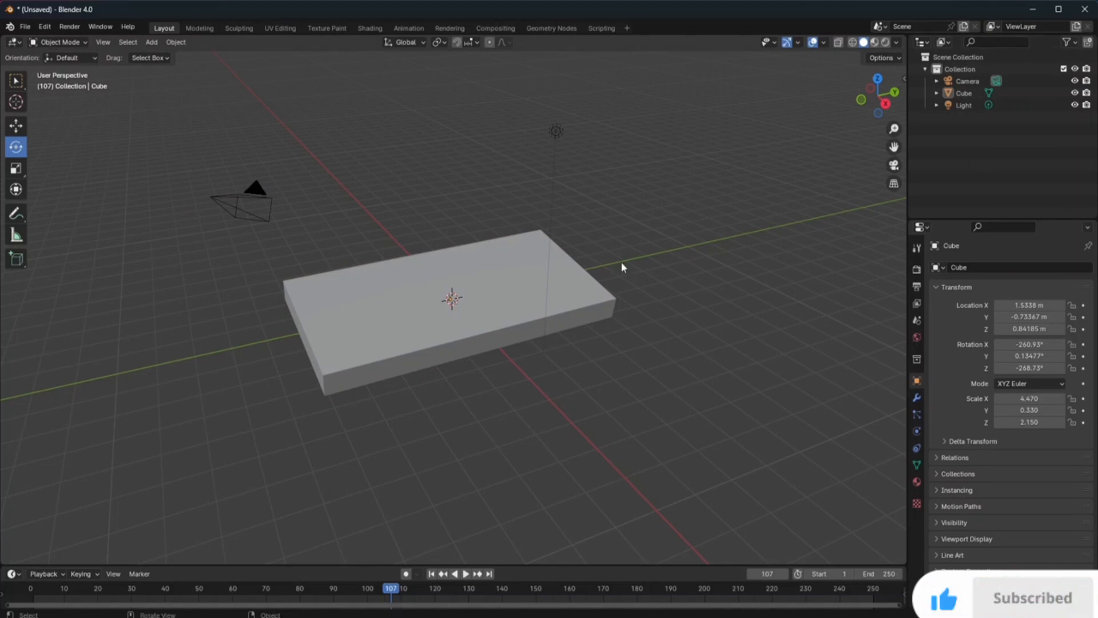
{"action": "left_click", "coordinate": [16, 170]}
{"action": "left_click", "coordinate": [456, 304]}
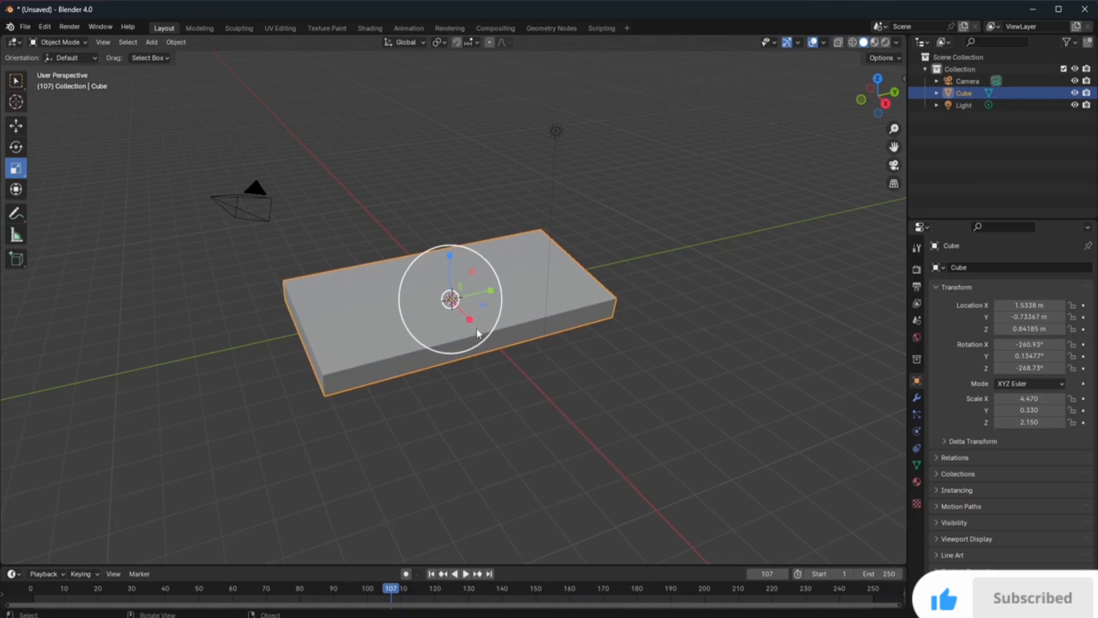
{"action": "mouse_move", "coordinate": [470, 321]}
{"action": "left_mouse_down"}
{"action": "mouse_move", "coordinate": [503, 353]}
{"action": "mouse_move", "coordinate": [471, 322]}
{"action": "mouse_move", "coordinate": [479, 327]}
{"action": "left_mouse_up"}
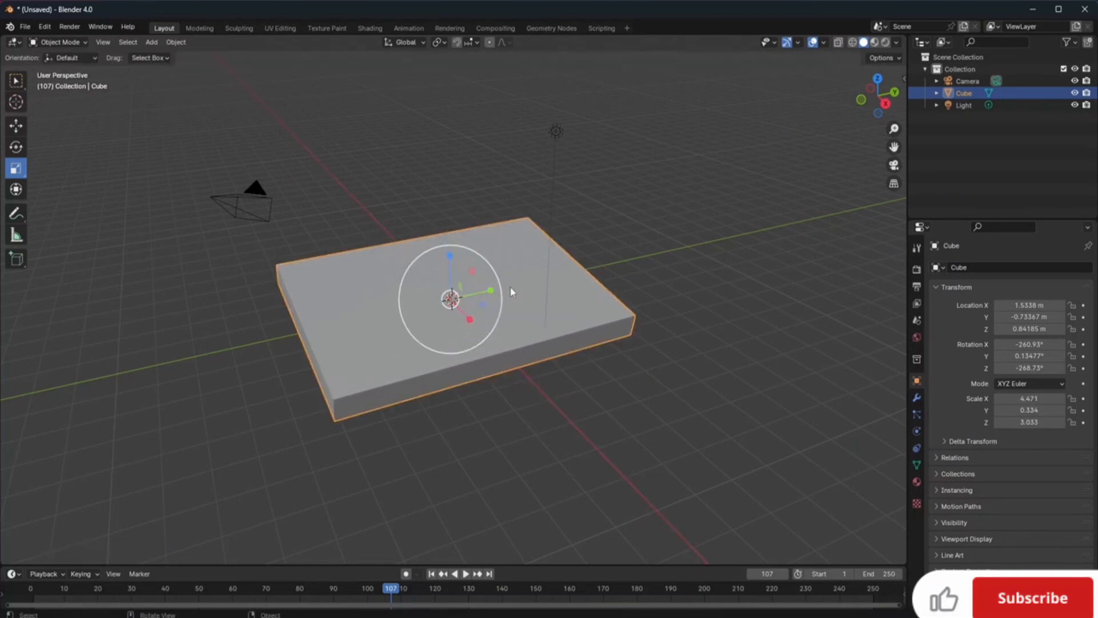
{"action": "left_click_drag", "start_coordinate": [491, 295], "coordinate": [520, 284]}
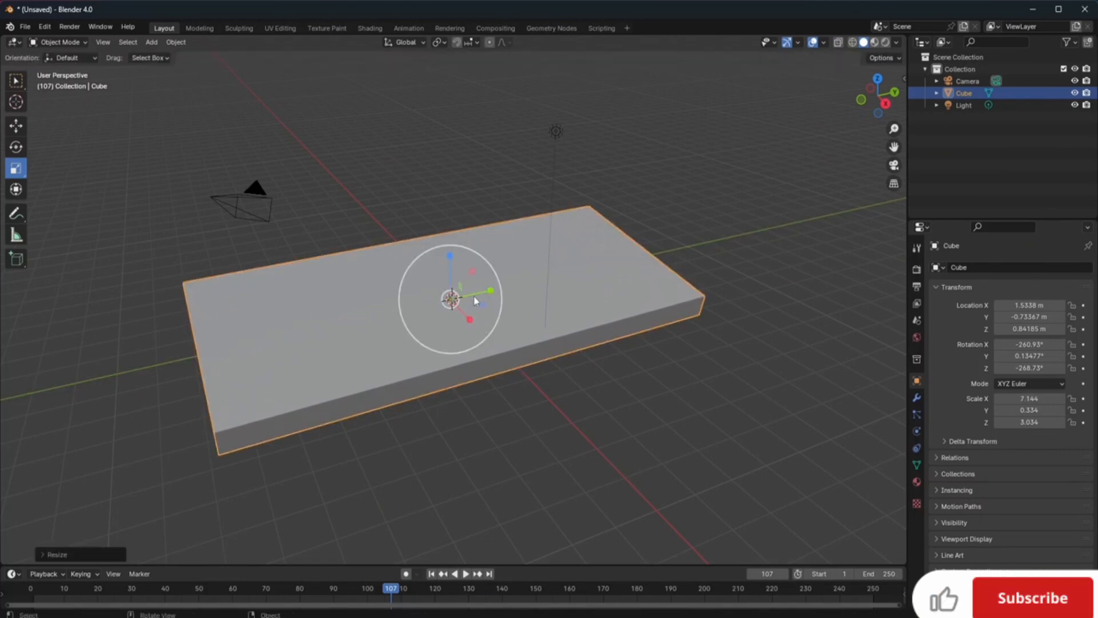
{"action": "left_click_drag", "start_coordinate": [449, 256], "coordinate": [451, 75]}
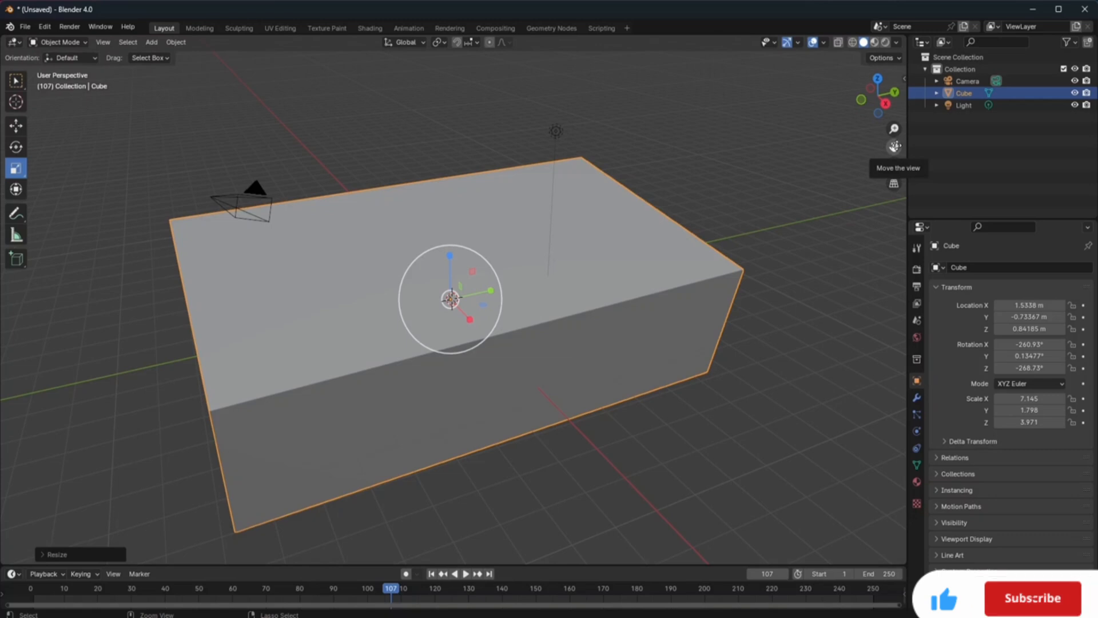
- Scale the block in the global YZ plane to about 16.837 on X, 4.195 on Y and 4.193 on Z
{"action": "middle_click_drag", "start_coordinate": [451, 298], "coordinate": [469, 262]}
{"action": "scroll", "coordinate": [469, 262], "scroll_direction": "down", "scroll_amount": 4}
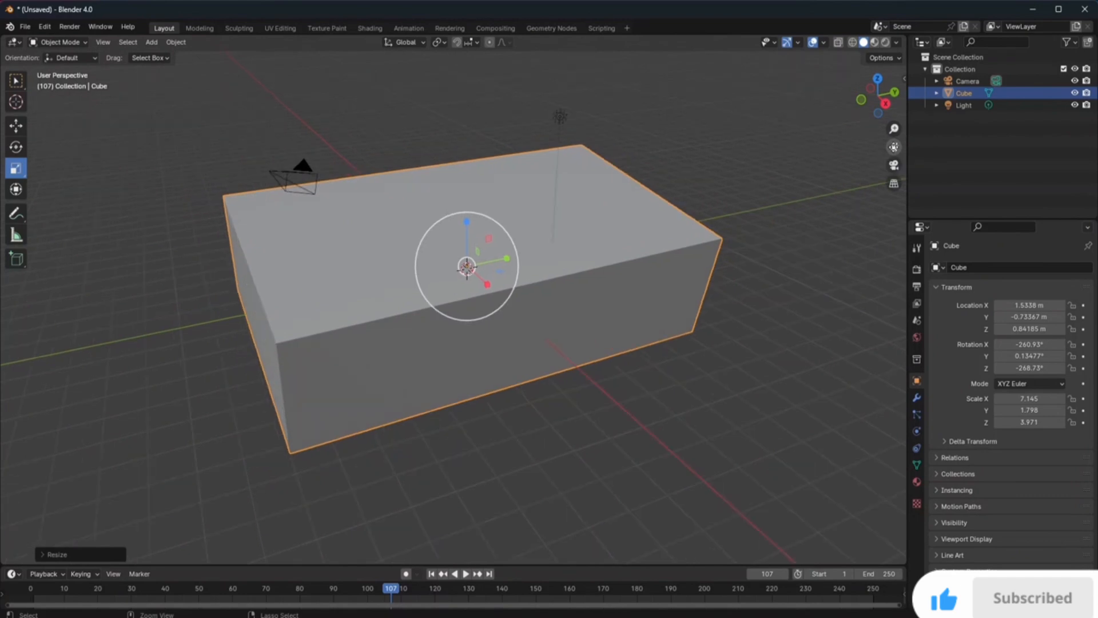
{"action": "scroll", "coordinate": [466, 272], "scroll_direction": "down", "scroll_amount": 1}
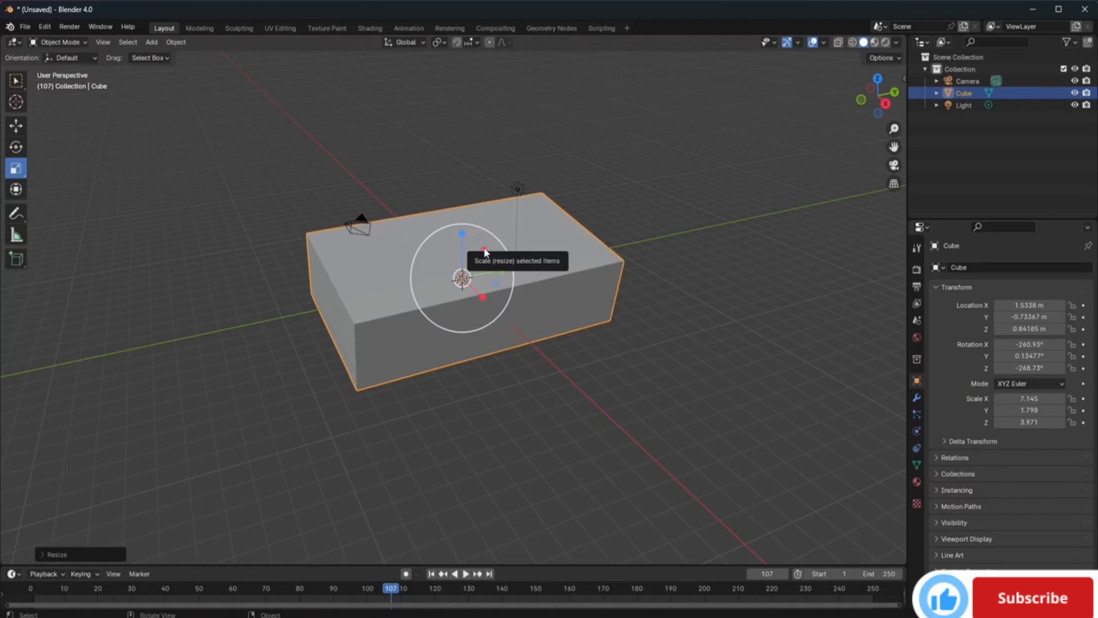
{"action": "left_click_drag", "start_coordinate": [484, 251], "coordinate": [538, 231]}
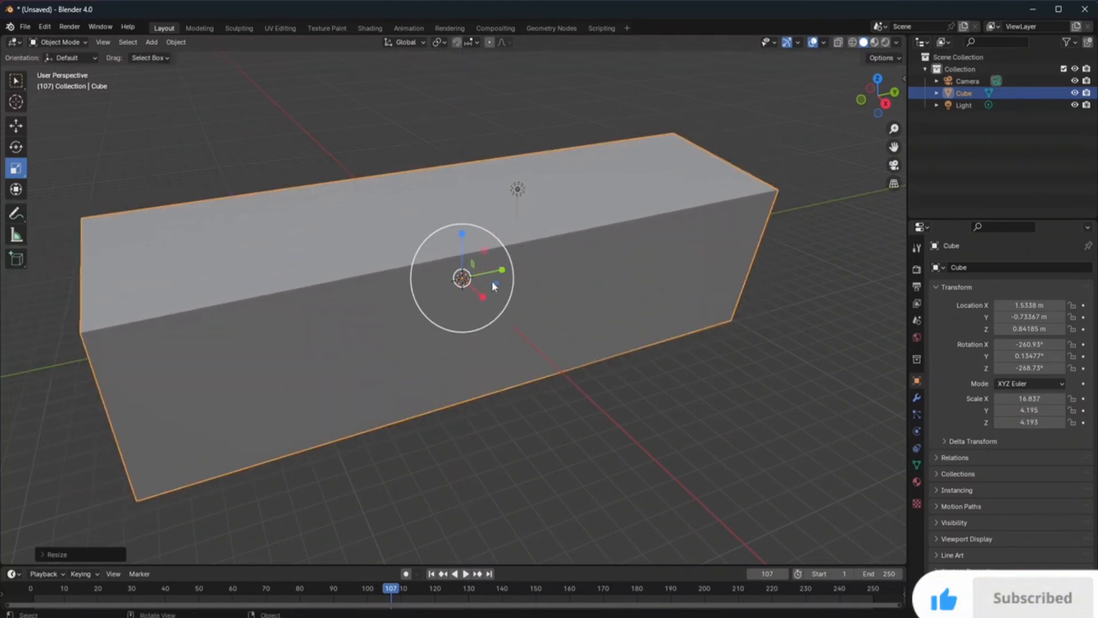
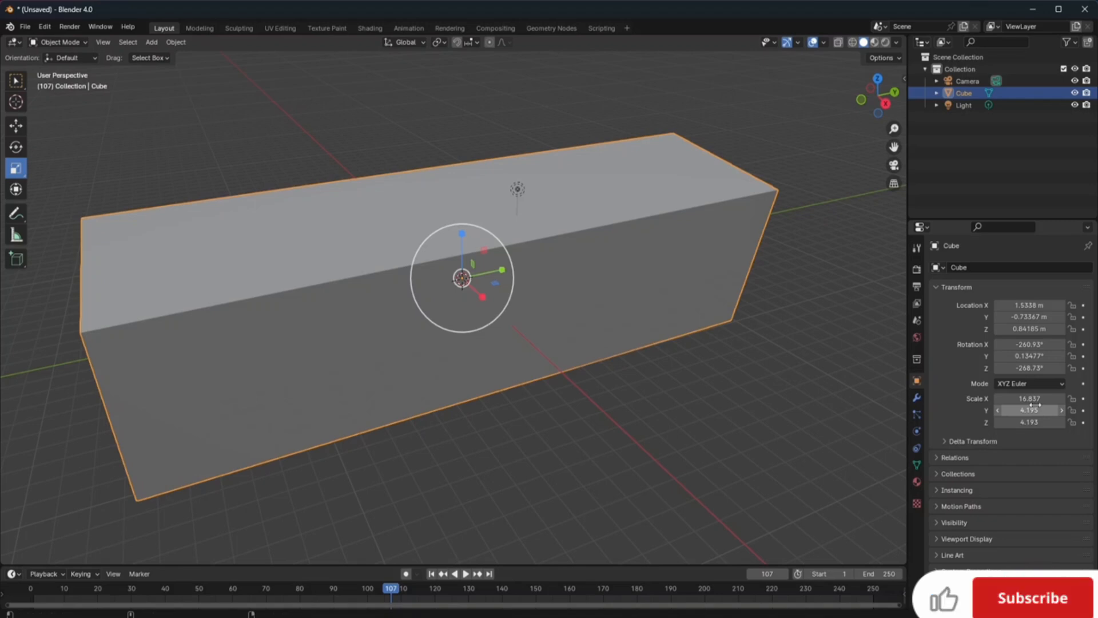
- Clear the block's location to 0 m on all axes, then clear its rotation and undo that rotation reset
{"action": "key", "text": "alt+g"}
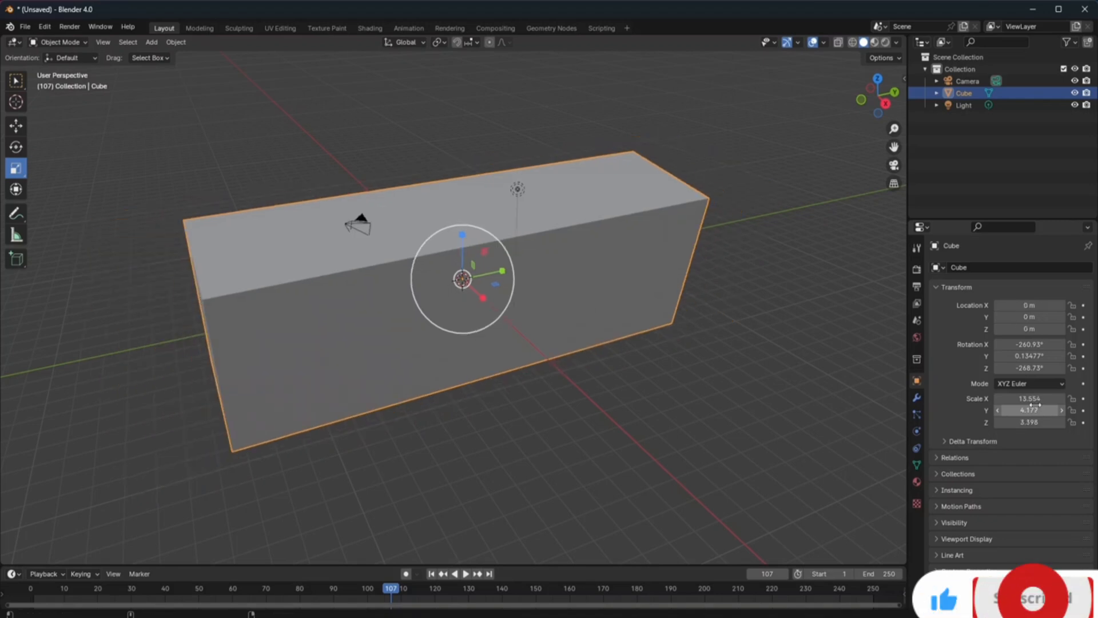
{"action": "key", "text": "alt+r"}
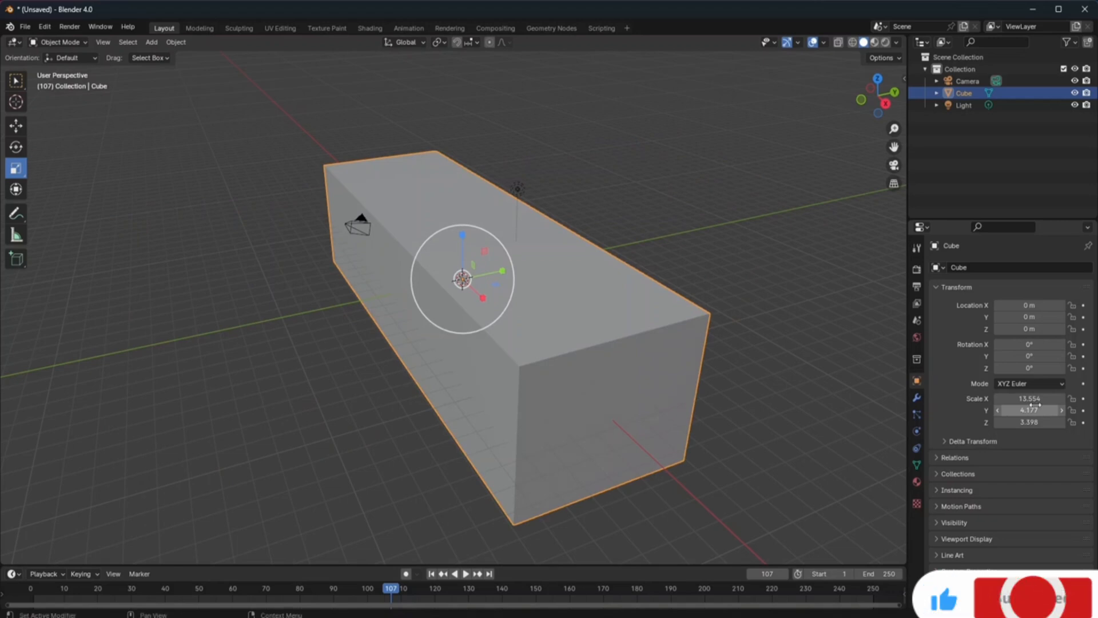
{"action": "key", "text": "ctrl+z"}
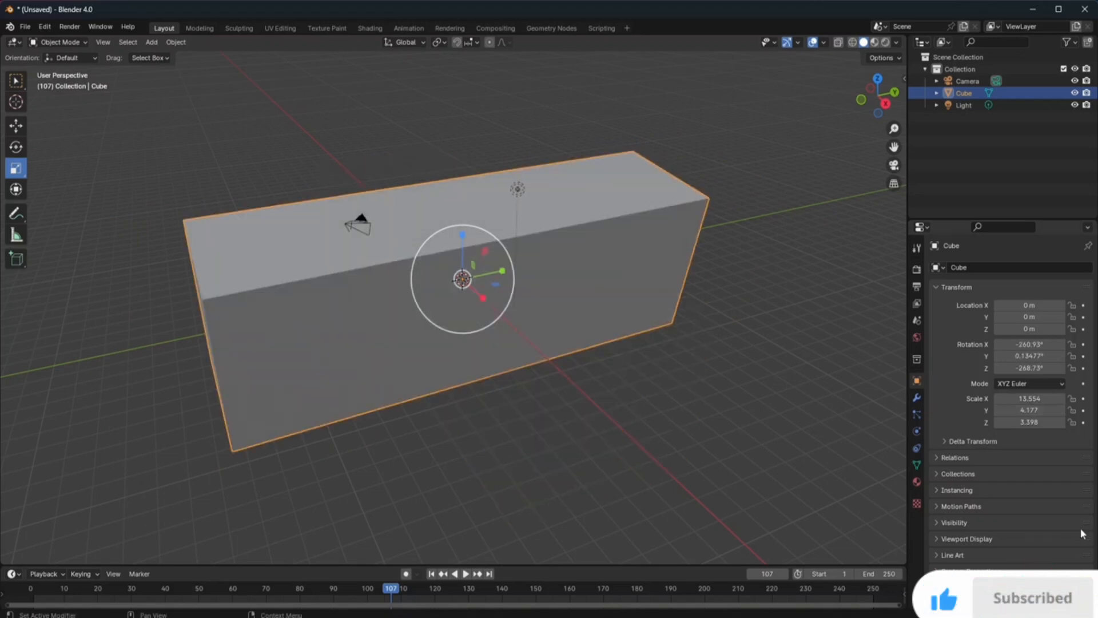
{"action": "left_click", "coordinate": [748, 312]}
{"action": "left_click", "coordinate": [632, 270]}
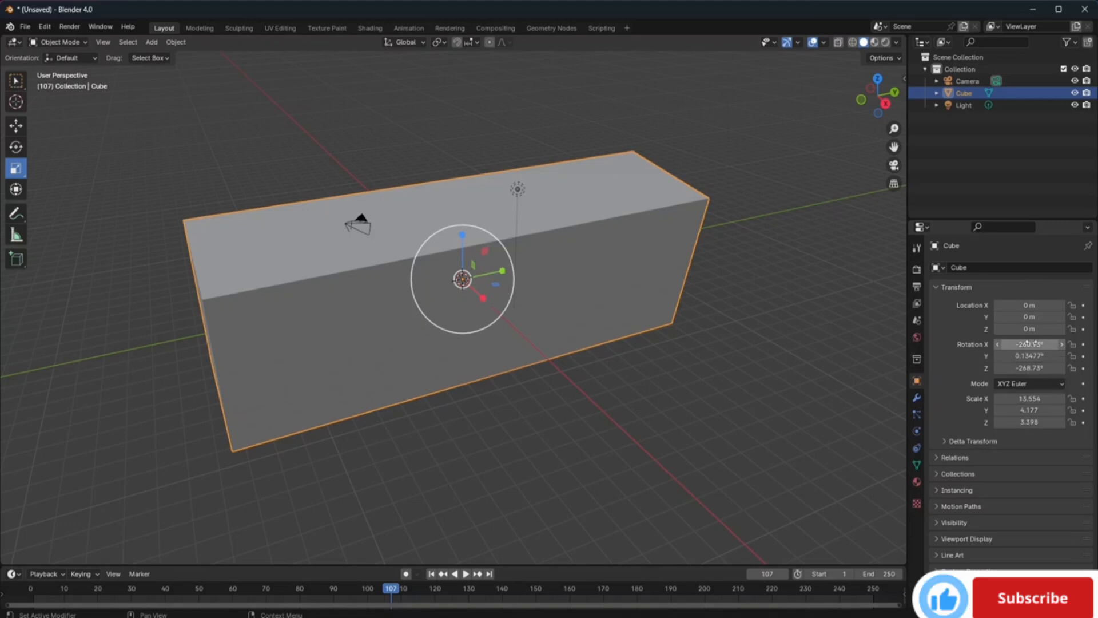
{"action": "left_click", "coordinate": [1062, 345]}
{"action": "left_click", "coordinate": [1064, 347]}
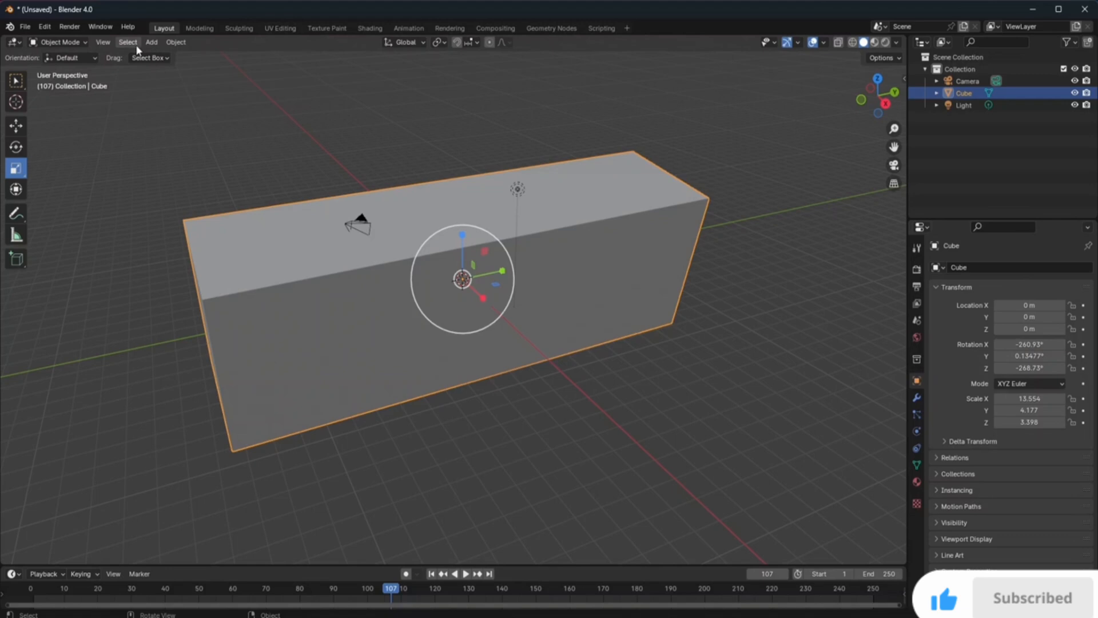
- Clear the block's rotation to 0° on all axes and clear its scale to 1.000 on all axes
{"action": "left_click", "coordinate": [176, 42]}
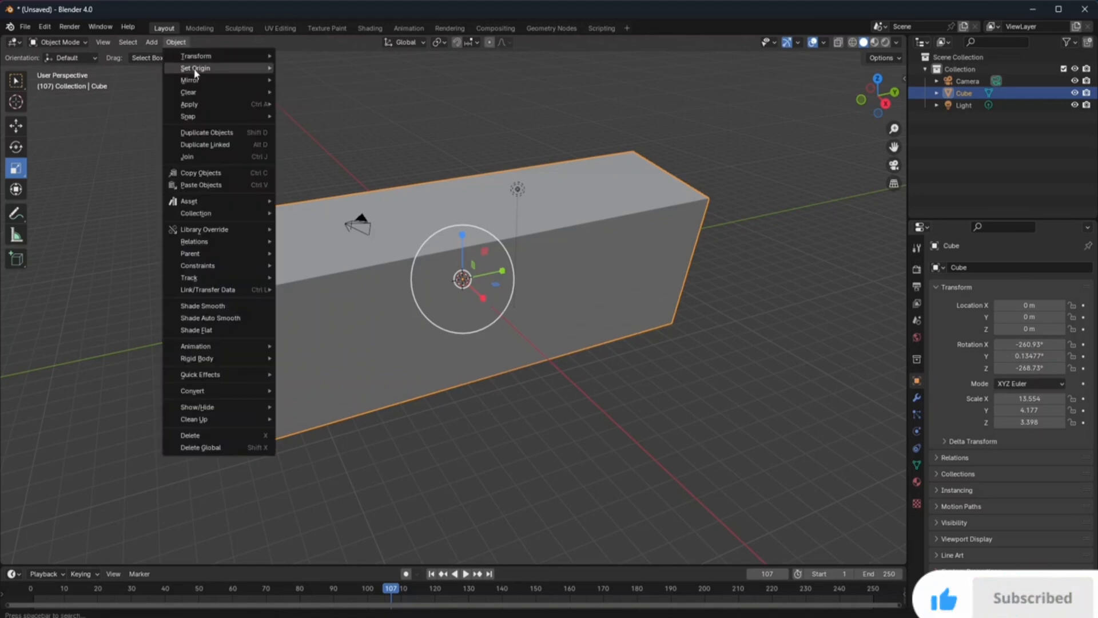
{"action": "mouse_move", "coordinate": [196, 95]}
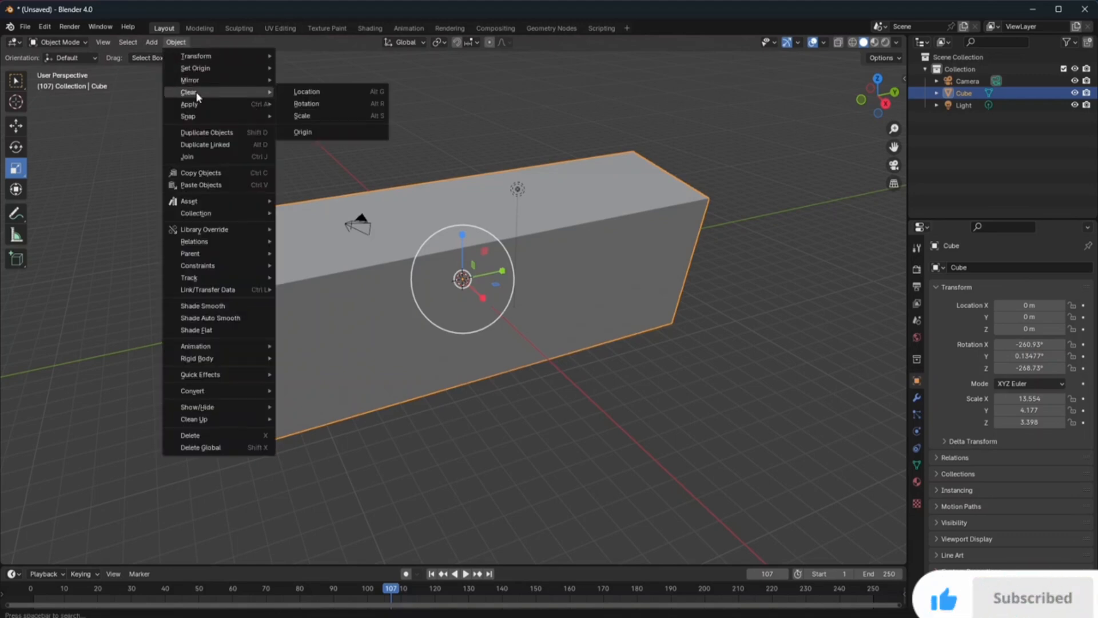
{"action": "left_click", "coordinate": [319, 104]}
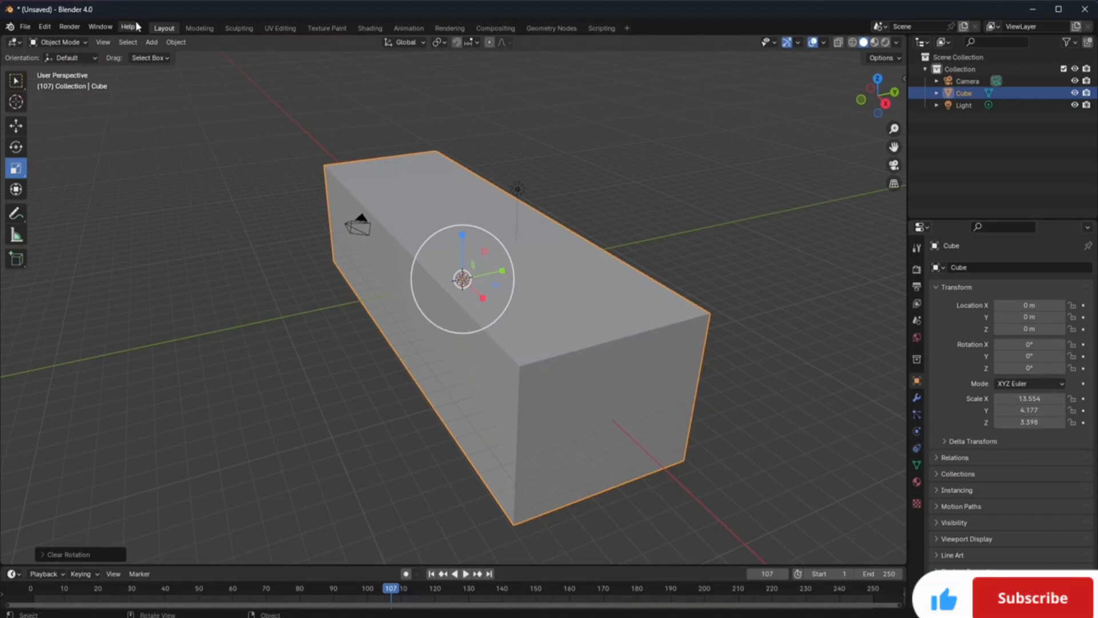
{"action": "left_click", "coordinate": [176, 41]}
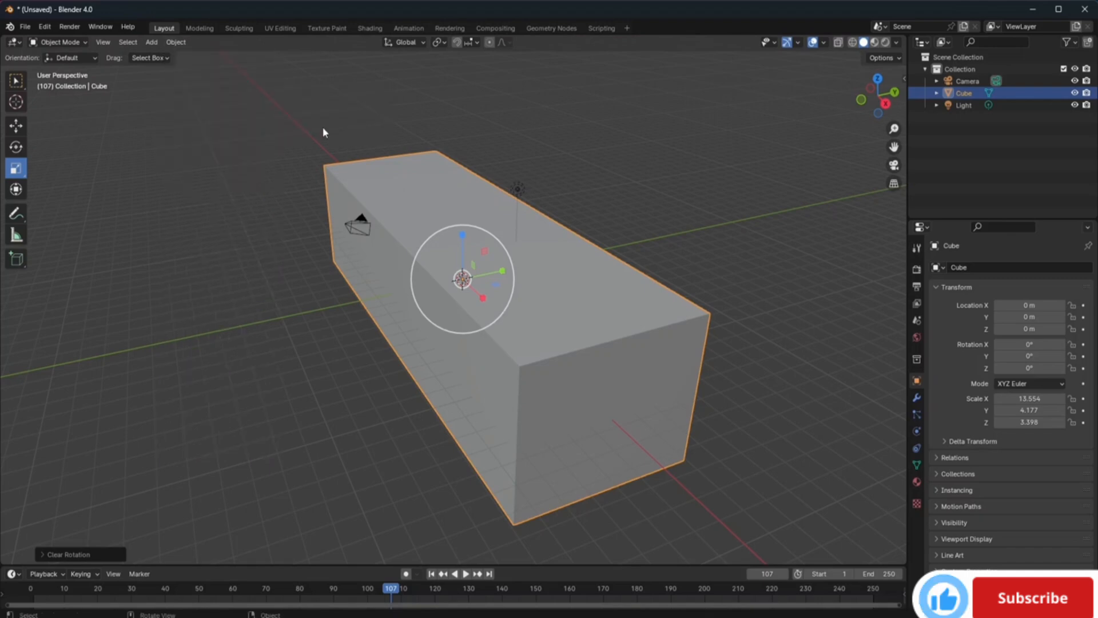
{"action": "left_click", "coordinate": [176, 42]}
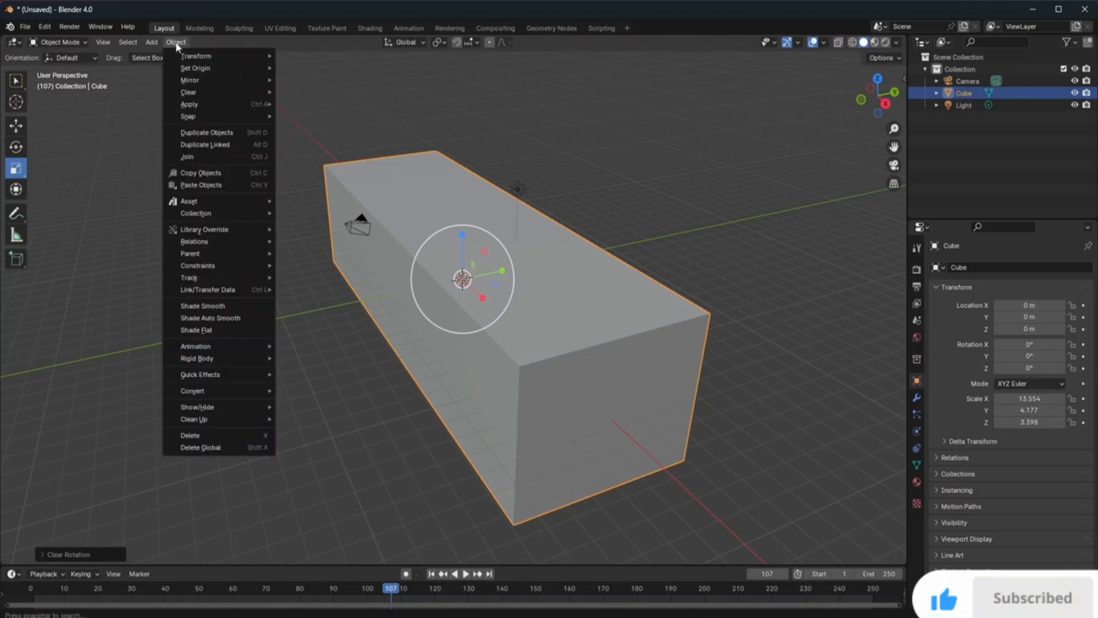
{"action": "mouse_move", "coordinate": [225, 93]}
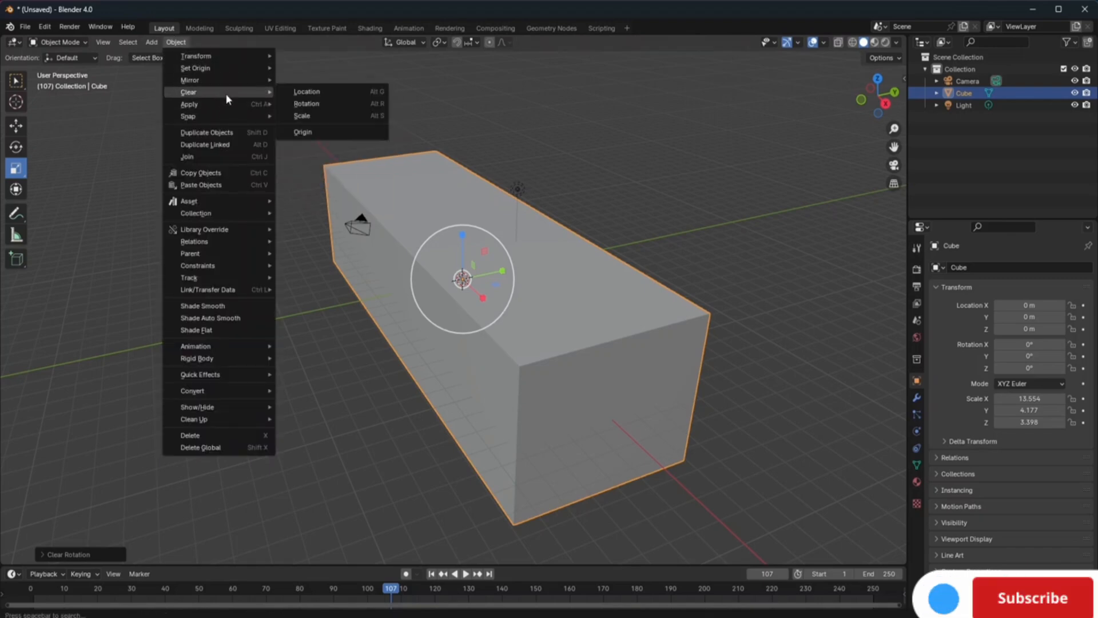
{"action": "left_click", "coordinate": [315, 117]}
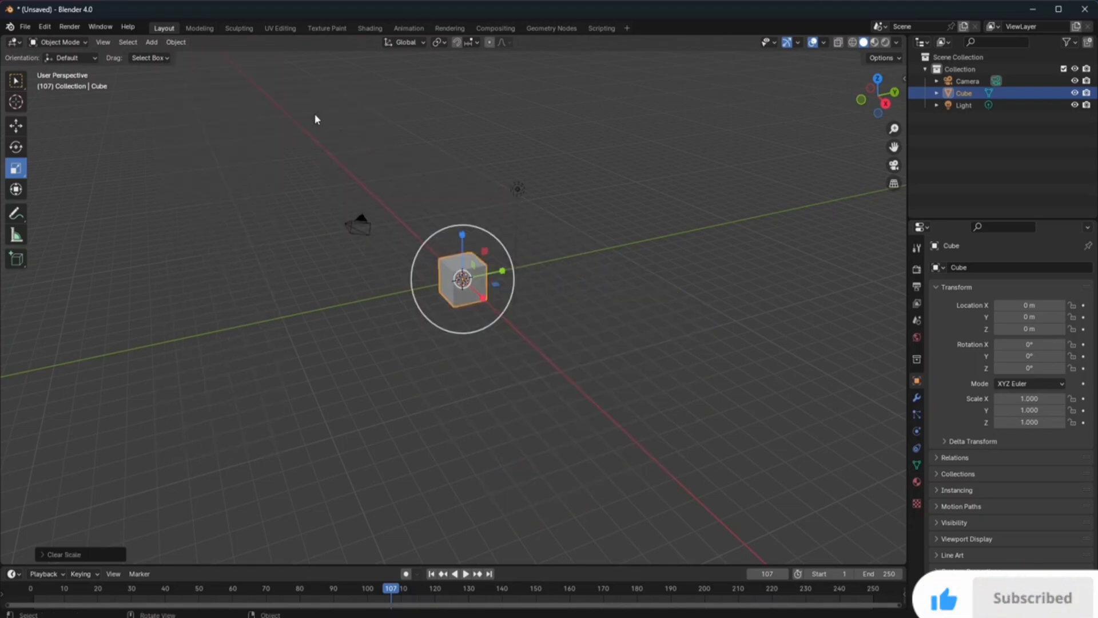
- Switch to the Scale Cage tool and enlarge the cube uniformly from two upper corners to a scale of about 1.438
{"action": "left_click", "coordinate": [485, 290]}
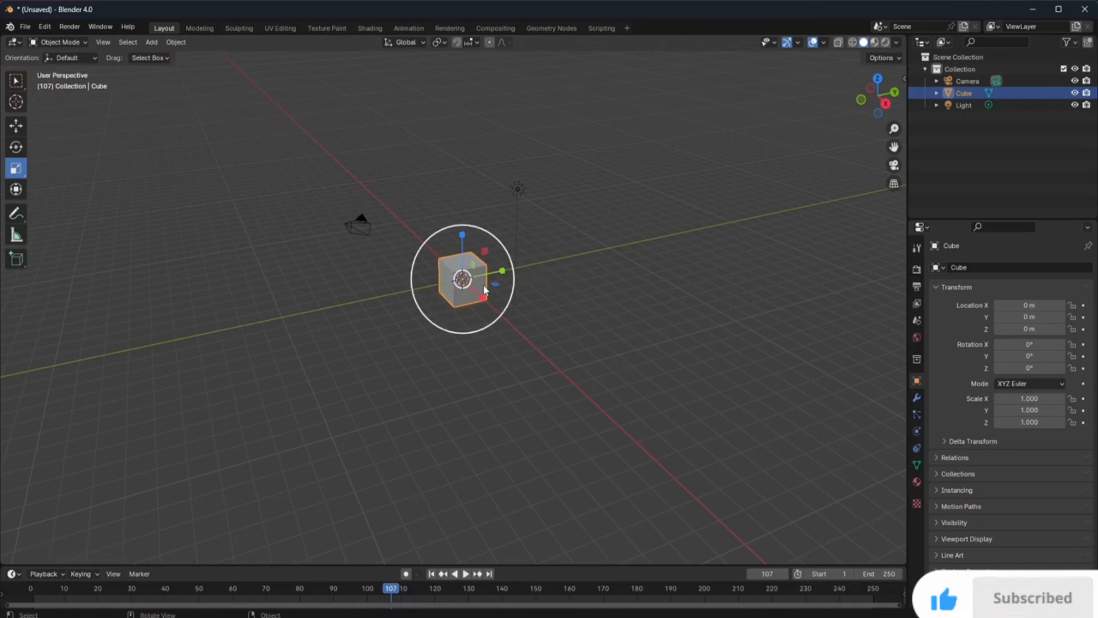
{"action": "scroll", "coordinate": [484, 289], "scroll_direction": "up", "scroll_amount": 6}
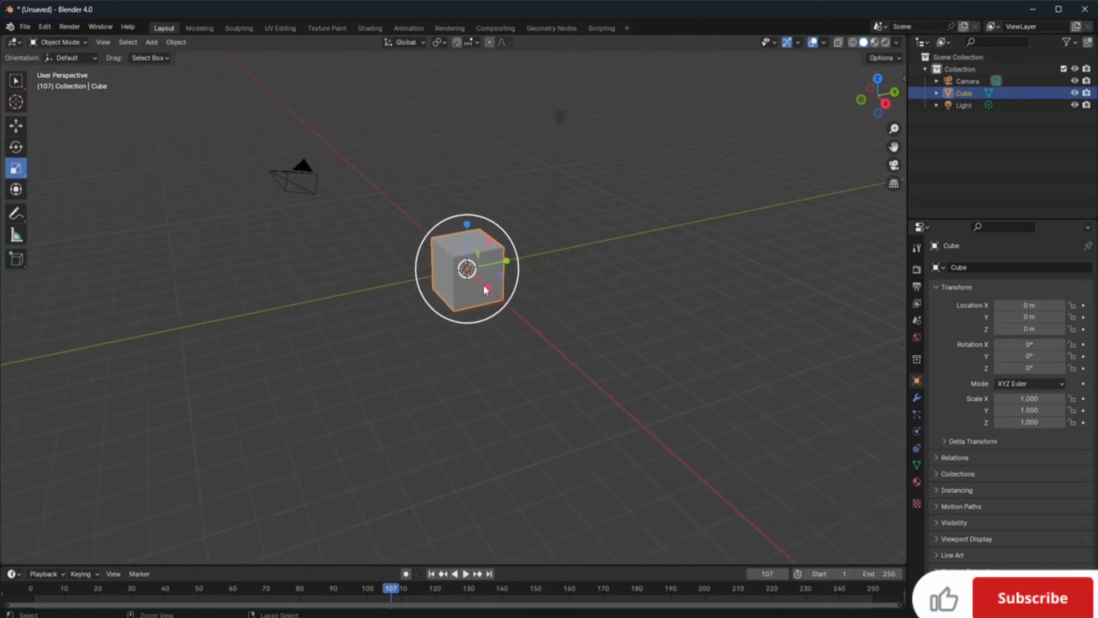
{"action": "scroll", "coordinate": [484, 290], "scroll_direction": "up", "scroll_amount": 4}
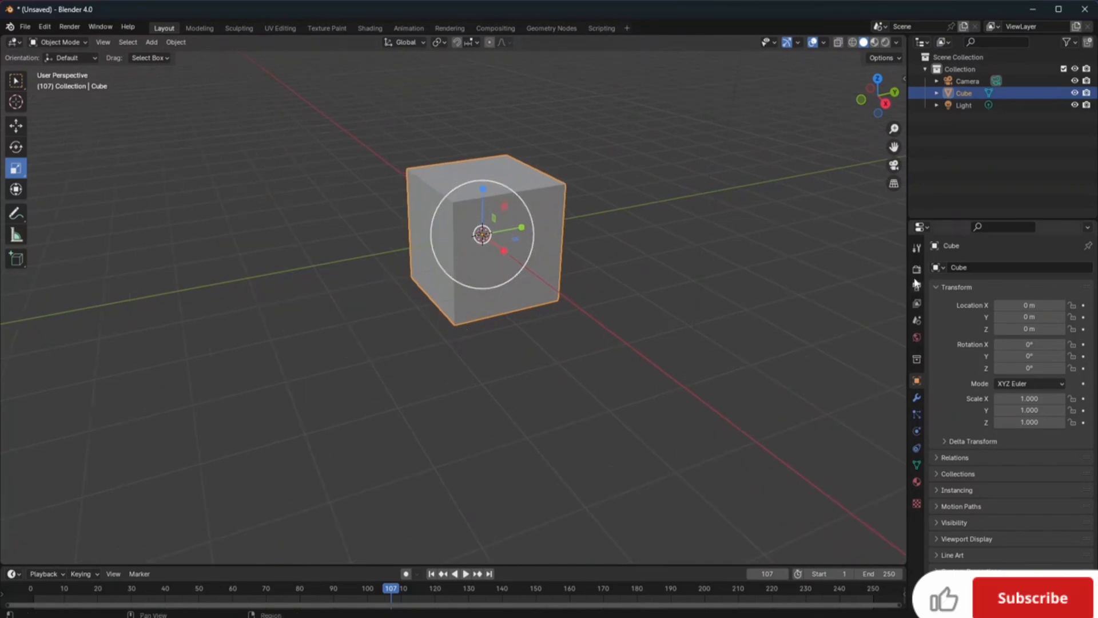
{"action": "left_click_drag", "start_coordinate": [893, 147], "coordinate": [835, 183]}
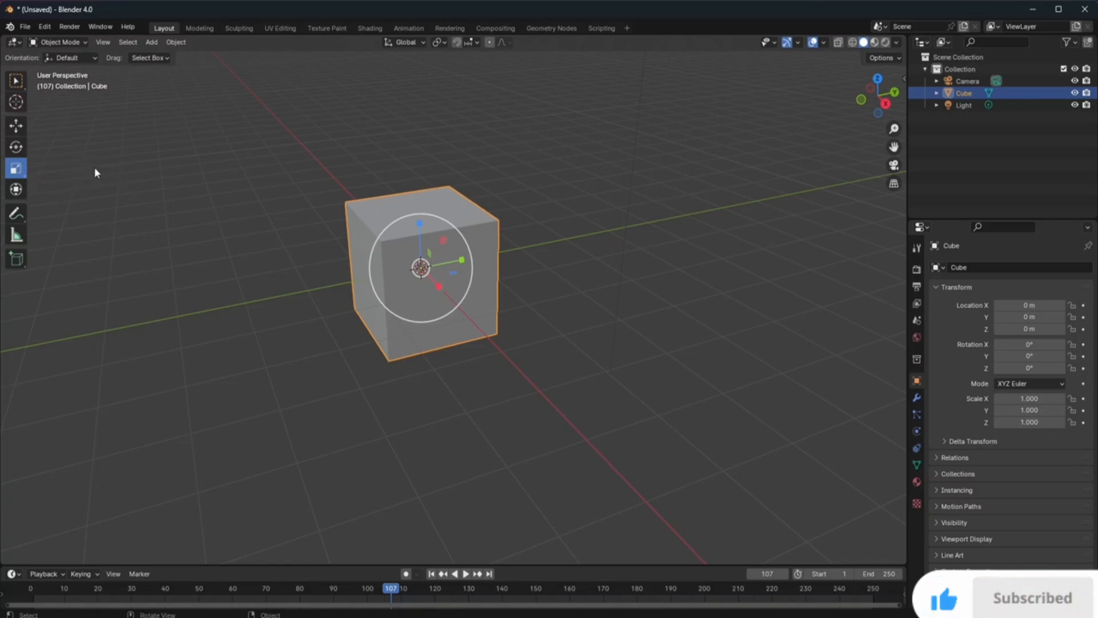
{"action": "left_click", "coordinate": [20, 174]}
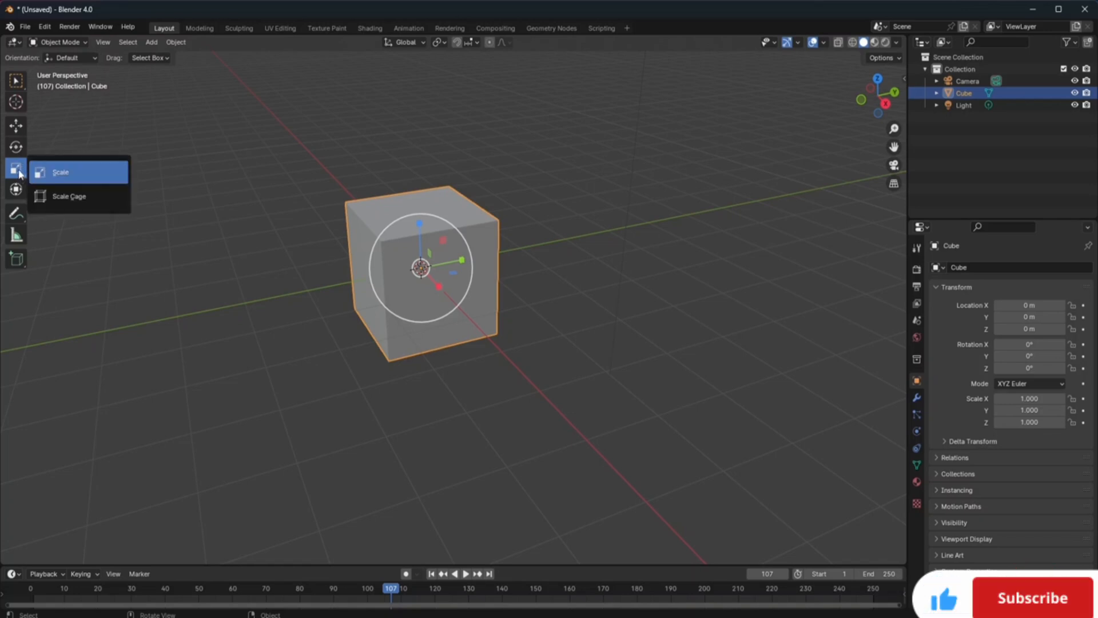
{"action": "left_click", "coordinate": [62, 197]}
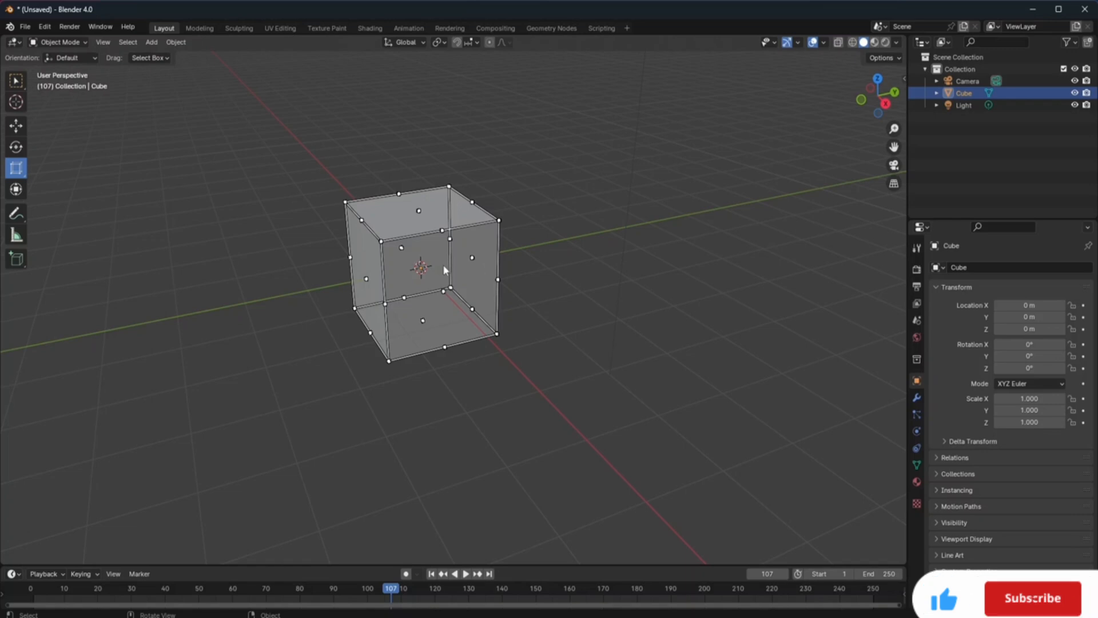
{"action": "left_click_drag", "start_coordinate": [501, 219], "coordinate": [551, 218]}
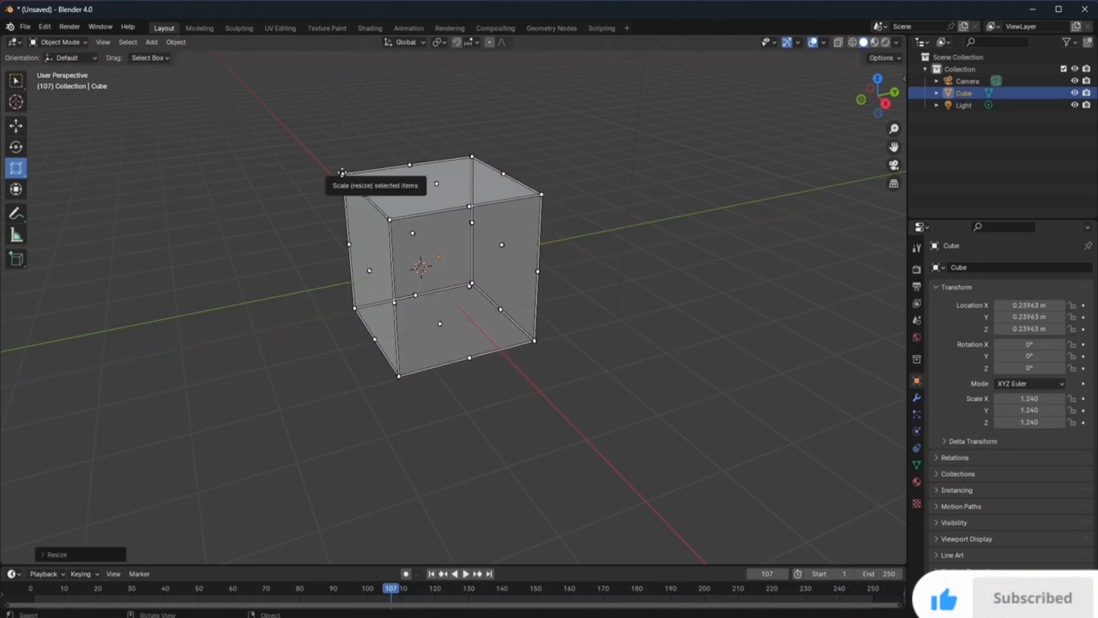
{"action": "left_click_drag", "start_coordinate": [342, 173], "coordinate": [315, 132]}
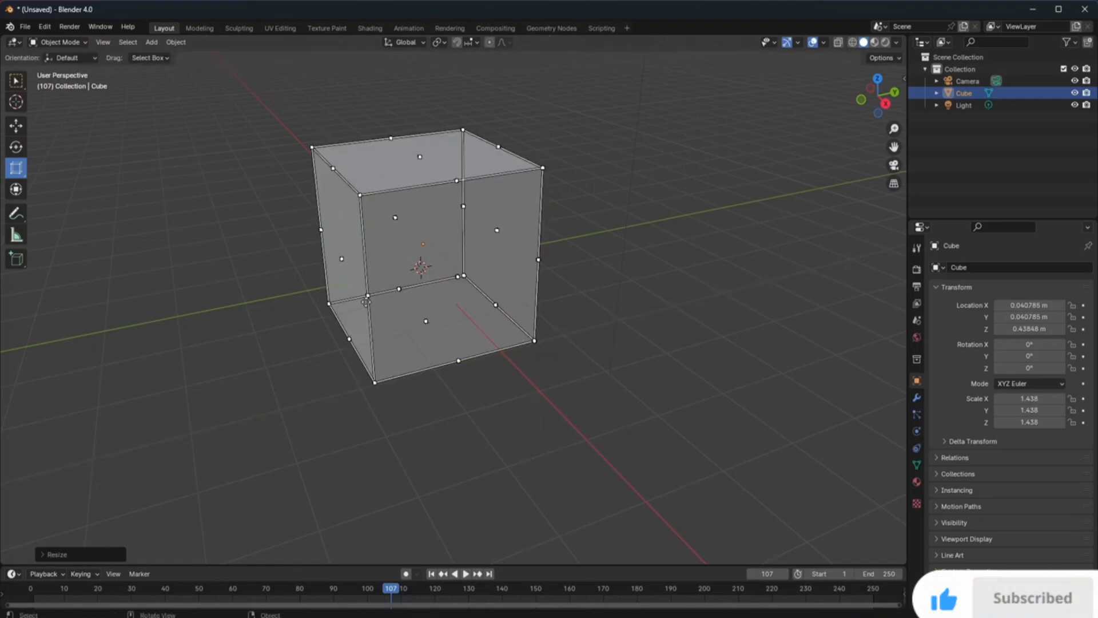
- Resize the cube by its cage edge and face handles to about 3.562 on X and 1.698 on Y, and deselect it
{"action": "left_click_drag", "start_coordinate": [366, 301], "coordinate": [301, 303]}
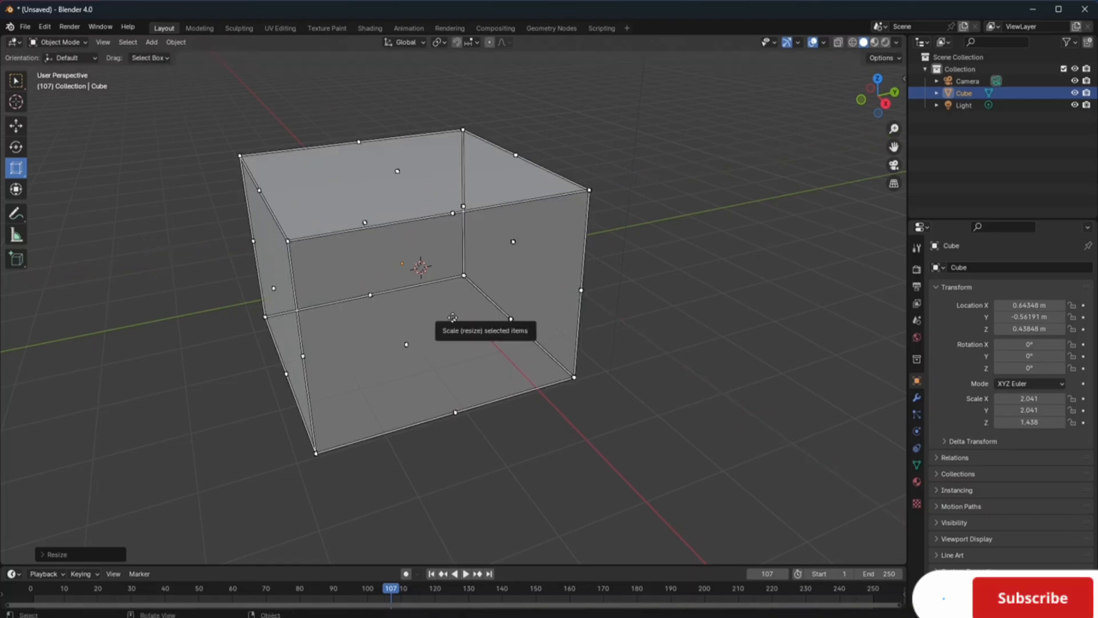
{"action": "left_click_drag", "start_coordinate": [454, 320], "coordinate": [492, 338]}
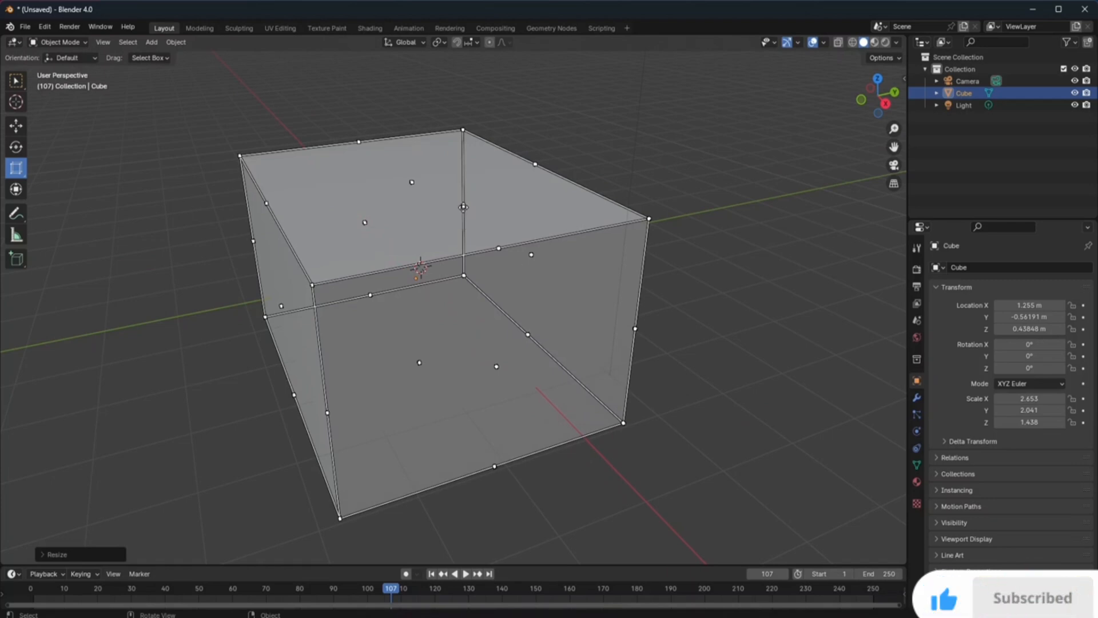
{"action": "left_click_drag", "start_coordinate": [463, 205], "coordinate": [392, 237]}
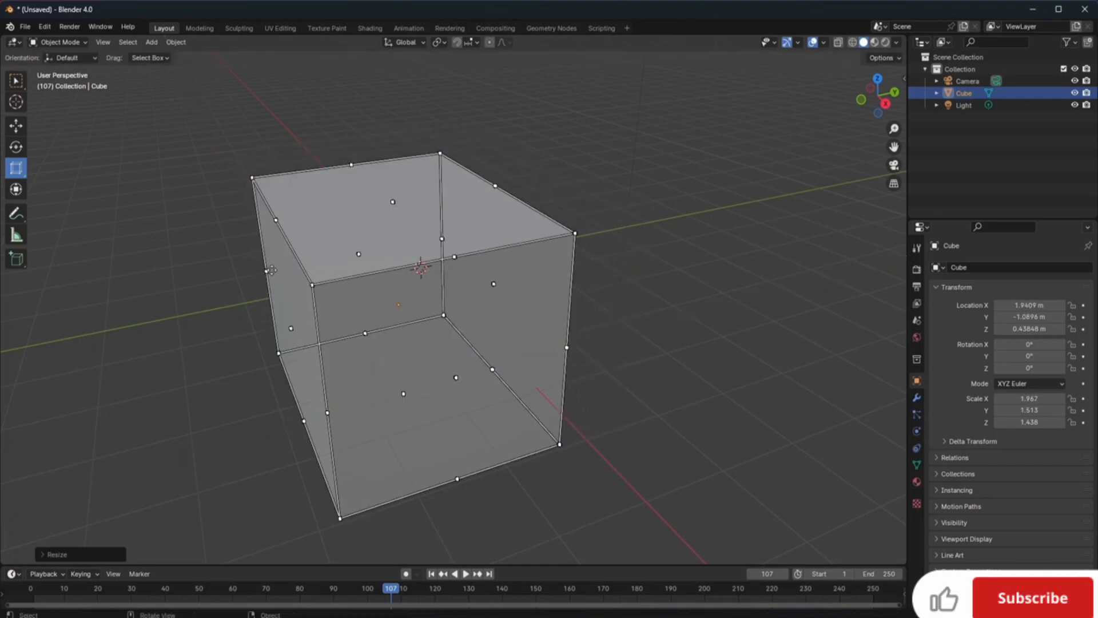
{"action": "left_click_drag", "start_coordinate": [263, 272], "coordinate": [220, 243]}
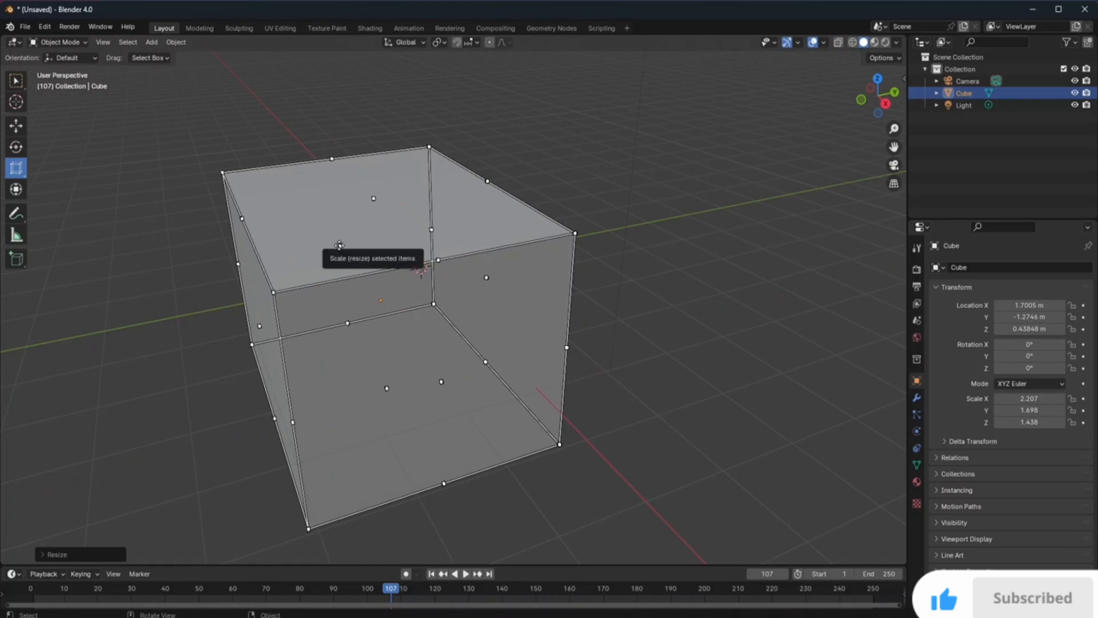
{"action": "left_click_drag", "start_coordinate": [338, 247], "coordinate": [295, 144]}
{"action": "left_click", "coordinate": [715, 344]}
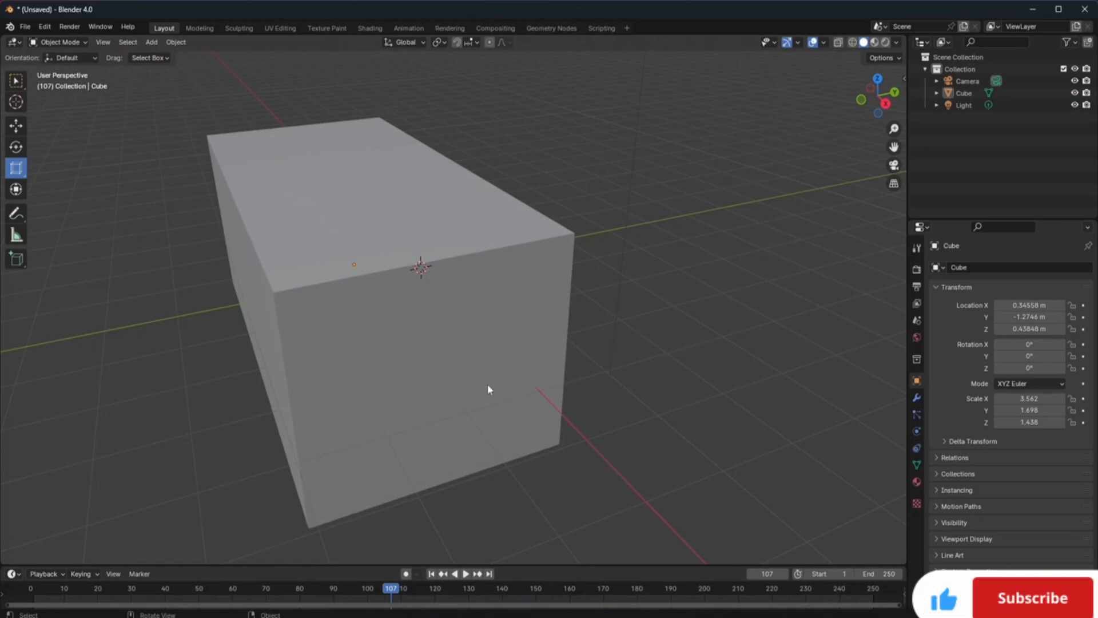
- Activate the Transform tool, select the block and move it along Y to about -1.086 m
{"action": "left_click", "coordinate": [20, 193]}
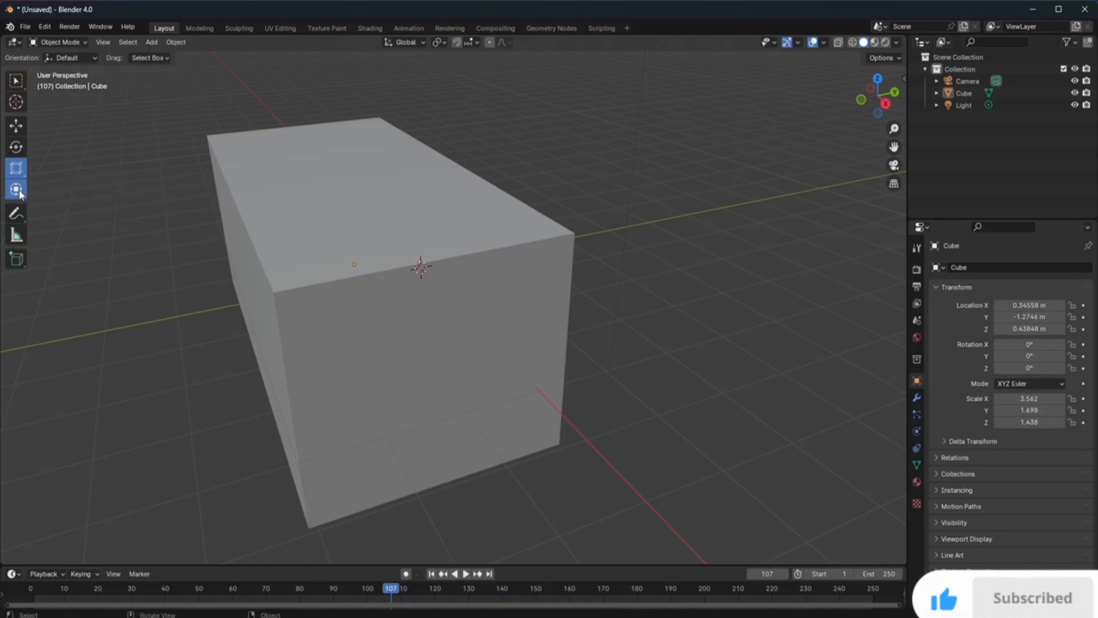
{"action": "left_click", "coordinate": [422, 270]}
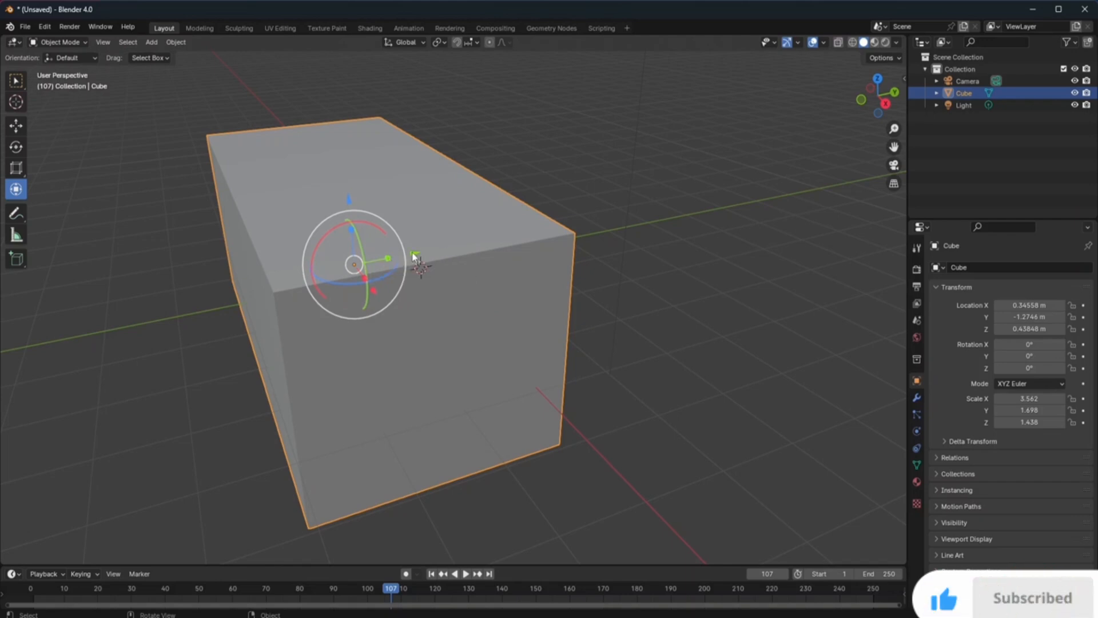
{"action": "left_click_drag", "start_coordinate": [416, 258], "coordinate": [426, 283]}
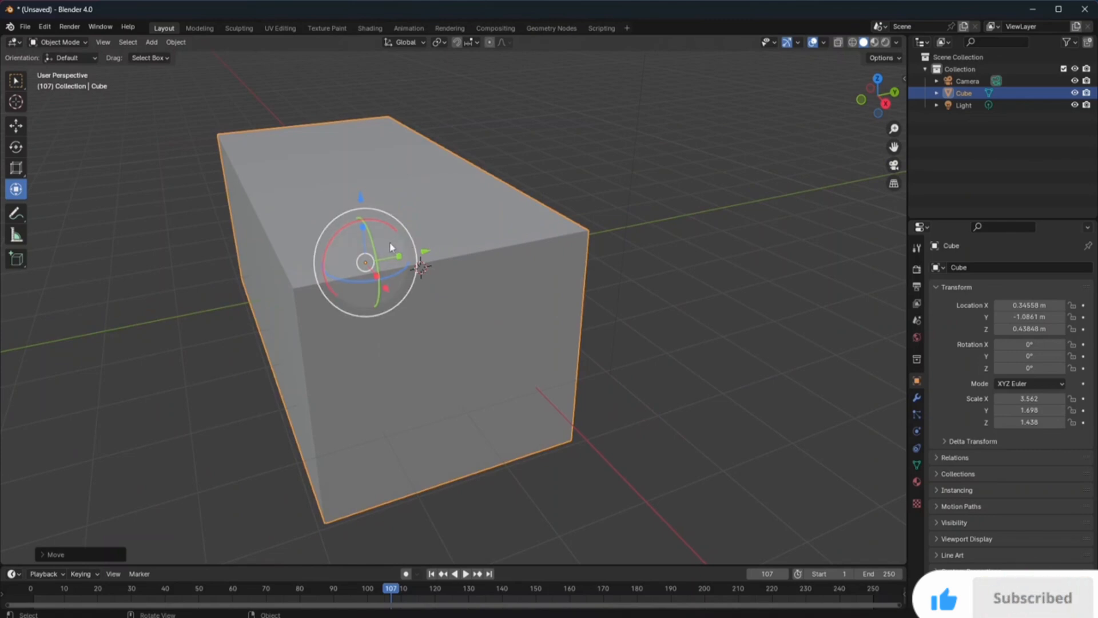
- Rotate the block with the Transform gizmo to about -597.75° on X, 5.603° on Y and 458.42° on Z, and deselect it
{"action": "left_click_drag", "start_coordinate": [395, 240], "coordinate": [379, 192]}
{"action": "left_click_drag", "start_coordinate": [379, 303], "coordinate": [469, 236]}
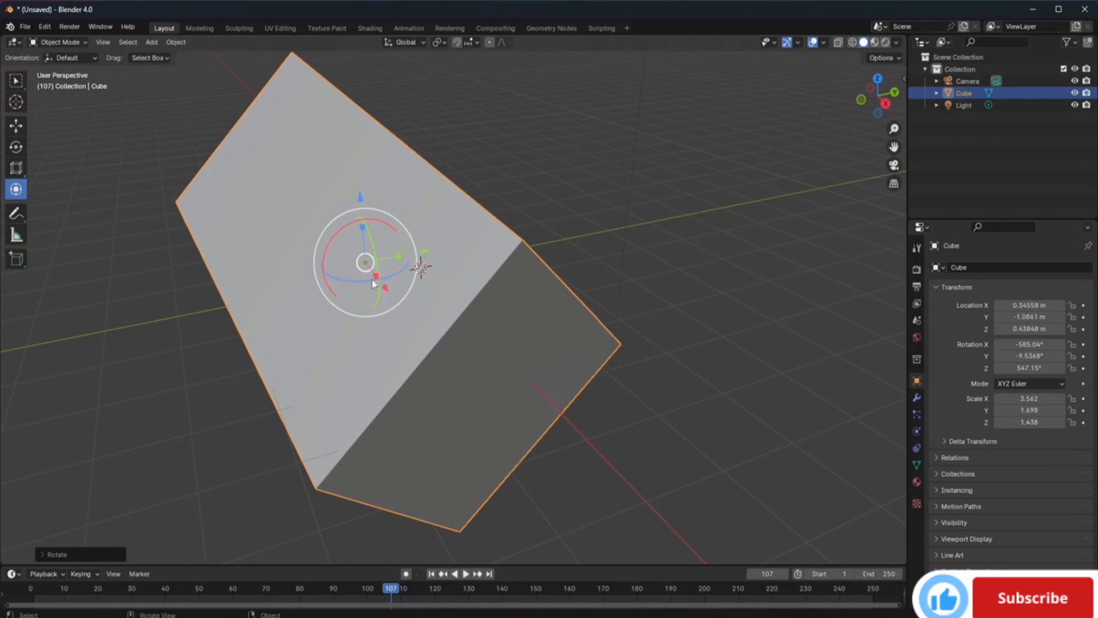
{"action": "left_click_drag", "start_coordinate": [367, 282], "coordinate": [376, 279]}
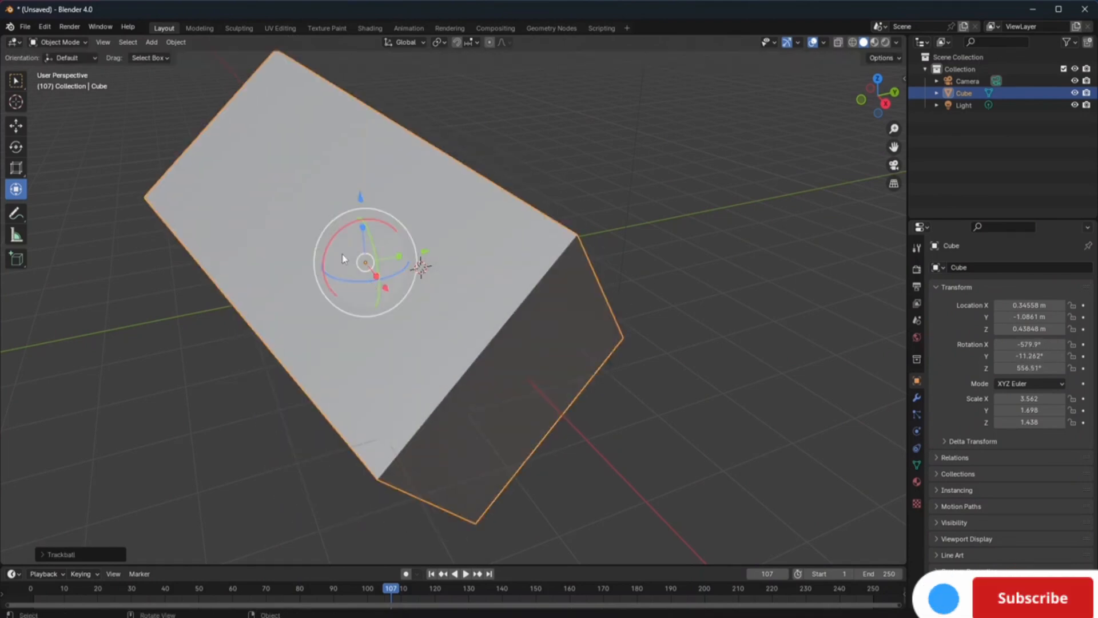
{"action": "left_click_drag", "start_coordinate": [337, 237], "coordinate": [343, 188]}
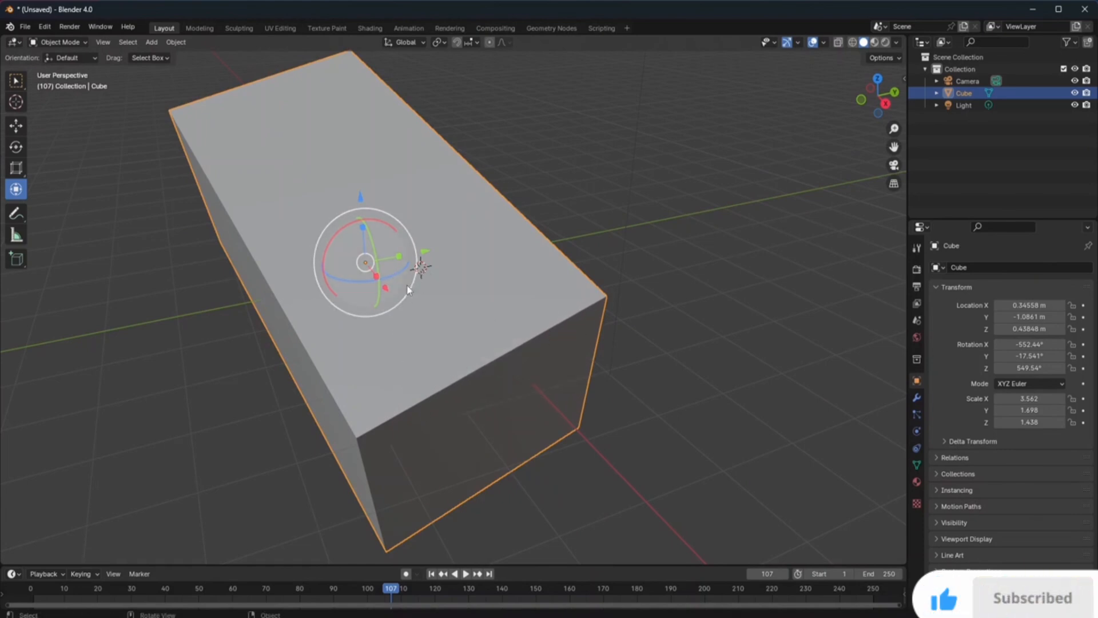
{"action": "left_click_drag", "start_coordinate": [410, 285], "coordinate": [306, 252]}
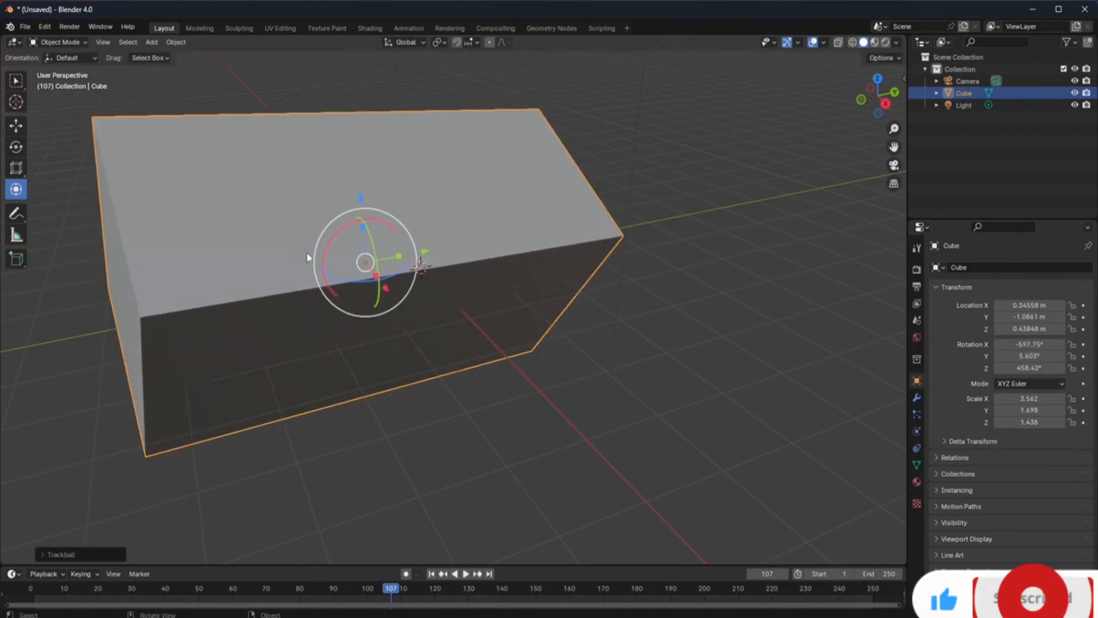
{"action": "left_click", "coordinate": [711, 267]}
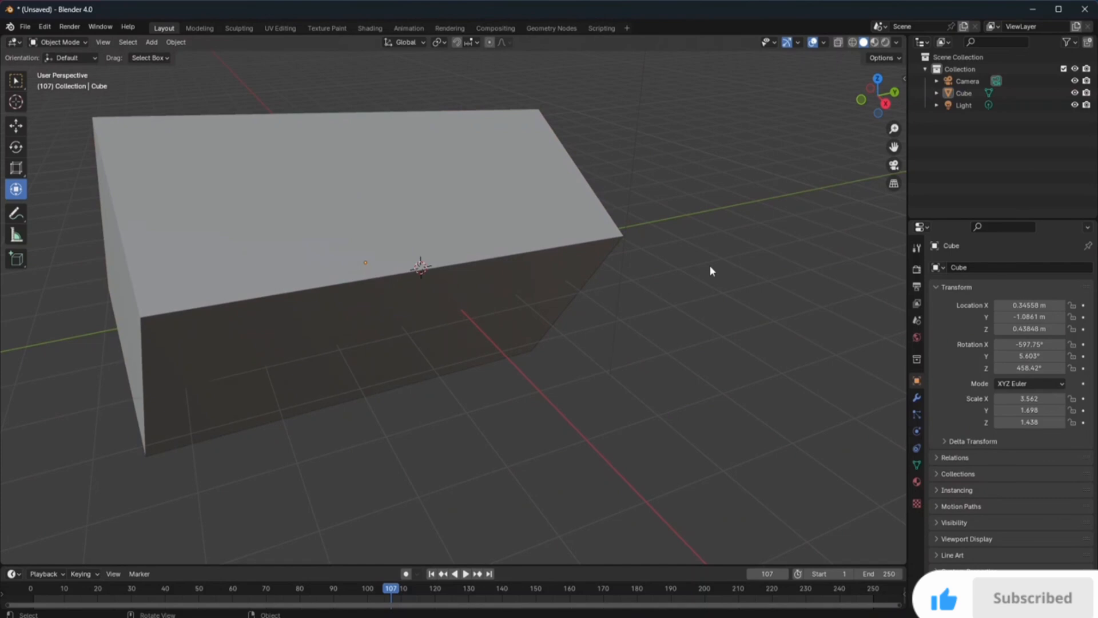
- Select the block, move it freely to about -0.483, -0.713, 2.264 m and trackball-rotate it to about -553.53°, 0.957°, 453.02°
{"action": "scroll", "coordinate": [710, 265], "scroll_direction": "down", "scroll_amount": 5}
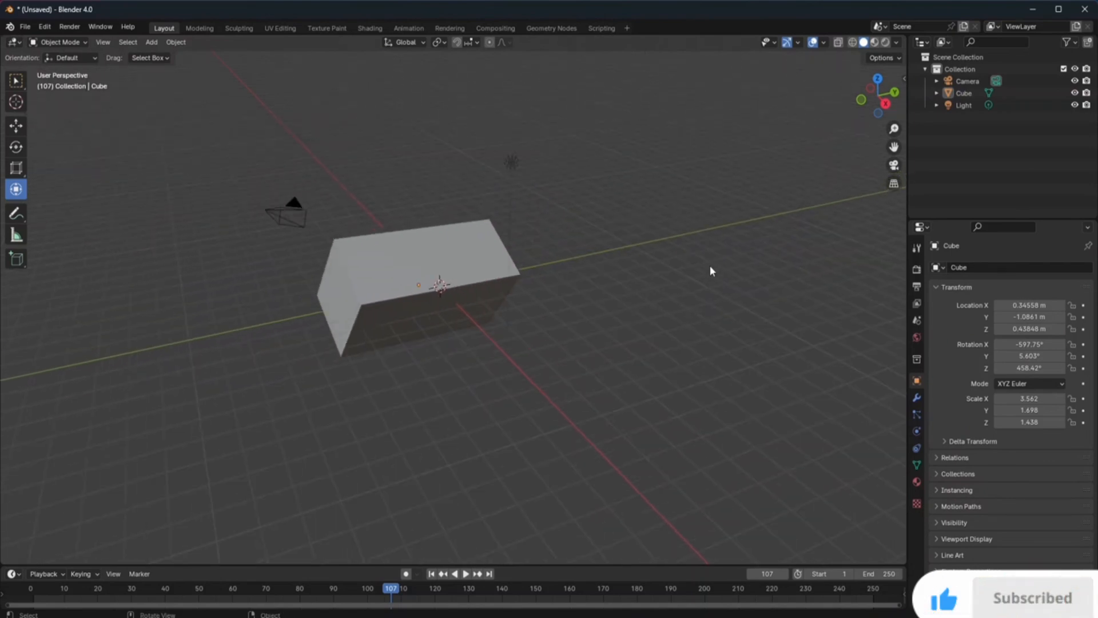
{"action": "left_click", "coordinate": [462, 263]}
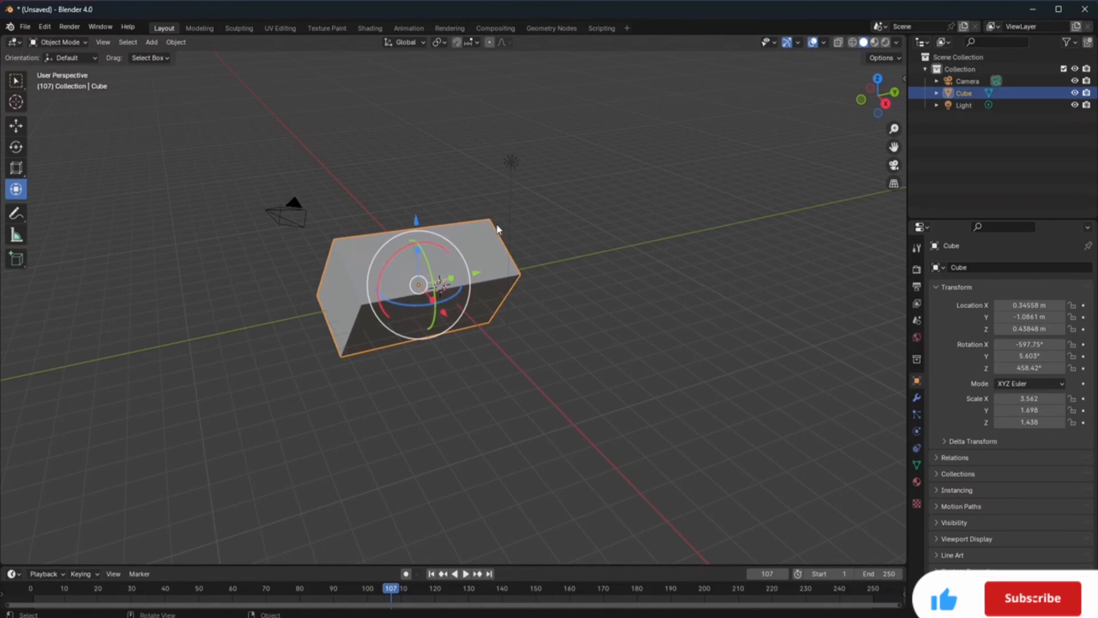
{"action": "left_click_drag", "start_coordinate": [418, 284], "coordinate": [417, 232]}
{"action": "left_click_drag", "start_coordinate": [422, 194], "coordinate": [433, 258]}
- Scale the block along the global X axis to about 3.581 on X, 3.645 on Y and 1.582 on Z
{"action": "key", "text": "s"}
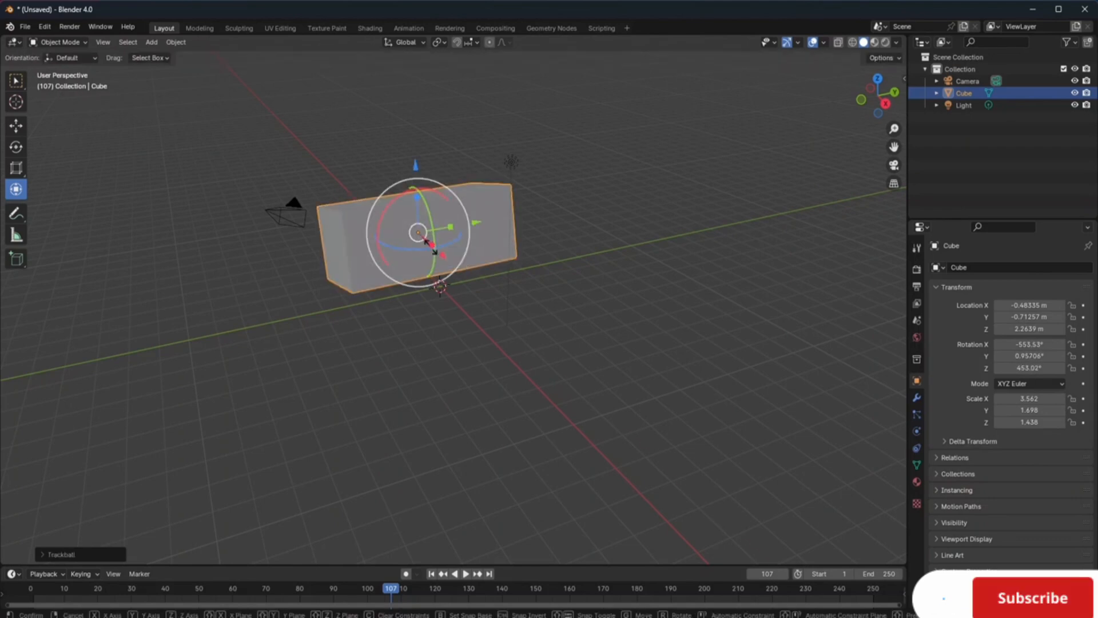
{"action": "key", "text": "x"}
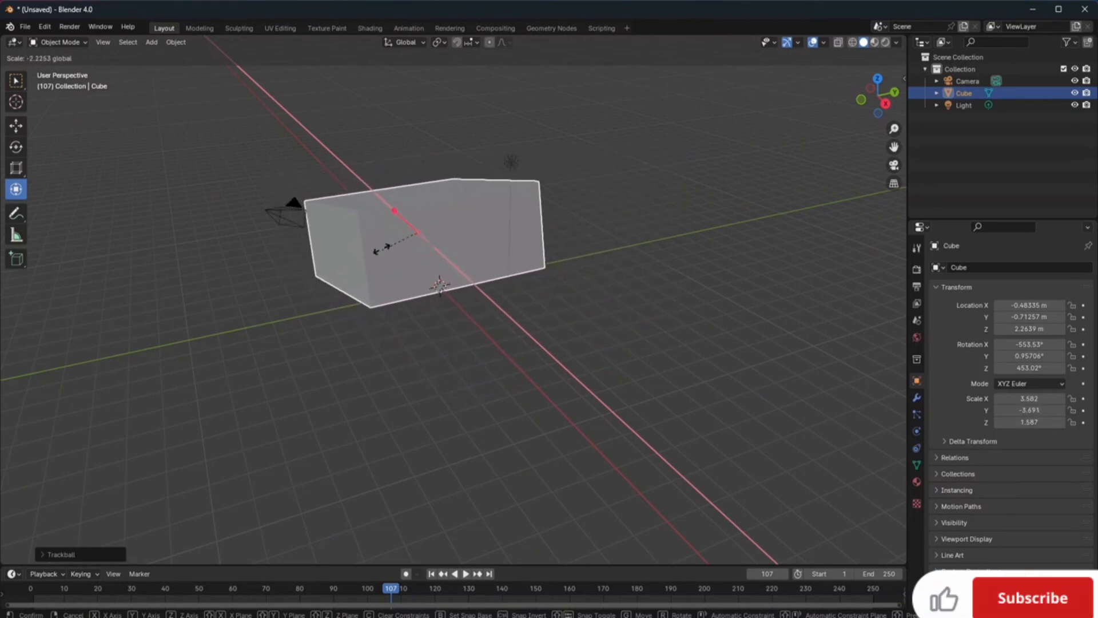
{"action": "left_click", "coordinate": [401, 269]}
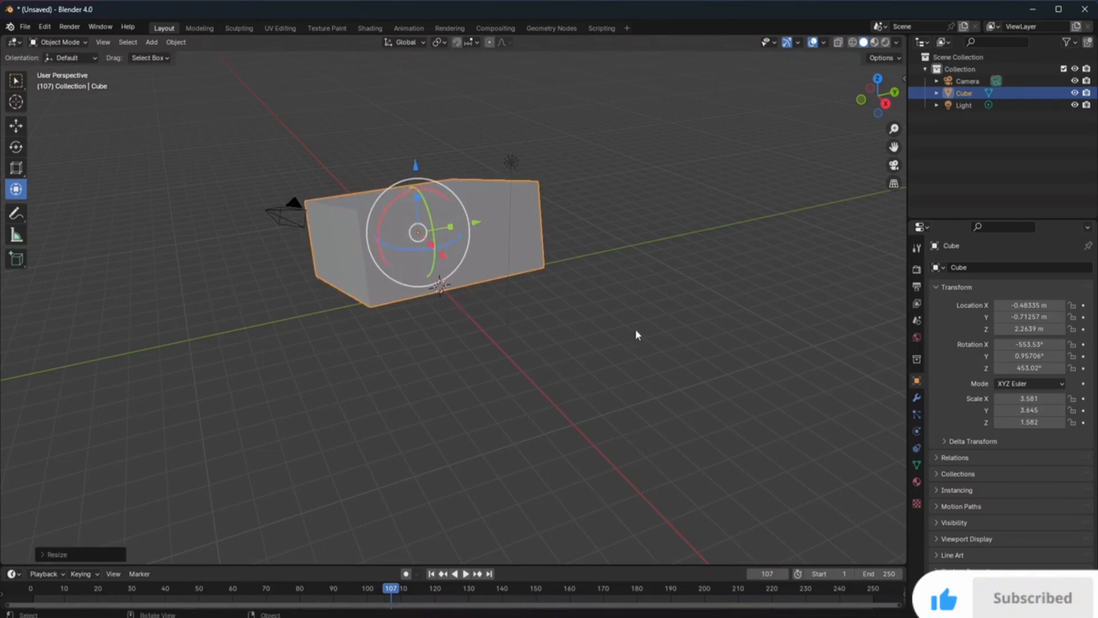
- Deselect the block and open the viewport gizmo options, dismissing the VPN update pop-up
{"action": "left_click", "coordinate": [629, 329]}
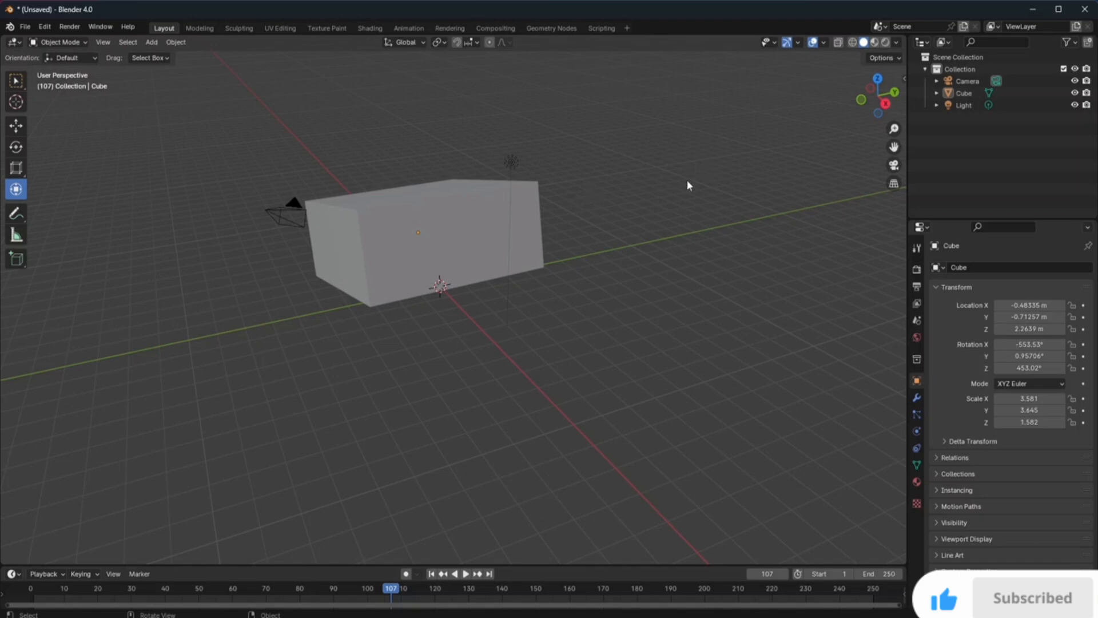
{"action": "left_click", "coordinate": [799, 43]}
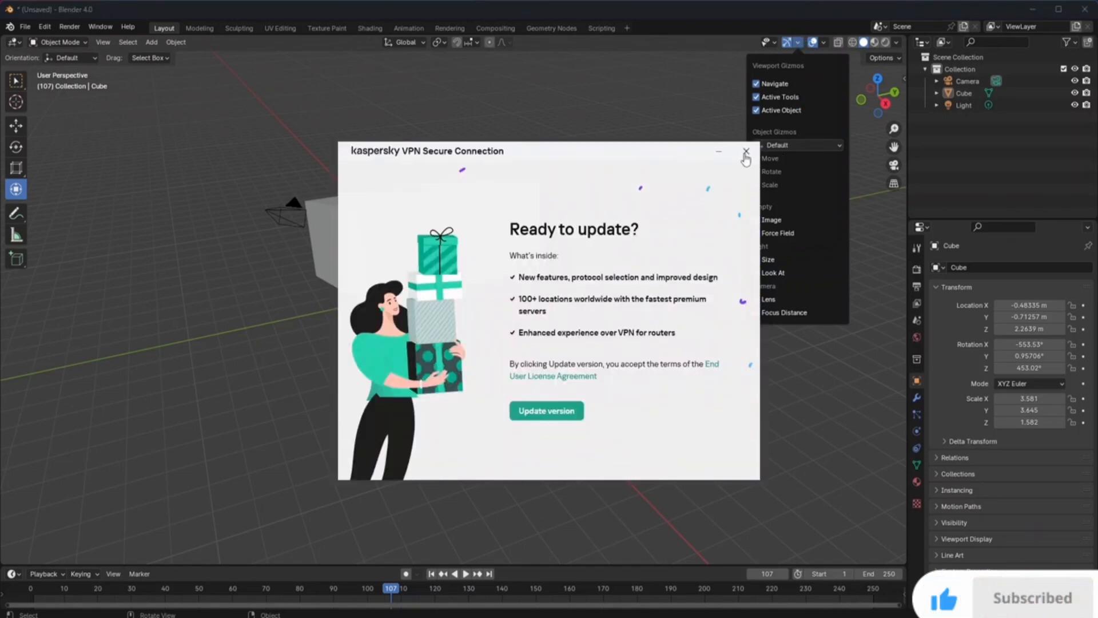
{"action": "left_click", "coordinate": [745, 153]}
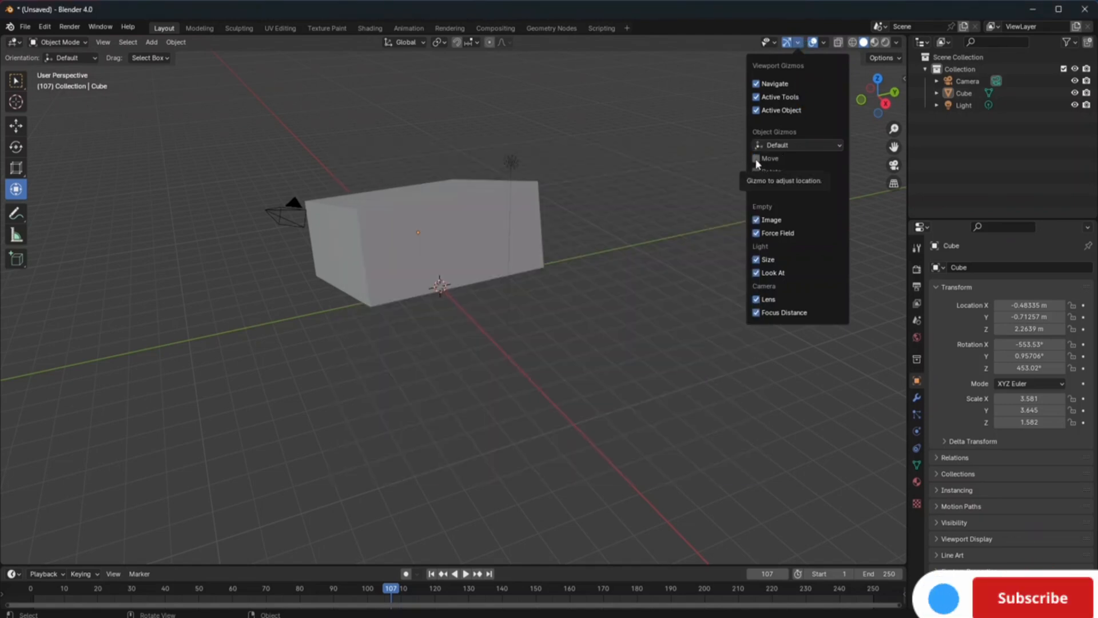
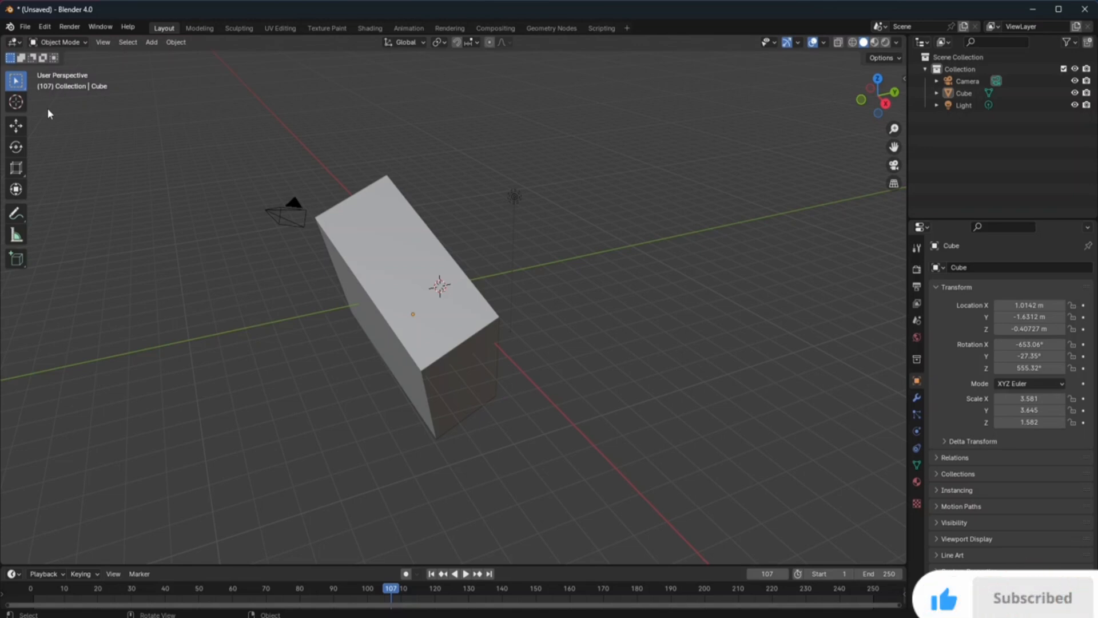
- Review the Move, Rotate and Scale commands available for transforming objects
{"action": "left_click", "coordinate": [176, 43]}
{"action": "mouse_move", "coordinate": [196, 59]}
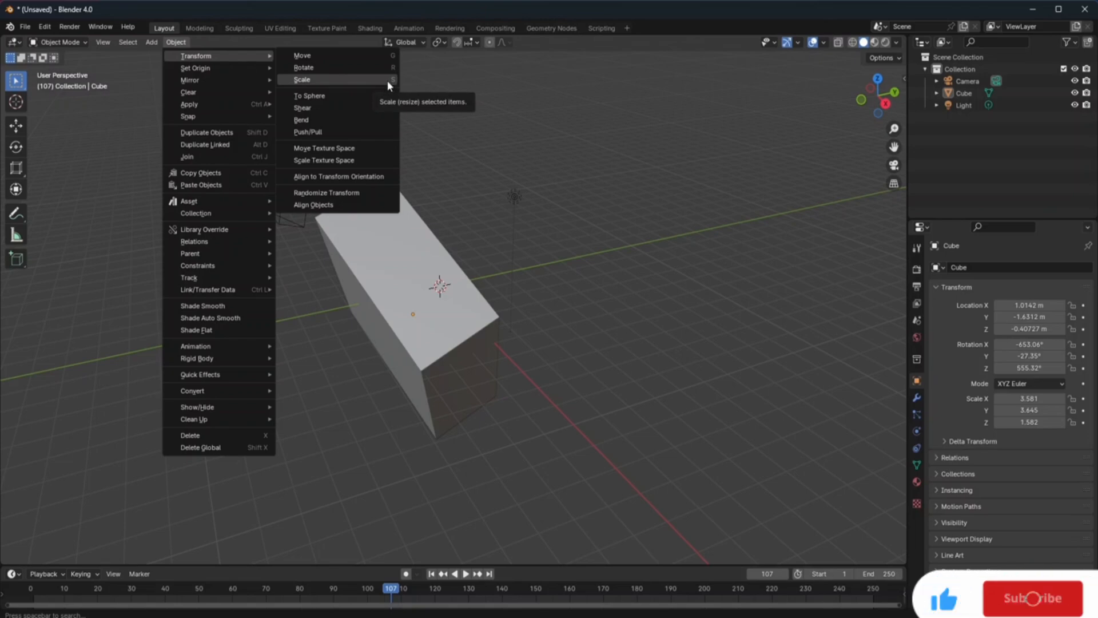
{"action": "key", "text": "Escape"}
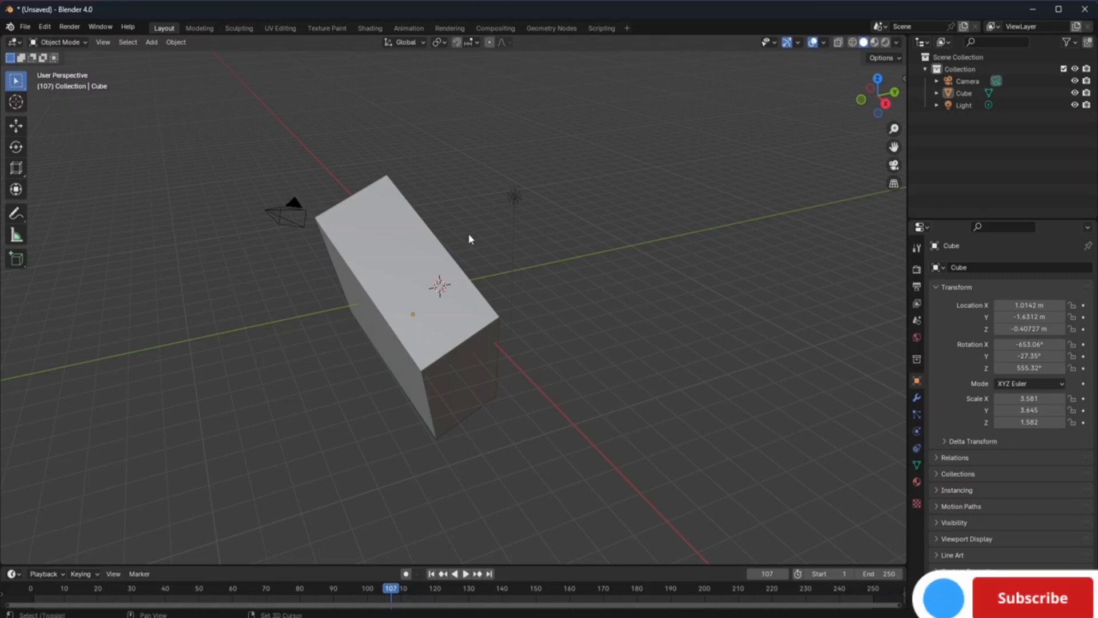
{"action": "key", "text": "shift+d"}
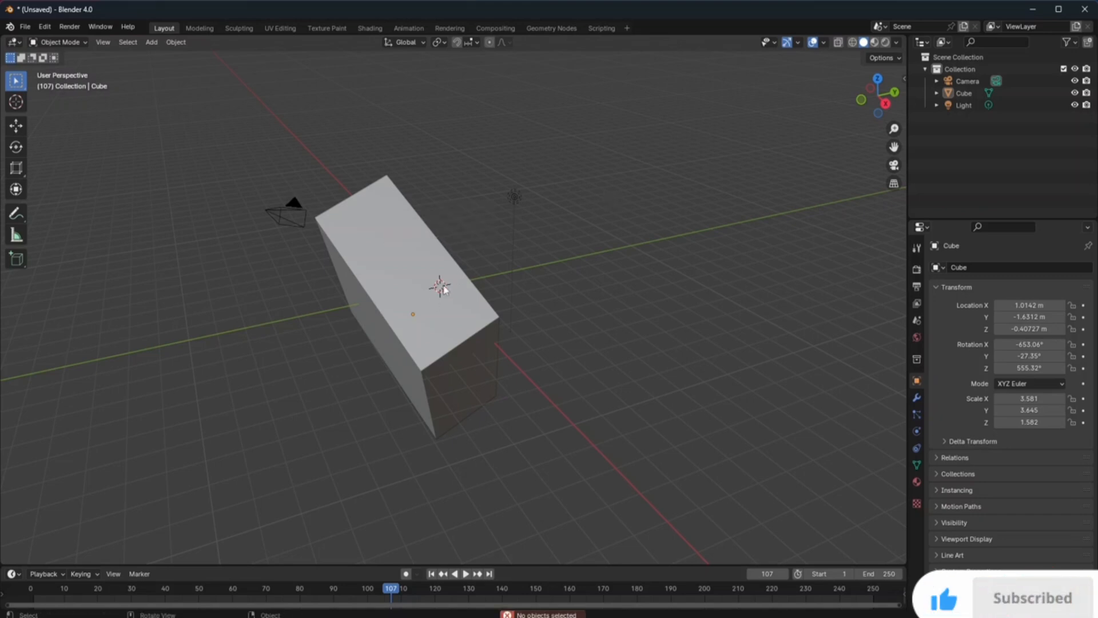
{"action": "key", "text": "shift+d"}
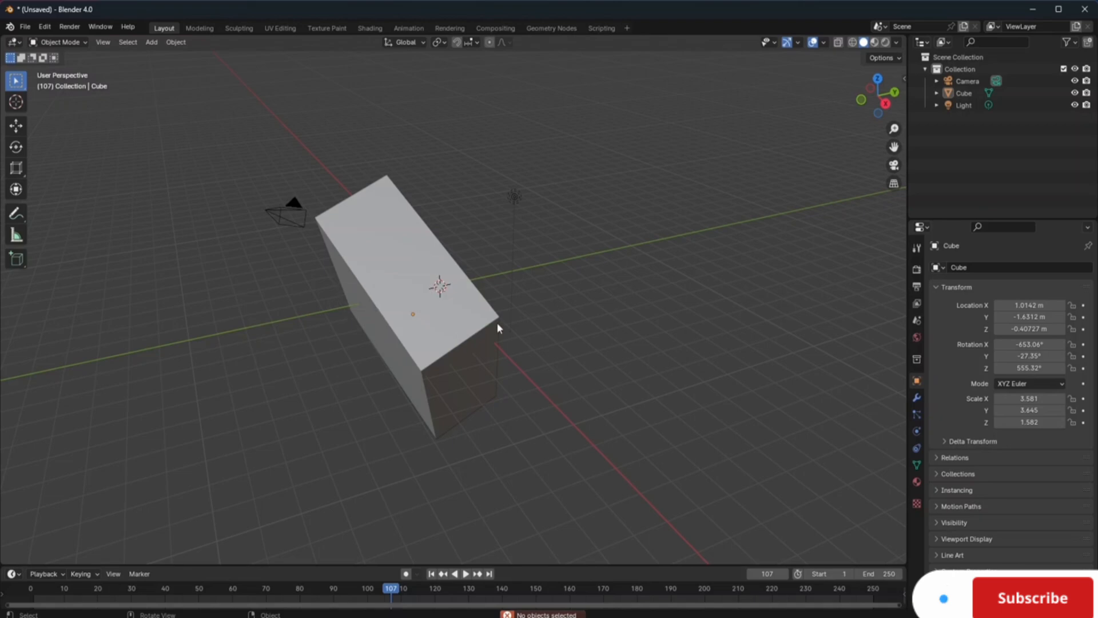
{"action": "left_click", "coordinate": [451, 329]}
{"action": "key", "text": "m"}
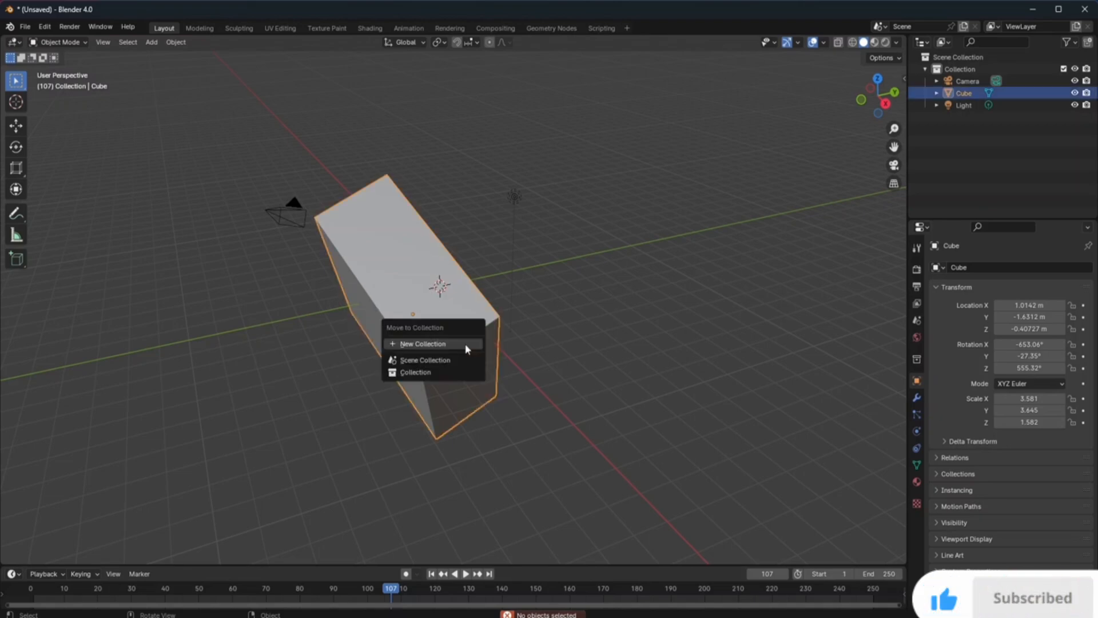
{"action": "left_click_drag", "start_coordinate": [465, 387], "coordinate": [521, 191]}
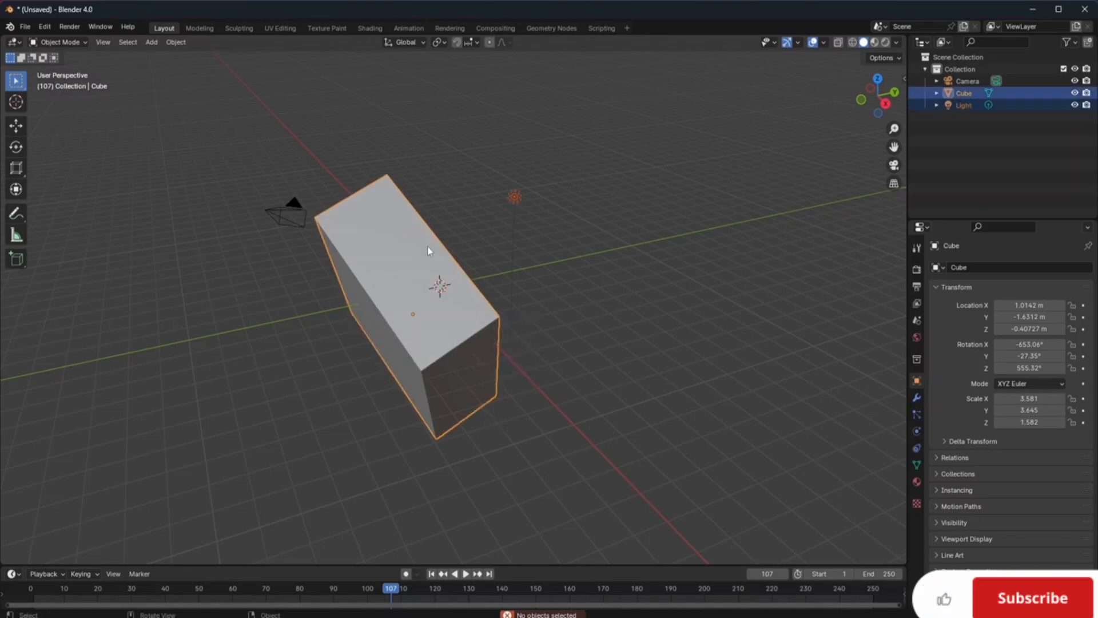
{"action": "left_click_drag", "start_coordinate": [426, 259], "coordinate": [369, 195]}
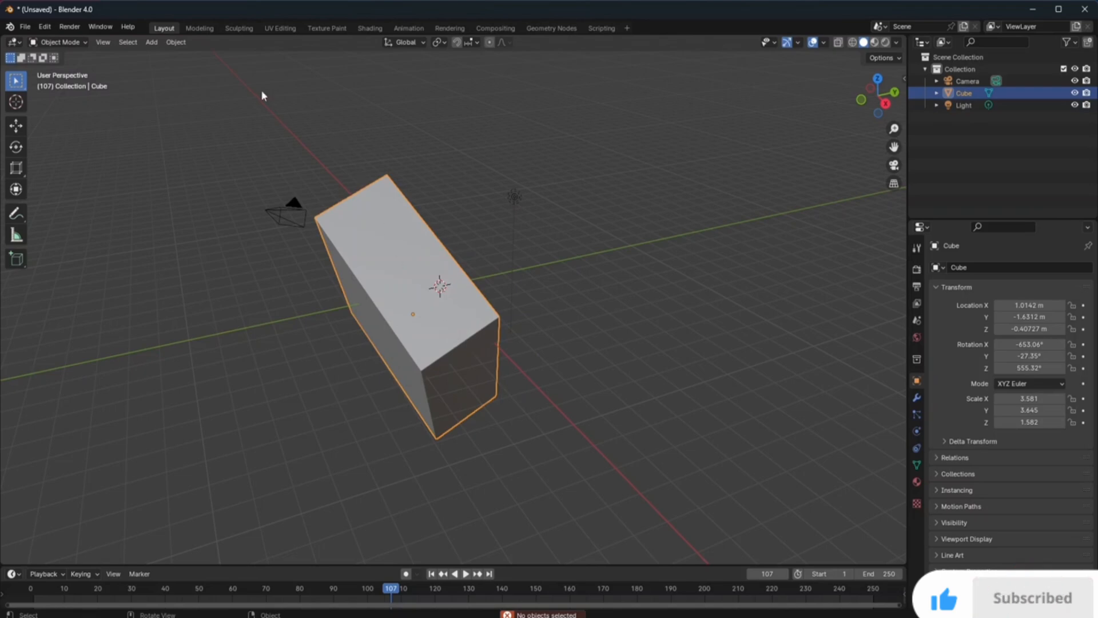
{"action": "left_click", "coordinate": [176, 42]}
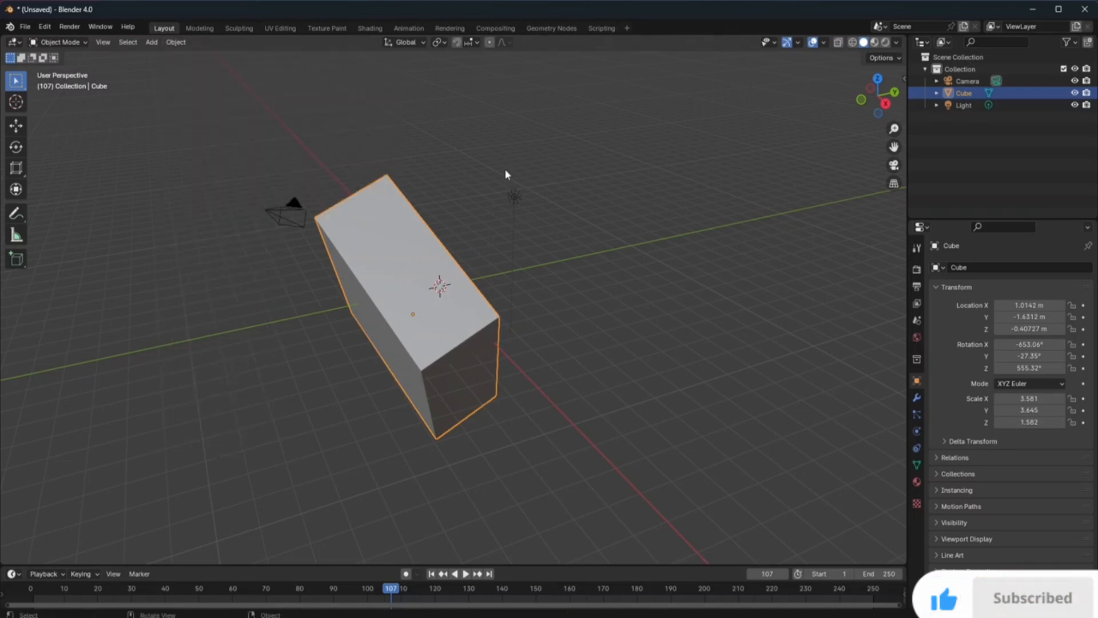
{"action": "left_click", "coordinate": [505, 170]}
- Select the block, move it freely several times to end at about 1.106, -0.598, 0.262 m, and deselect it
{"action": "left_click", "coordinate": [424, 269]}
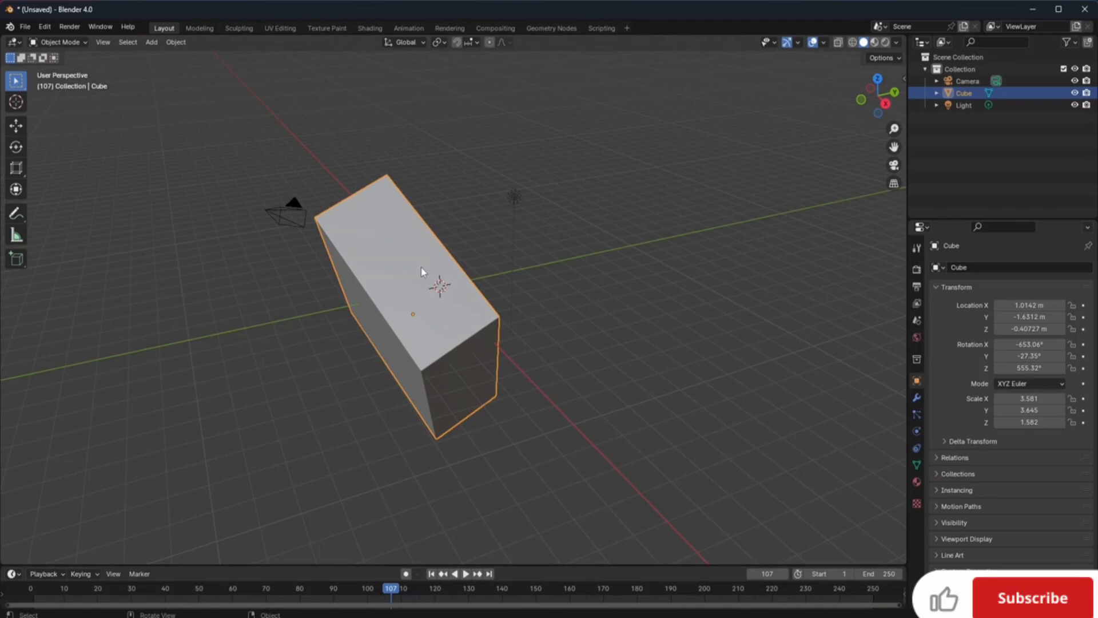
{"action": "key", "text": "g"}
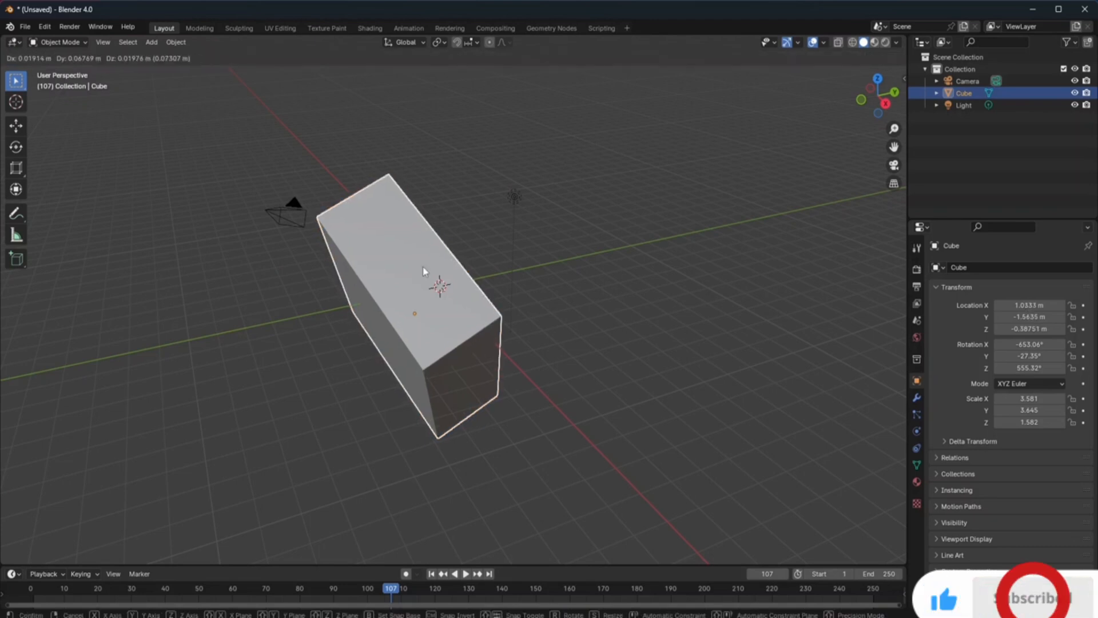
{"action": "left_click", "coordinate": [423, 266]}
{"action": "left_click_drag", "start_coordinate": [427, 272], "coordinate": [409, 271]}
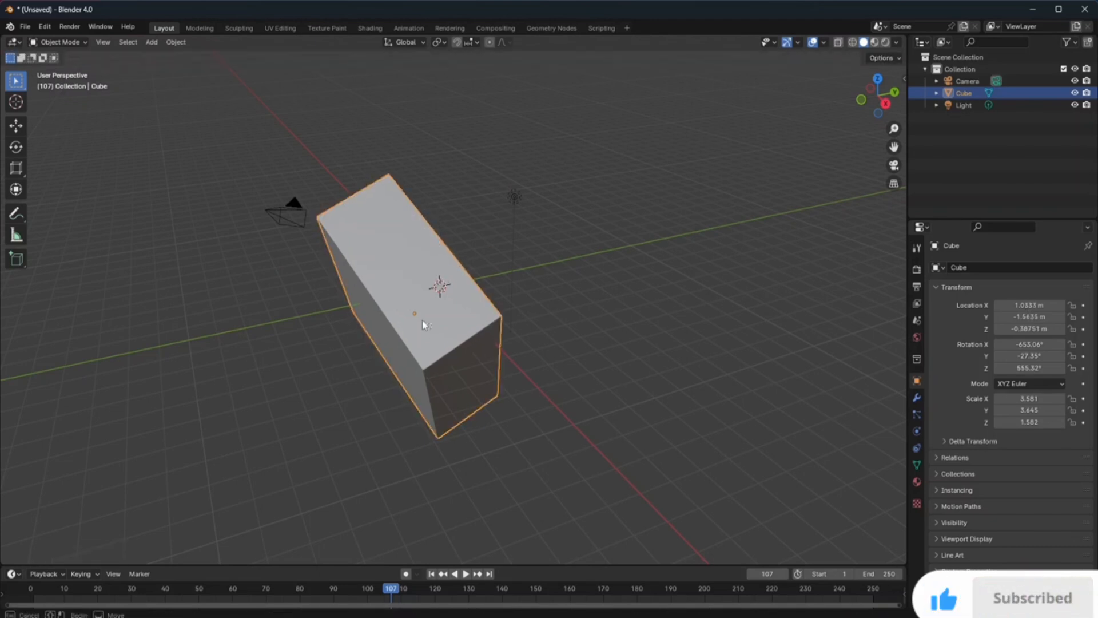
{"action": "left_click_drag", "start_coordinate": [424, 322], "coordinate": [414, 310]}
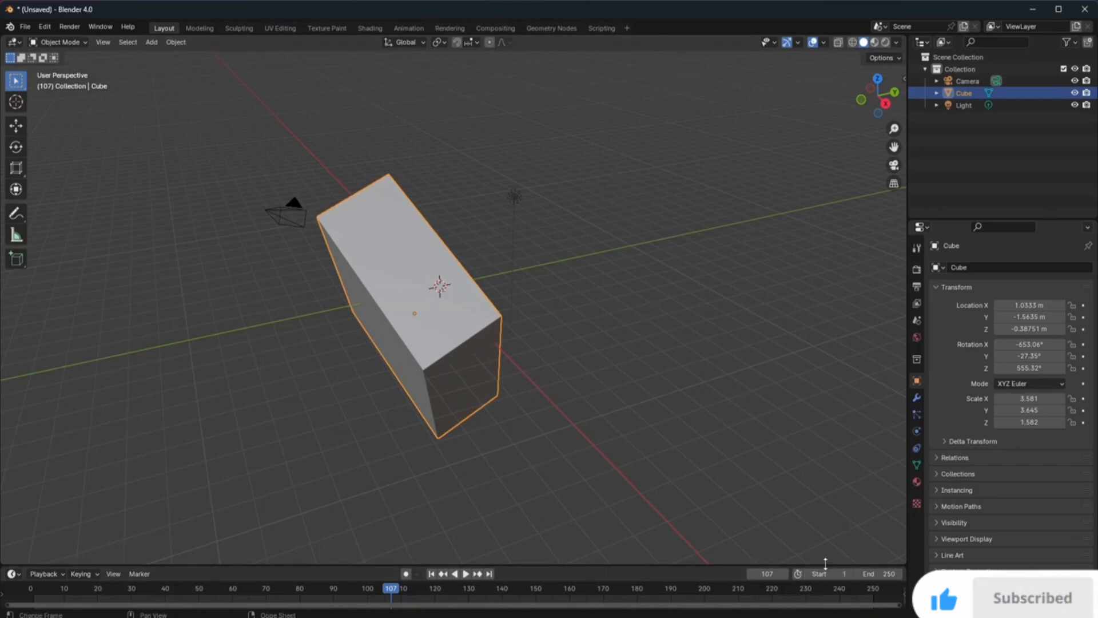
{"action": "key", "text": "g"}
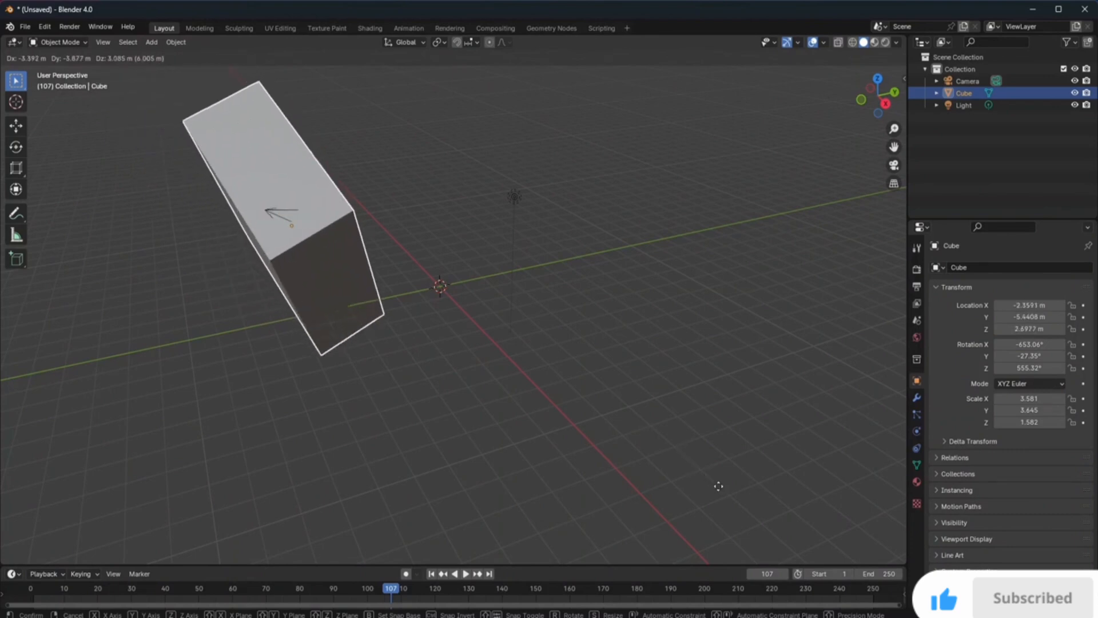
{"action": "left_click", "coordinate": [867, 522]}
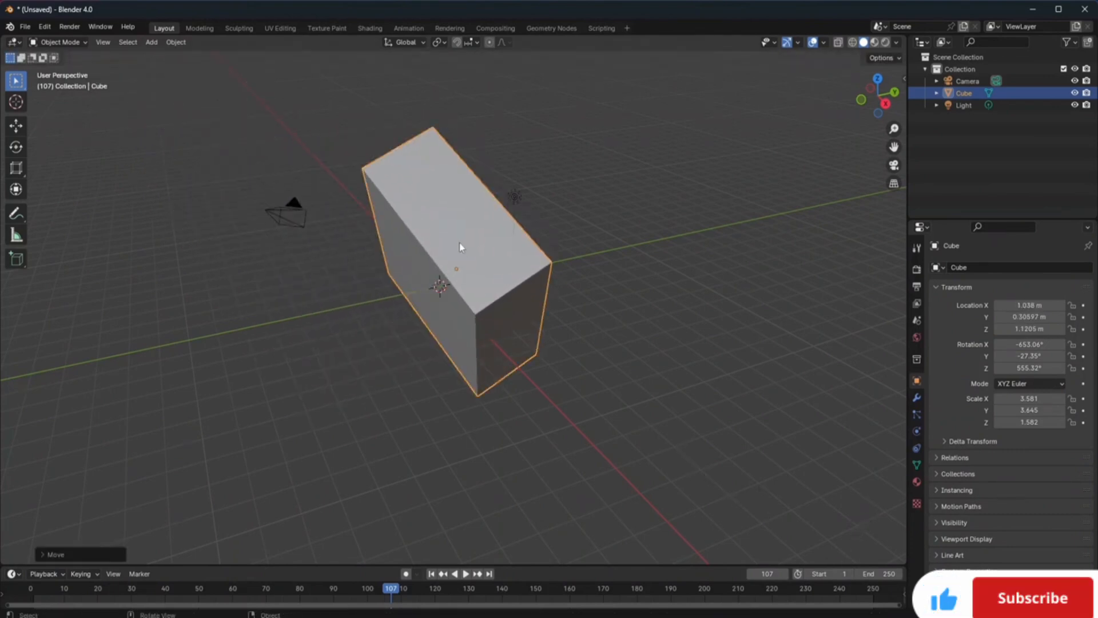
{"action": "key", "text": "g"}
{"action": "left_click", "coordinate": [468, 255]}
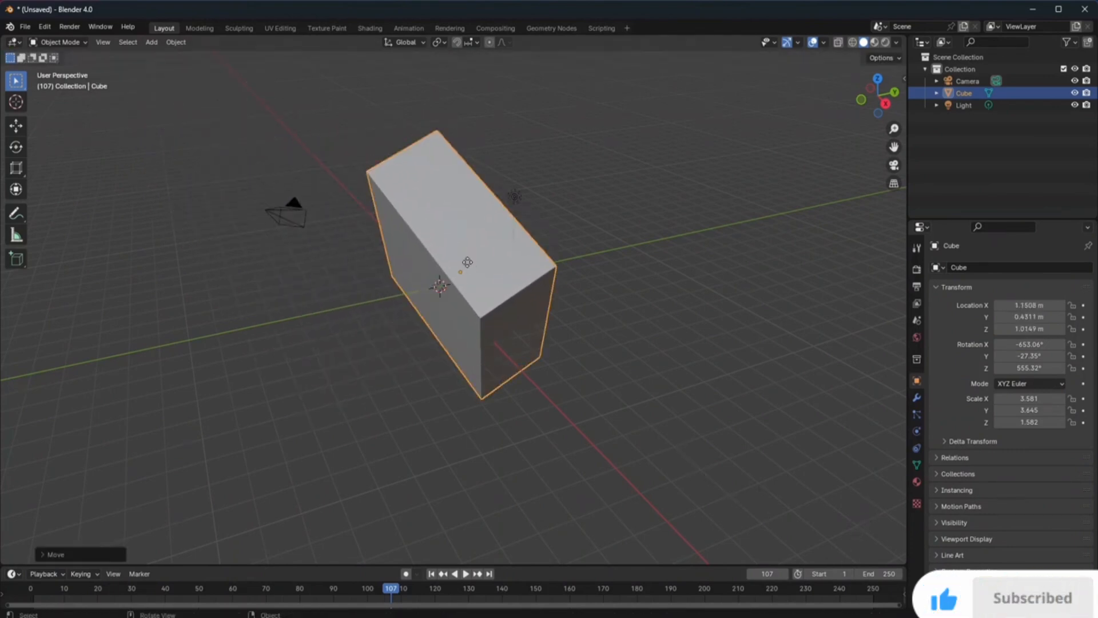
{"action": "key", "text": "g"}
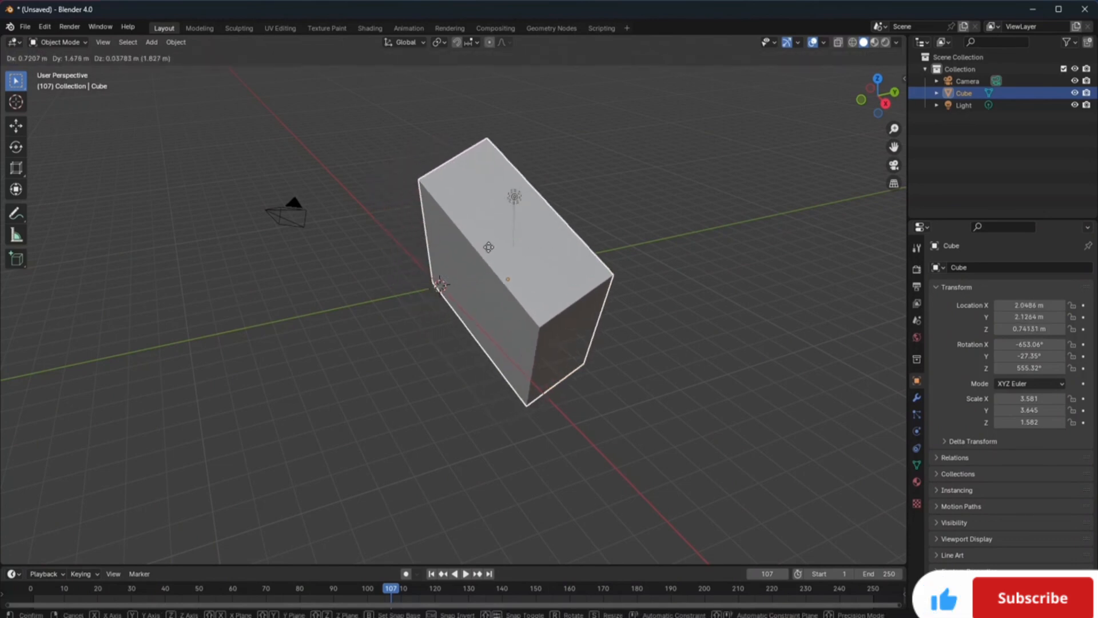
{"action": "left_click", "coordinate": [475, 259]}
{"action": "key", "text": "g"}
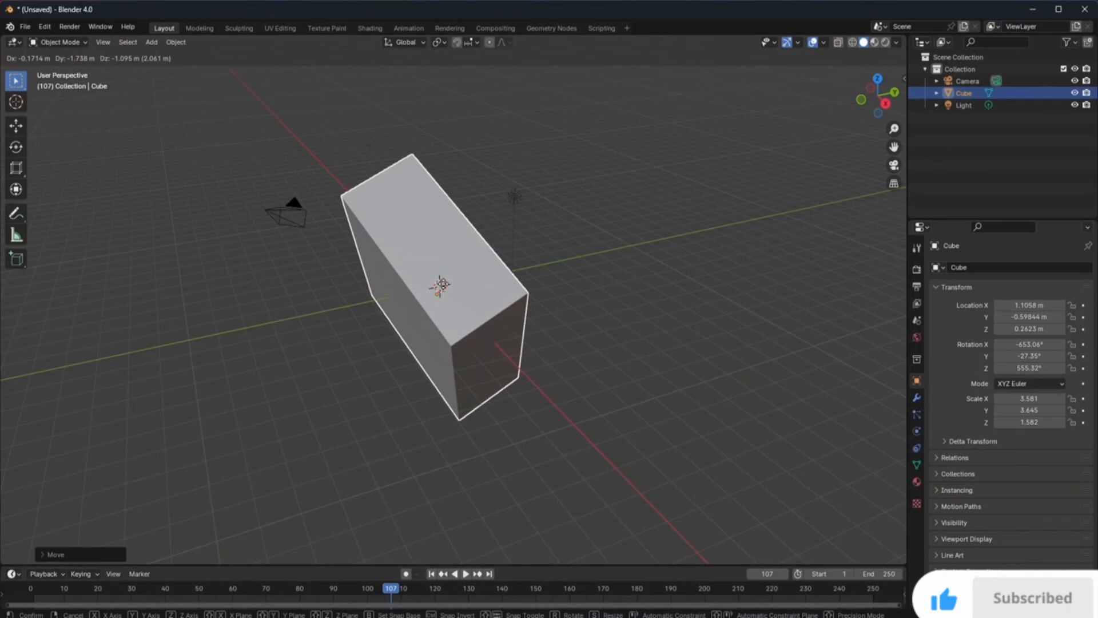
{"action": "left_click", "coordinate": [443, 286]}
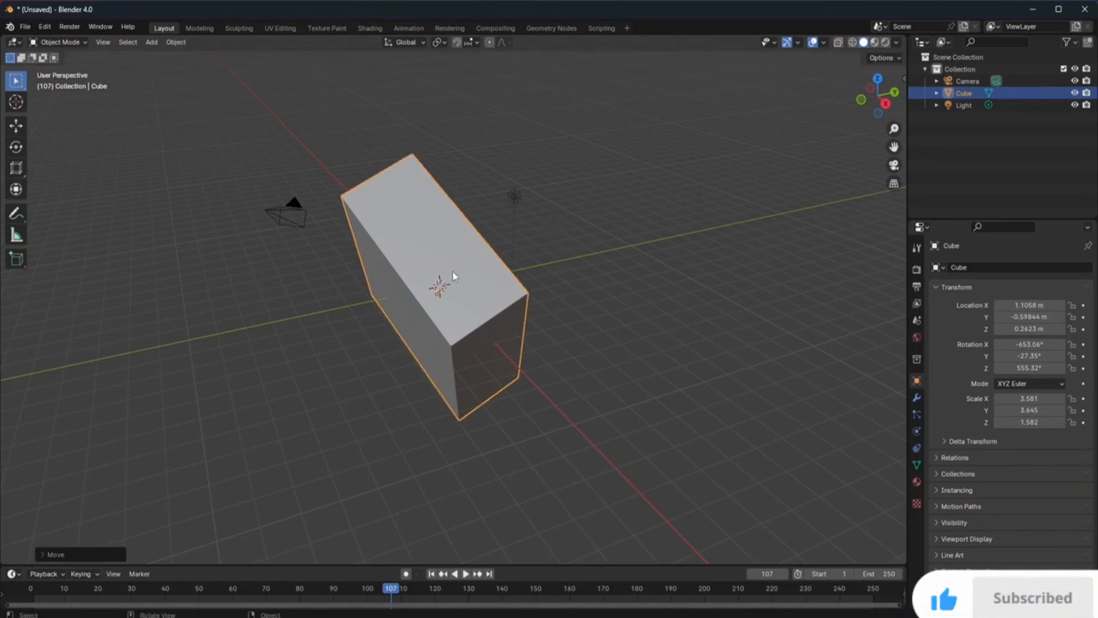
{"action": "left_click", "coordinate": [582, 212]}
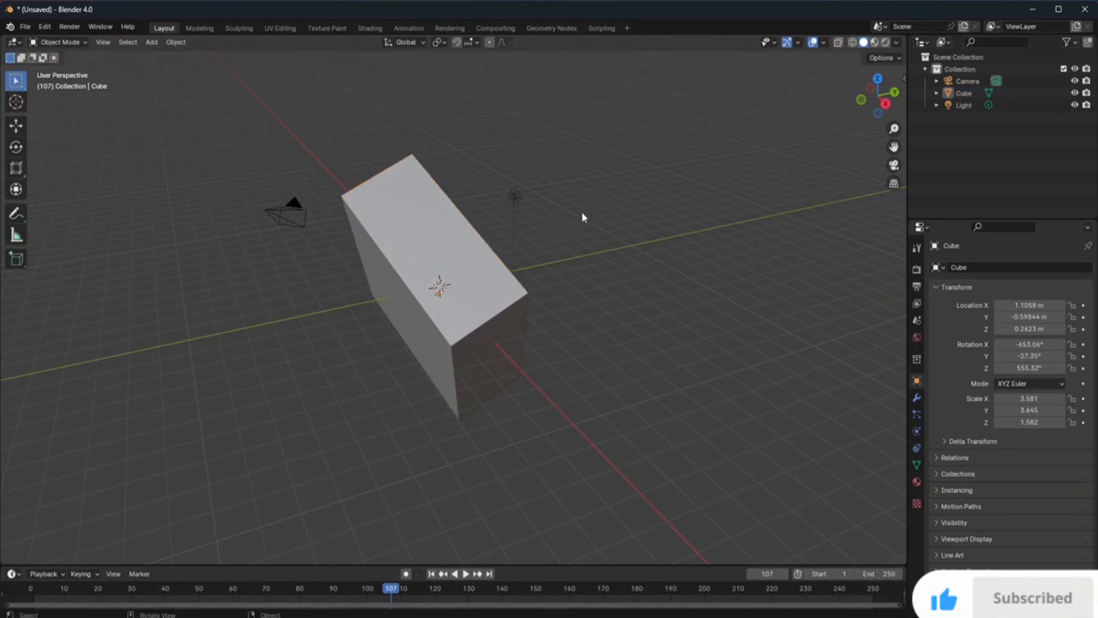
- Select the block, rotate it freely to about -652.27°, -27.914°, 554.51°, and deselect it
{"action": "left_click", "coordinate": [444, 262]}
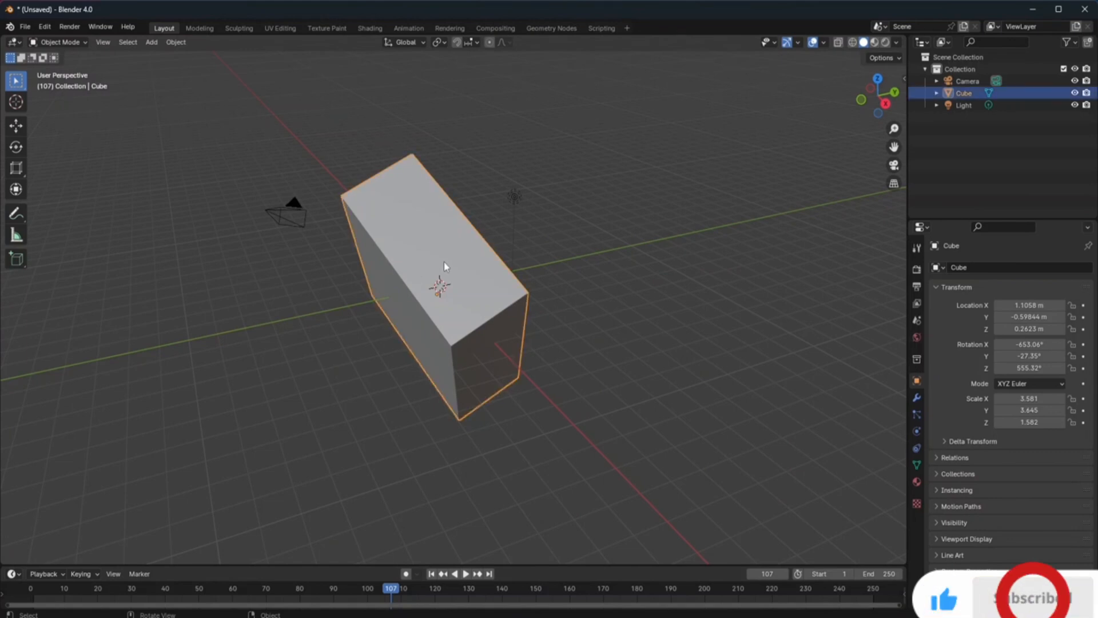
{"action": "key", "text": "r"}
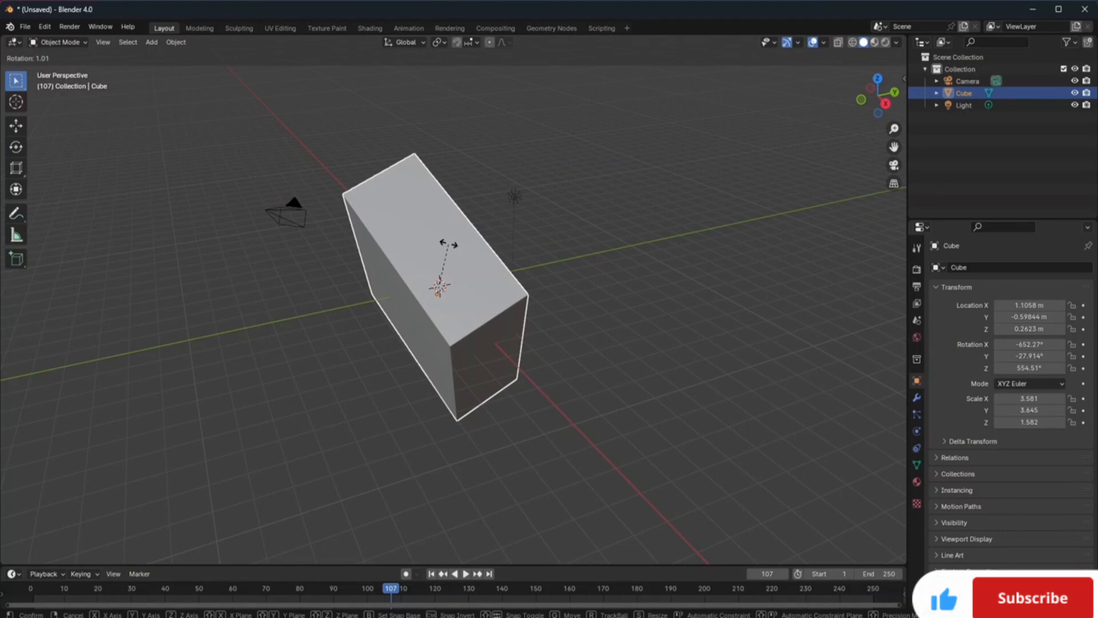
{"action": "left_click", "coordinate": [448, 245]}
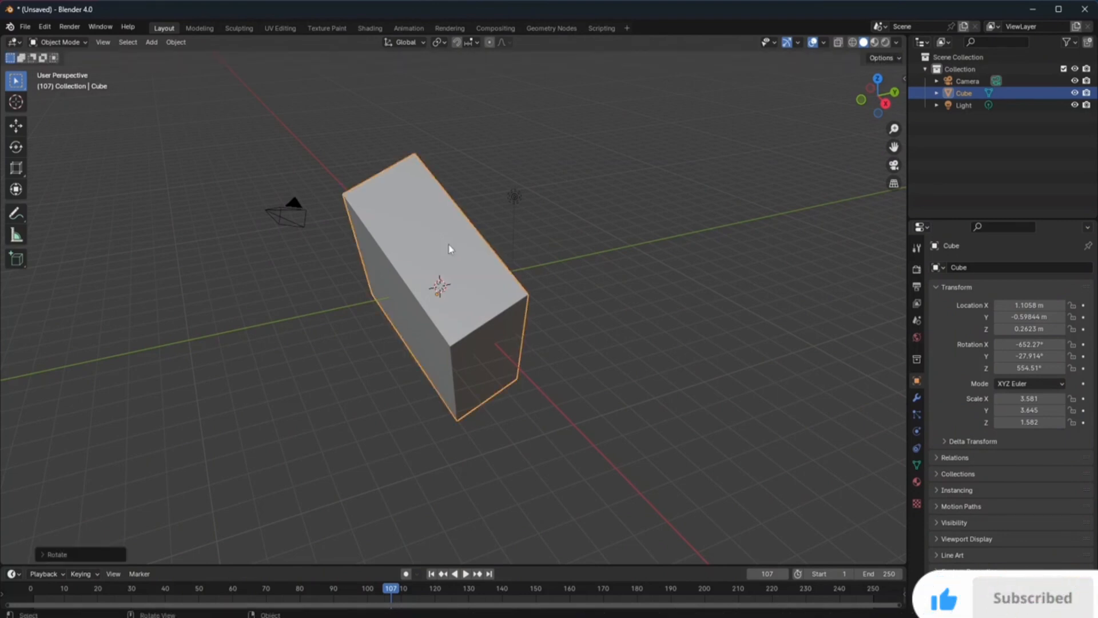
{"action": "left_click", "coordinate": [586, 336]}
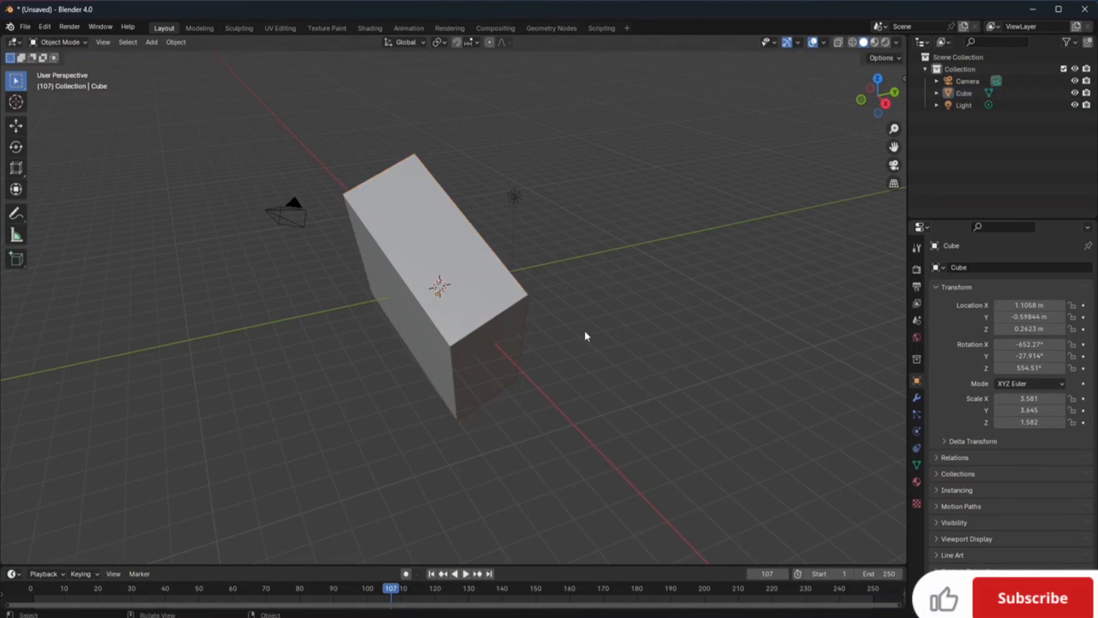
- Select the block, scale it uniformly to about 3.461 on X, 3.522 on Y and 1.529 on Z, and deselect it
{"action": "left_click", "coordinate": [474, 283]}
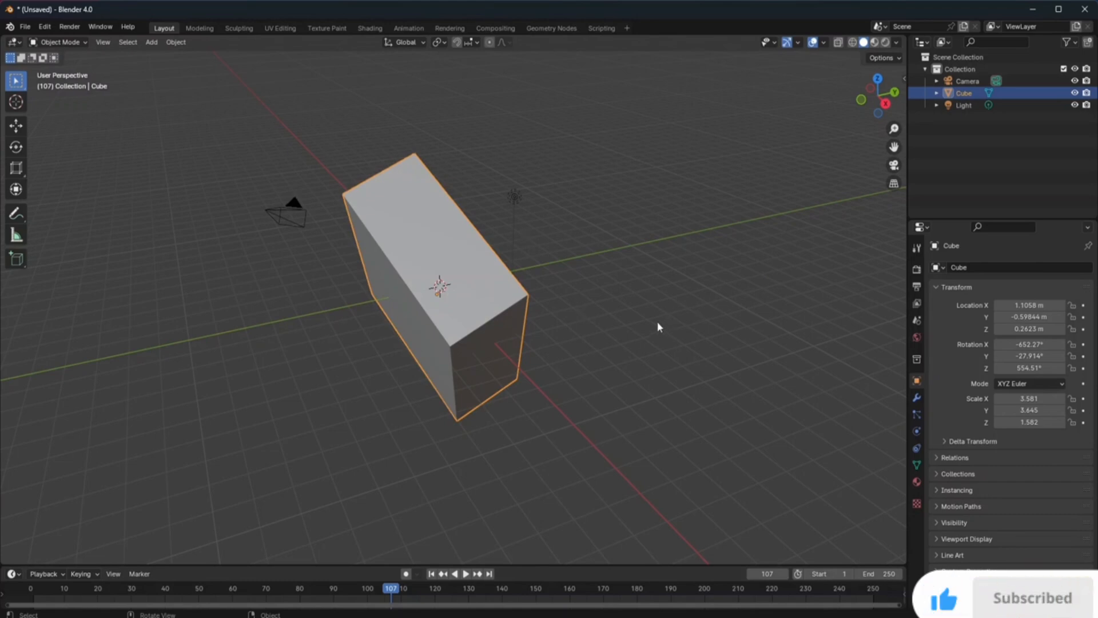
{"action": "left_click", "coordinate": [176, 43]}
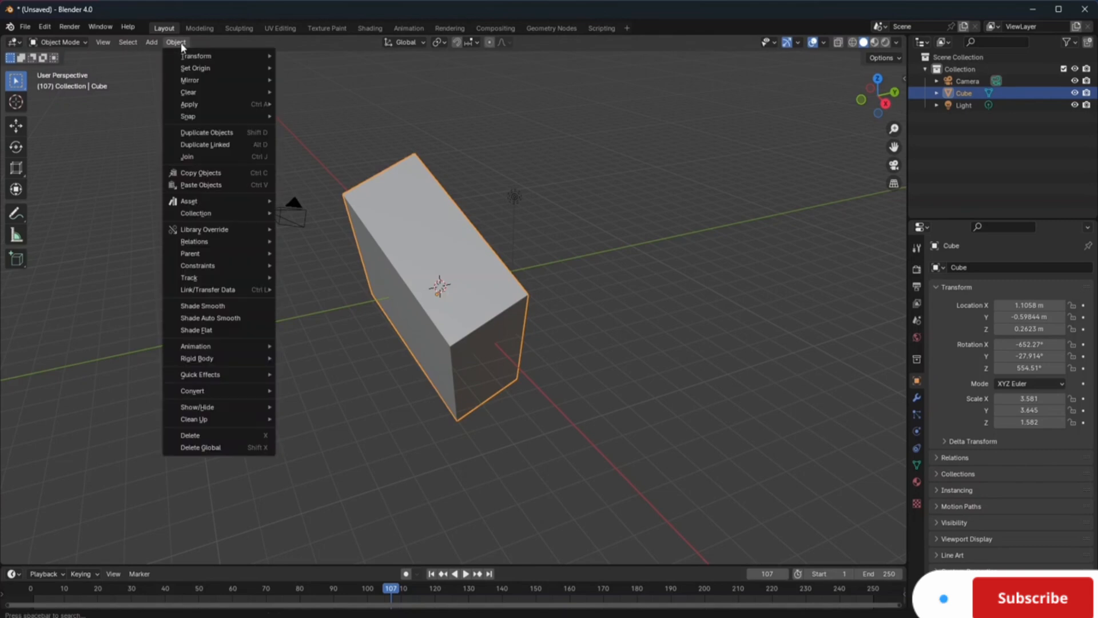
{"action": "mouse_move", "coordinate": [221, 53]}
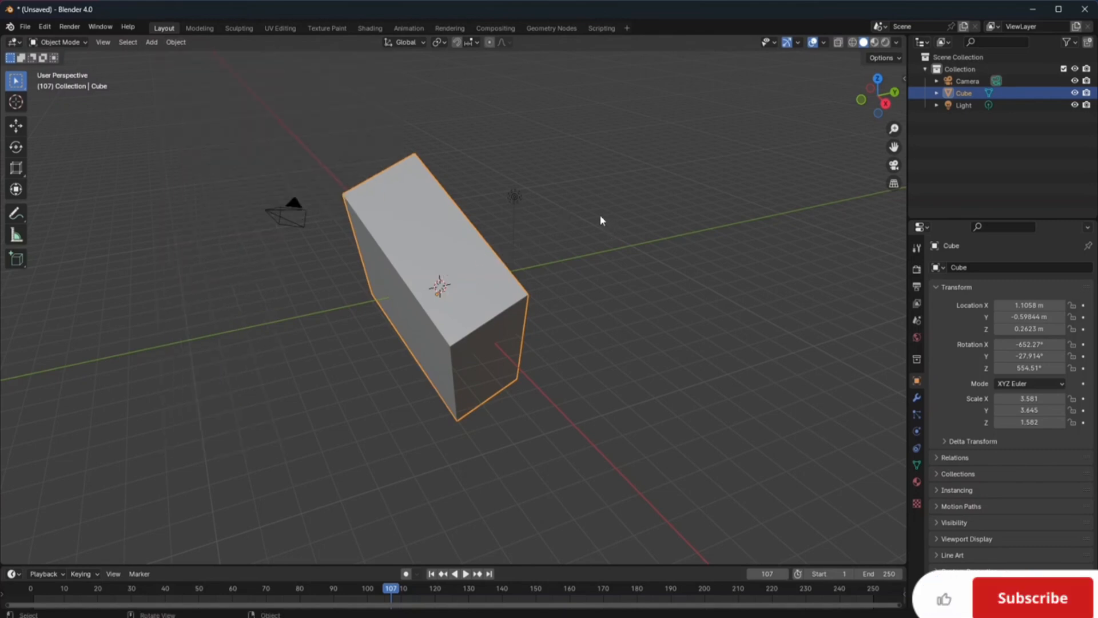
{"action": "key", "text": "s"}
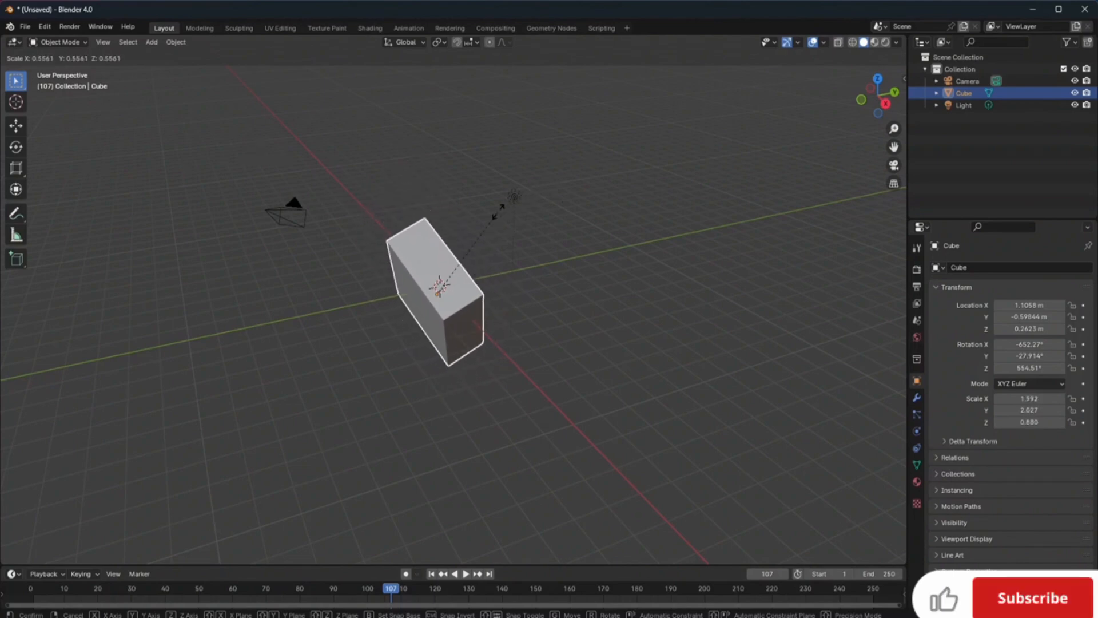
{"action": "left_click", "coordinate": [580, 195]}
{"action": "left_click", "coordinate": [551, 184]}
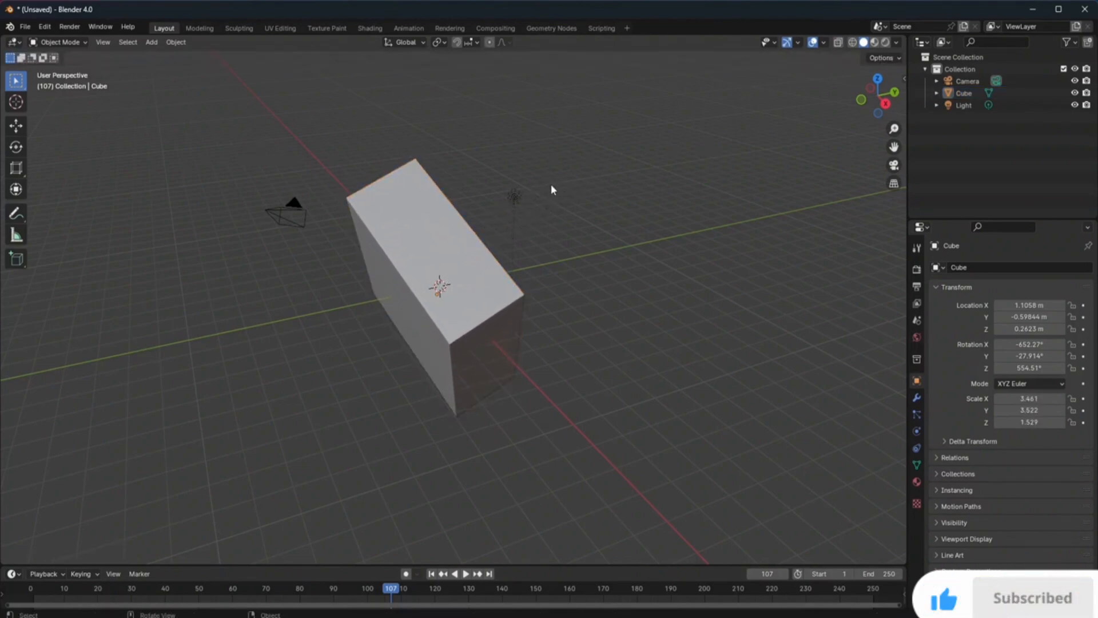
- Select the block and move it along the global X axis
{"action": "left_click", "coordinate": [474, 307]}
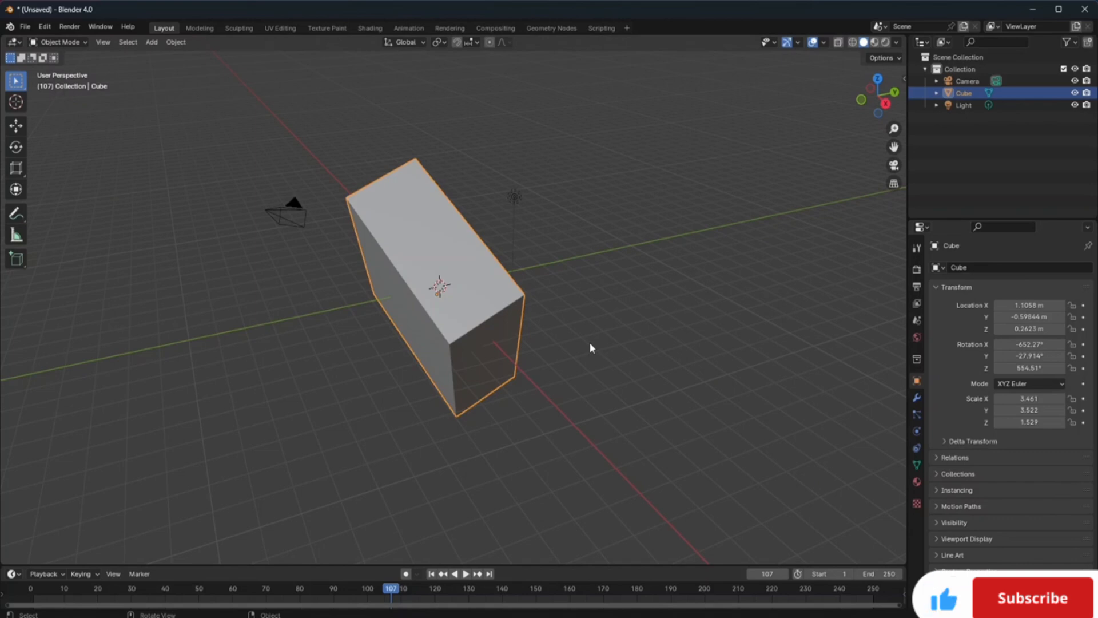
{"action": "key", "text": "g"}
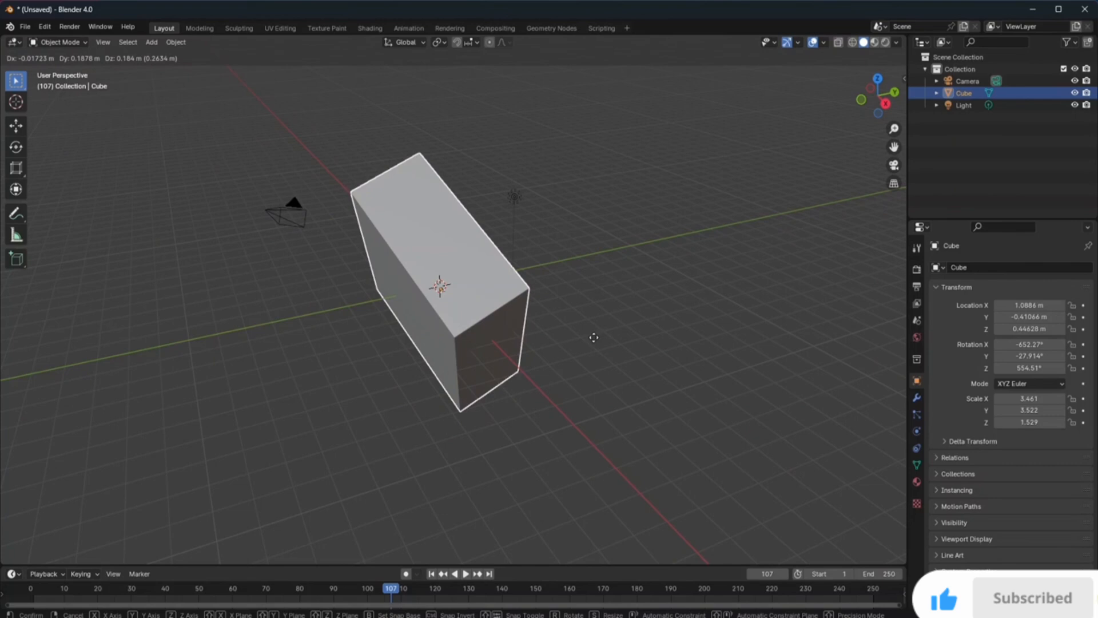
{"action": "key", "text": "x"}
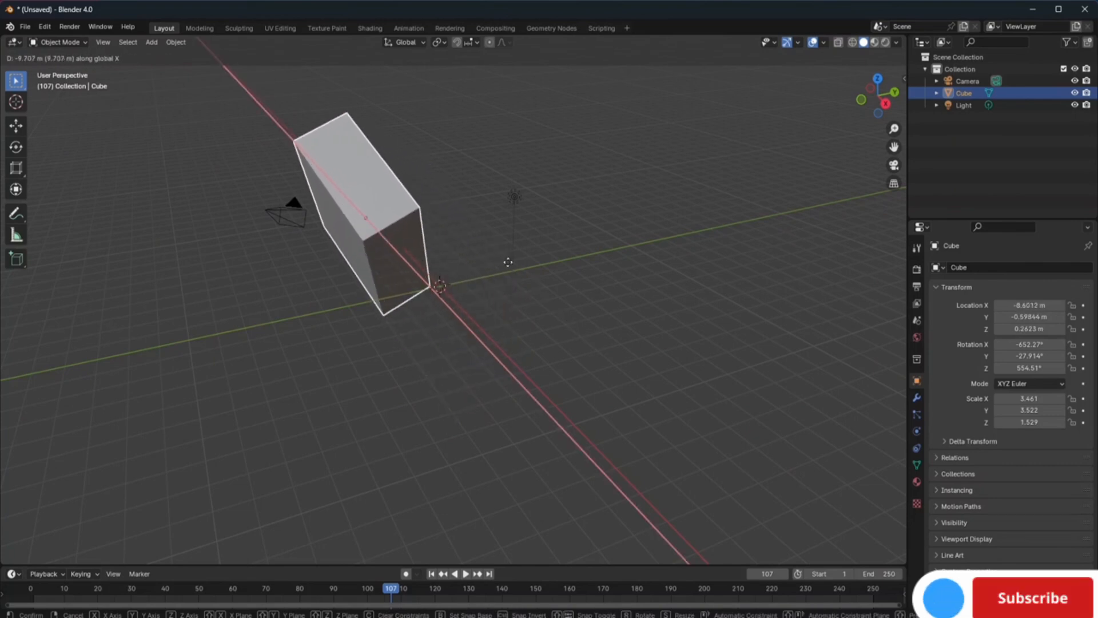